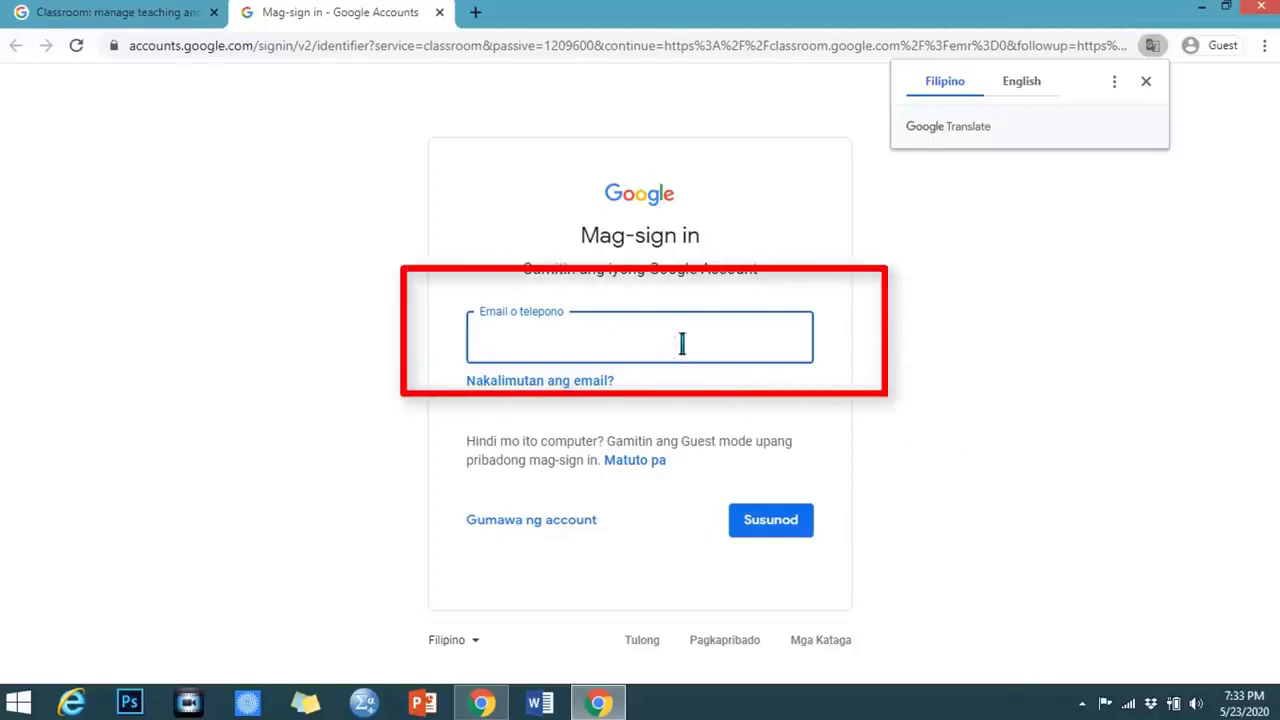
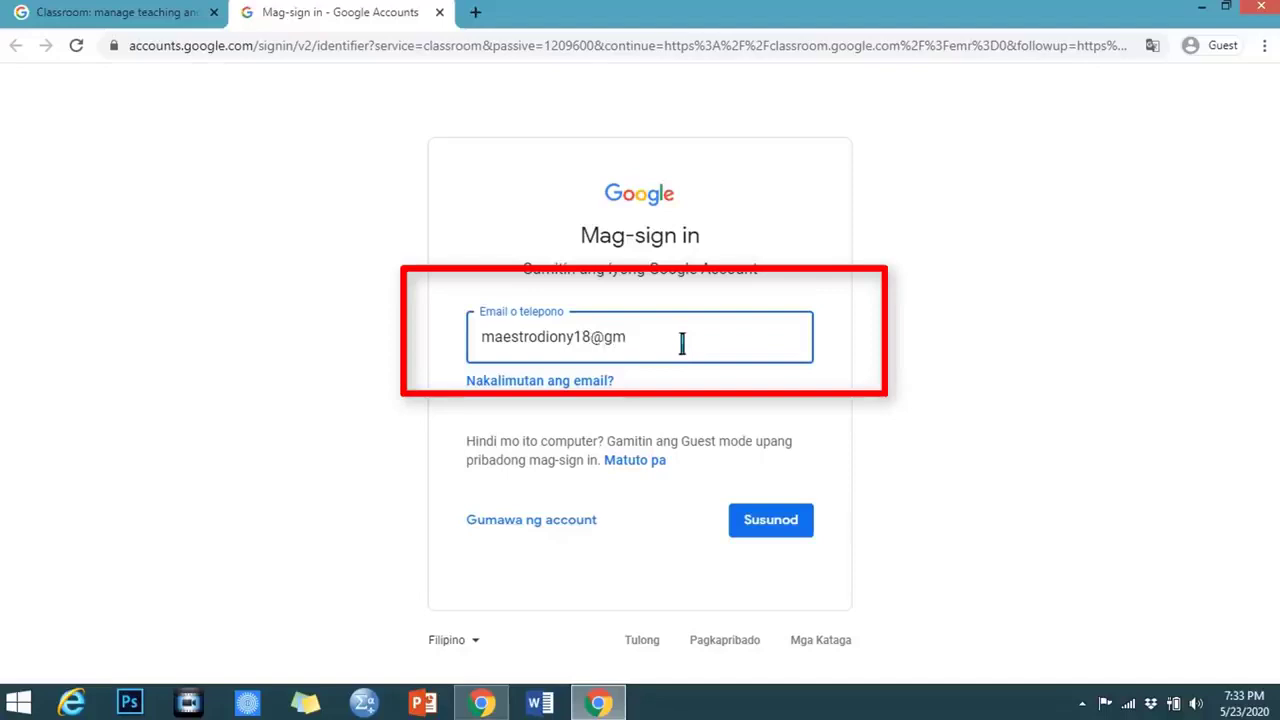
Sign in to Google Accounts with the account's email address and password
{"action": "left_click", "coordinate": [775, 528]}
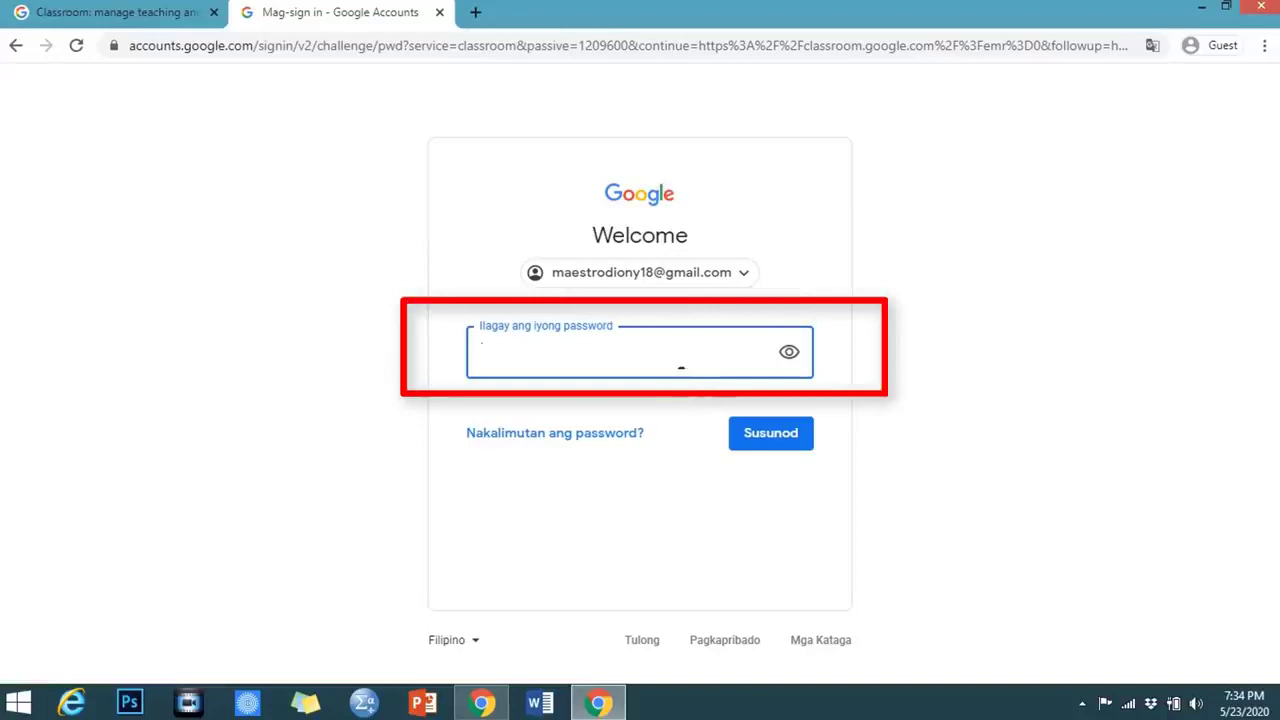
{"action": "type", "text": "*****"}
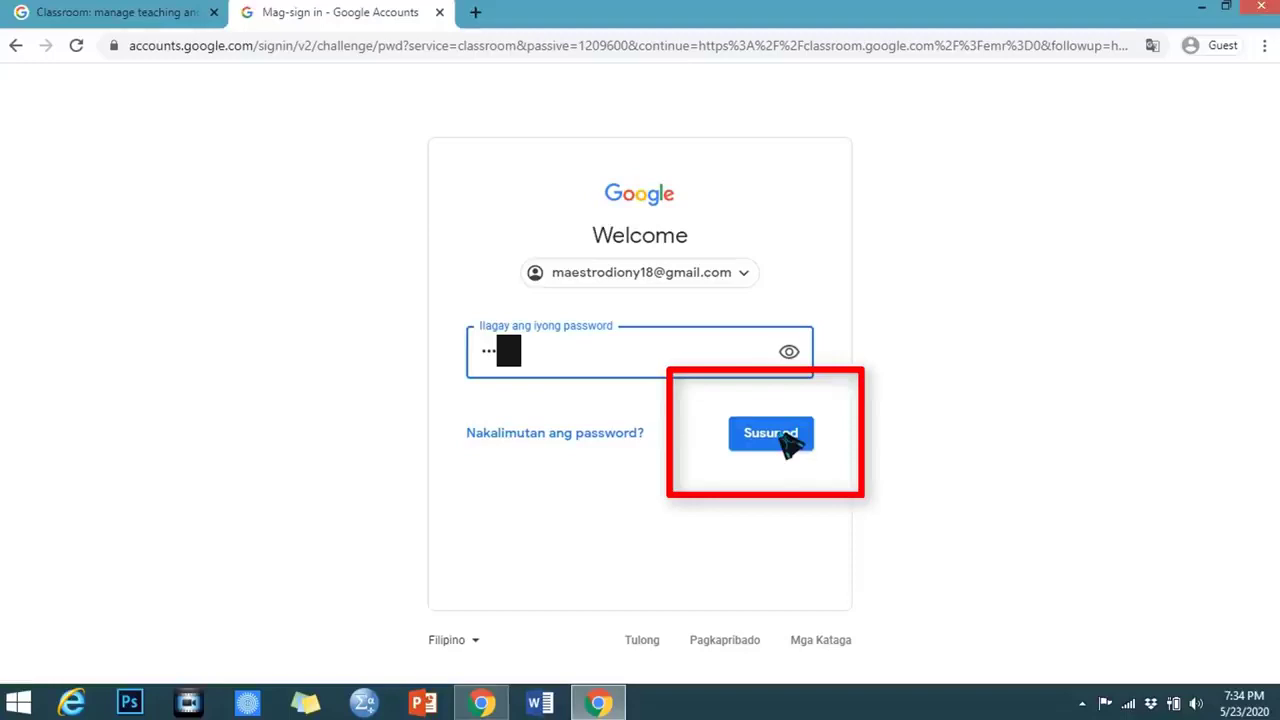
{"action": "left_click", "coordinate": [785, 440]}
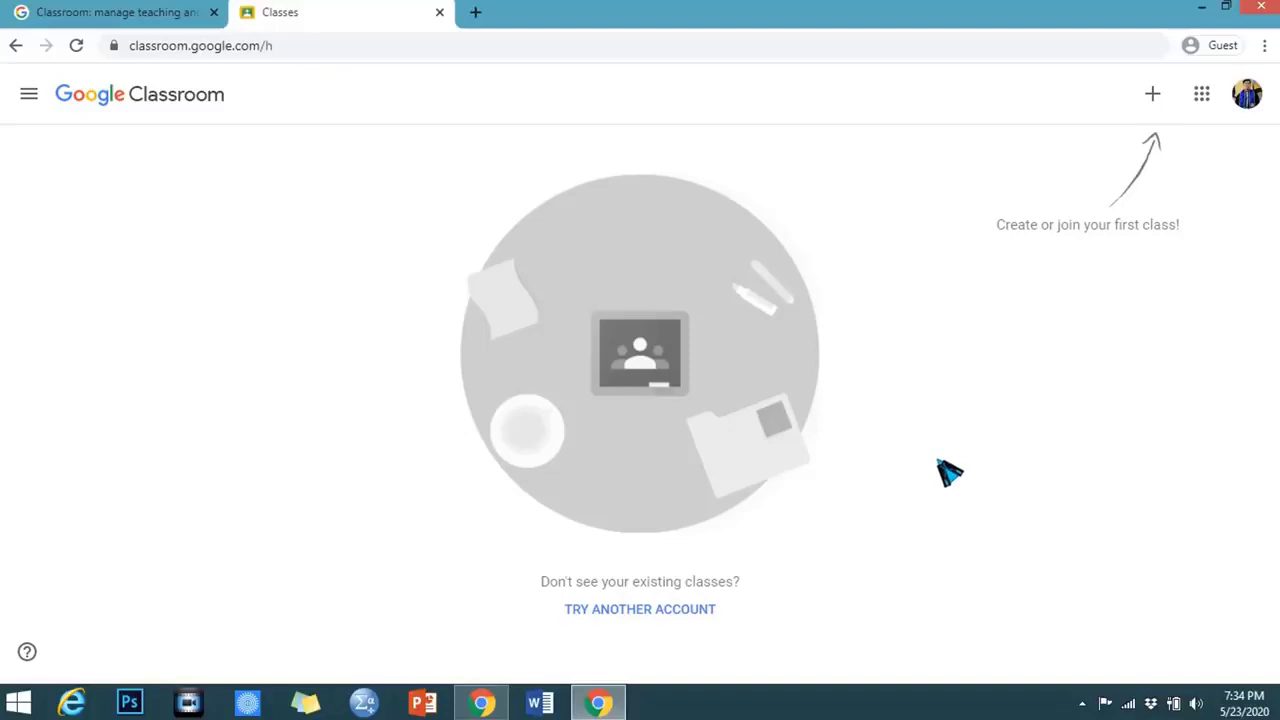
Bring the Chrome window with the signed-in Google homepage to the front
{"action": "mouse_move", "coordinate": [482, 703]}
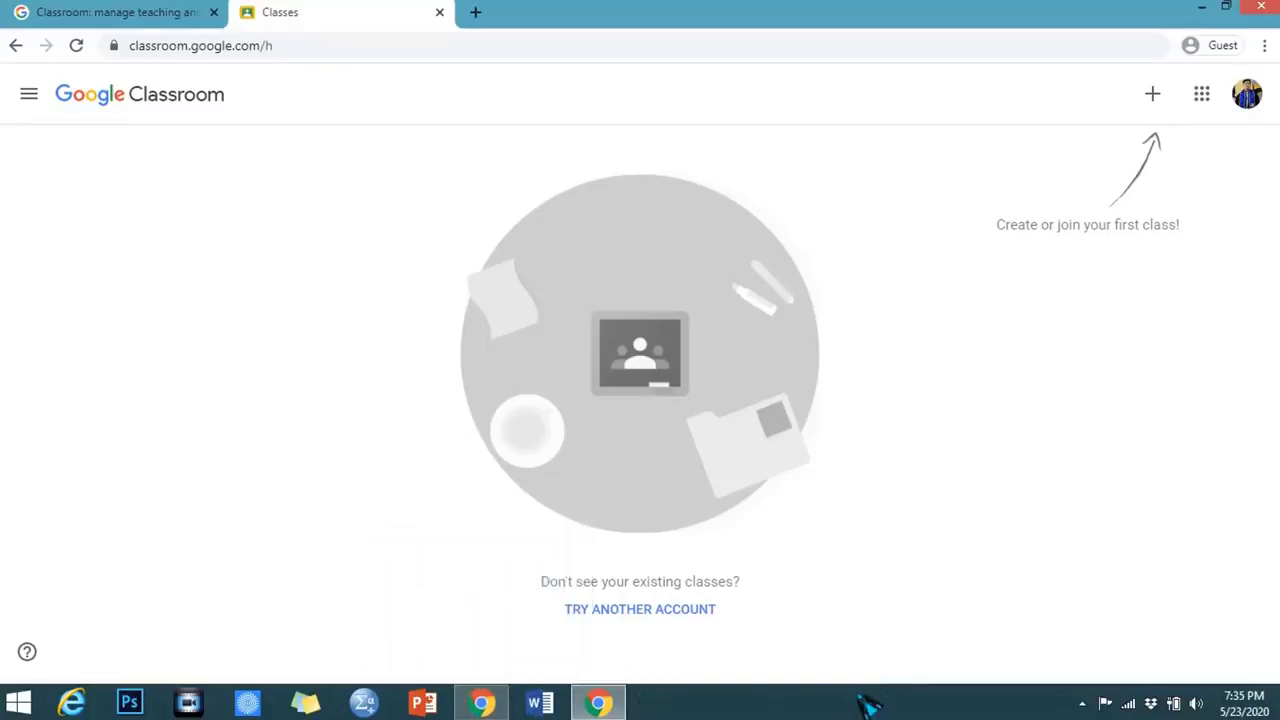
{"action": "left_click", "coordinate": [482, 703]}
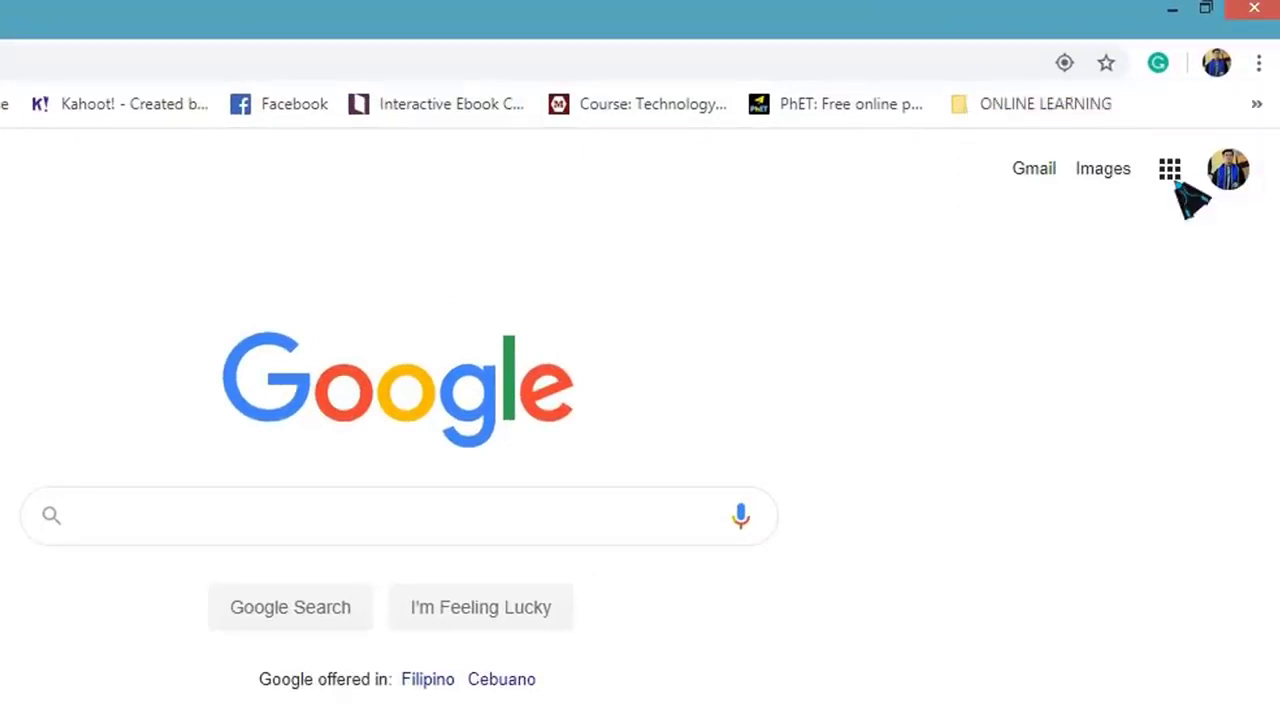
Launch Classroom from the Google apps grid on the Google homepage
{"action": "left_click", "coordinate": [1176, 184]}
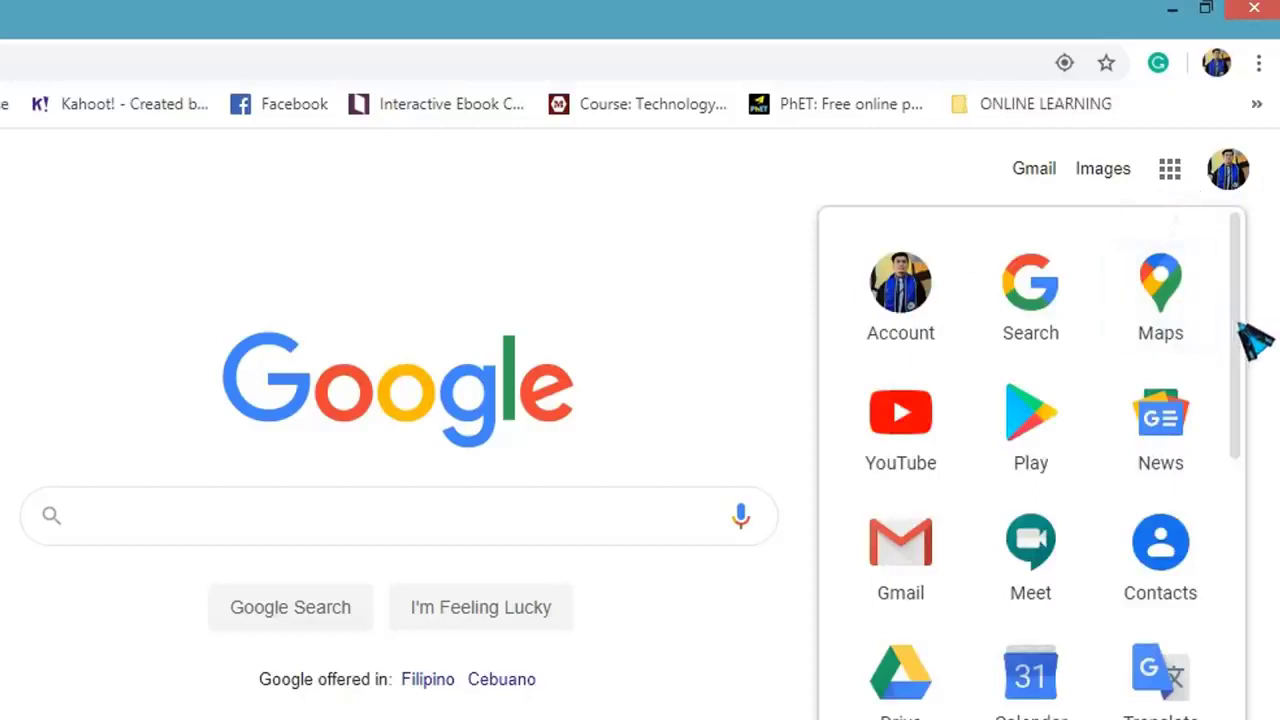
{"action": "mouse_move", "coordinate": [1241, 328]}
{"action": "left_mouse_down"}
{"action": "mouse_move", "coordinate": [1240, 362]}
{"action": "mouse_move", "coordinate": [1243, 328]}
{"action": "left_mouse_up"}
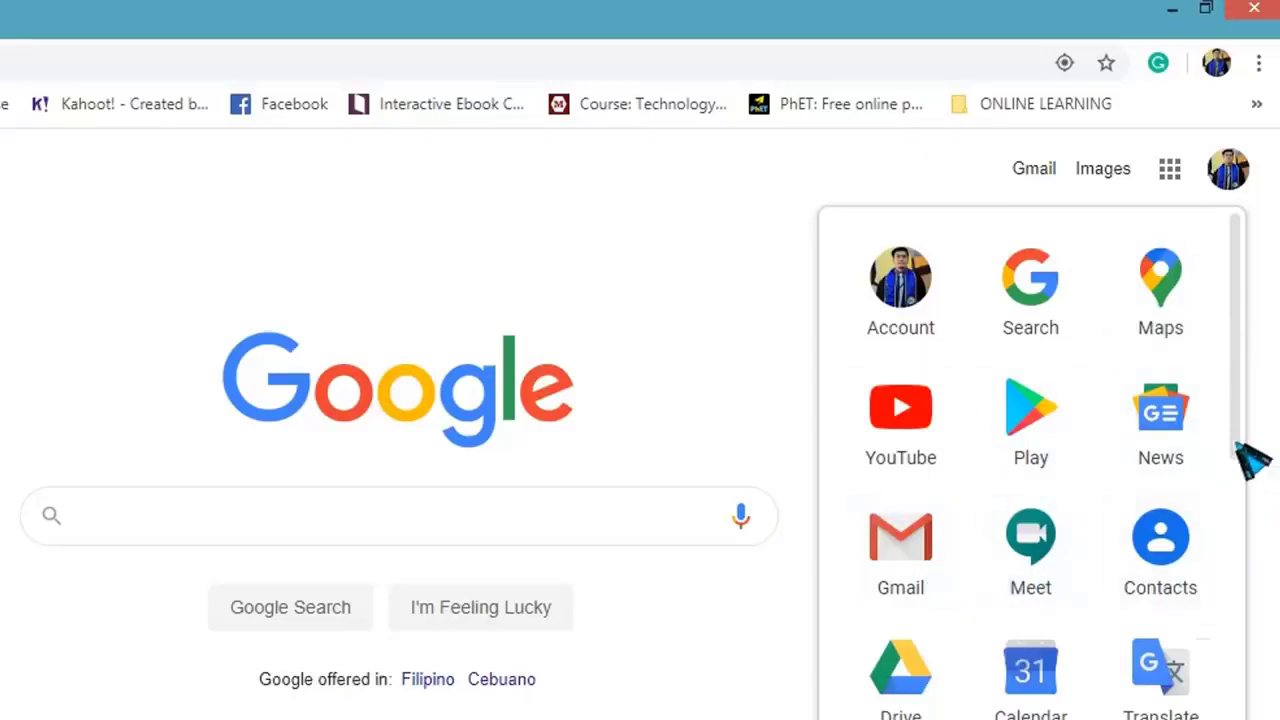
{"action": "left_click_drag", "start_coordinate": [1234, 445], "coordinate": [1229, 586]}
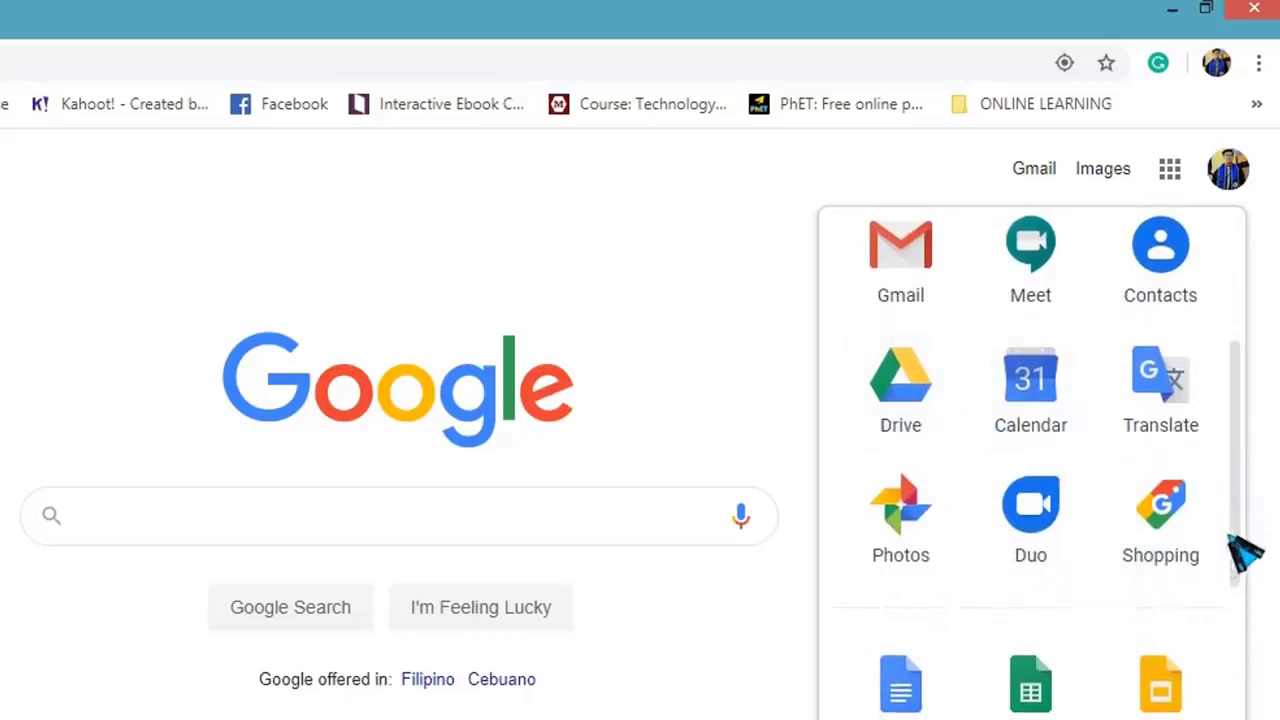
{"action": "left_click_drag", "start_coordinate": [1240, 540], "coordinate": [1237, 703]}
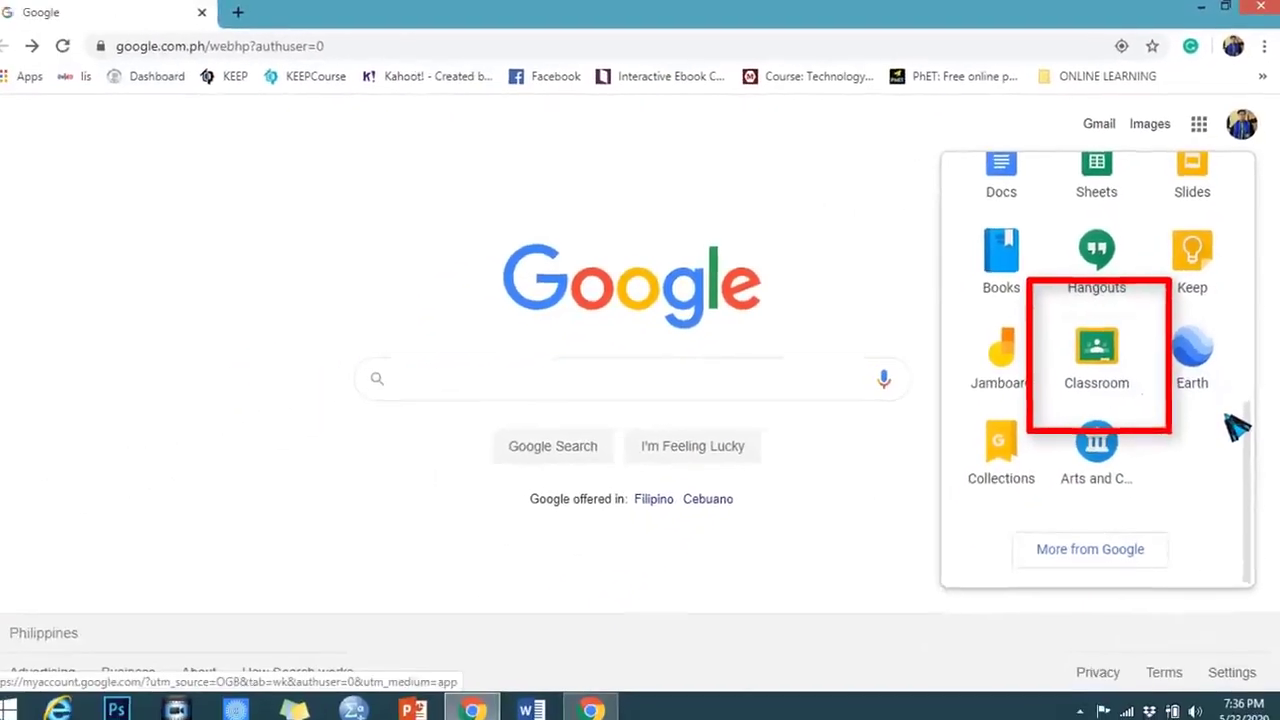
{"action": "left_click", "coordinate": [1127, 368]}
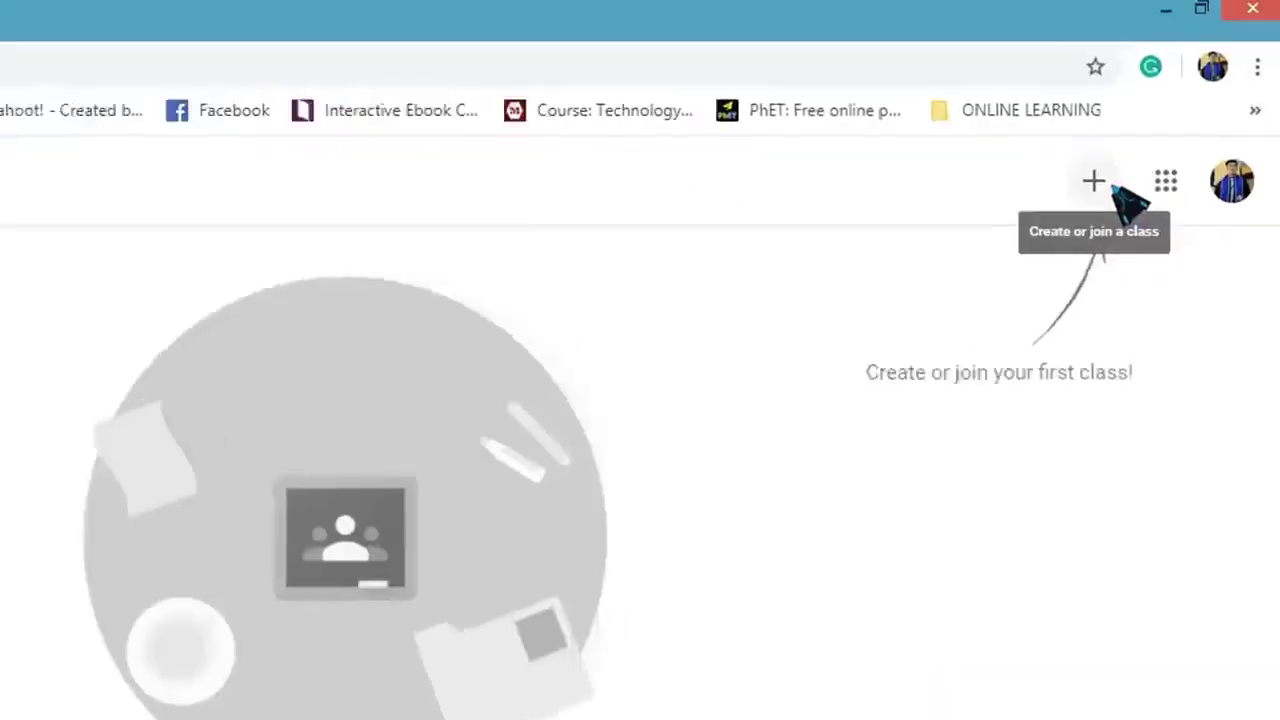
Use the + button on the Classes page to reveal Join class and Create class
{"action": "left_click", "coordinate": [1050, 259]}
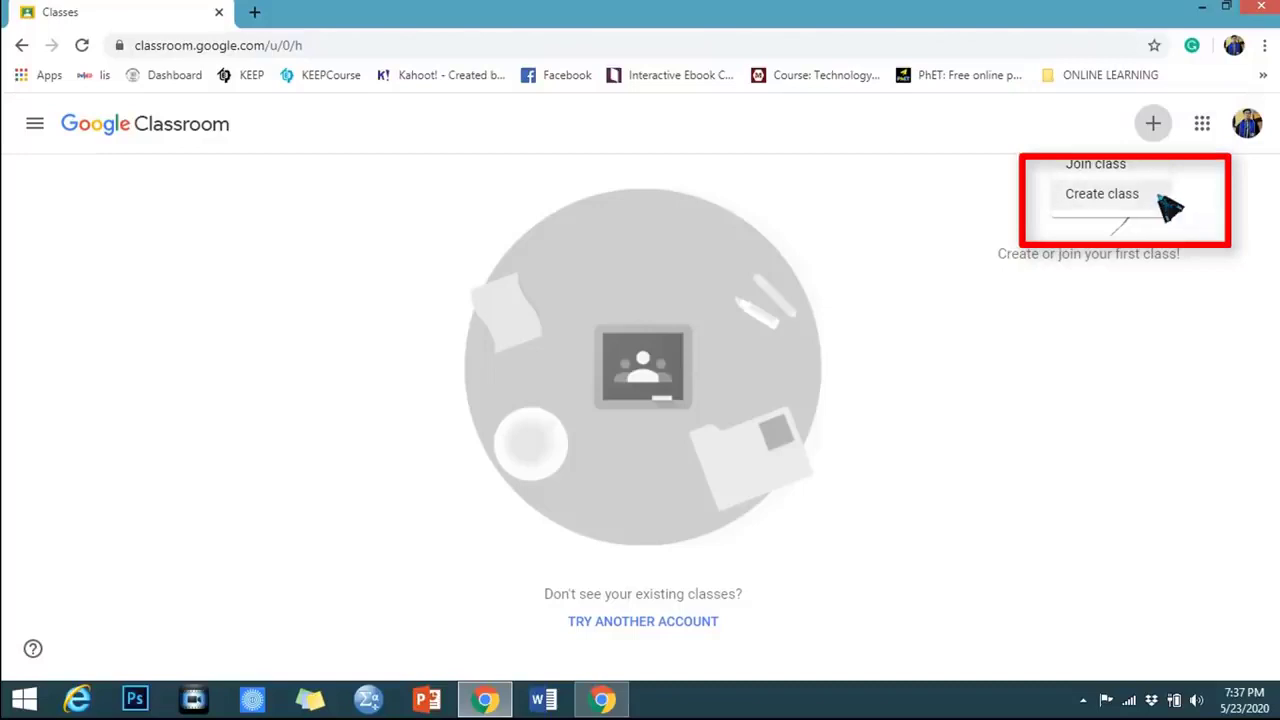
Choose Create class and confirm 'I've read and understand' on the school-use notice
{"action": "left_click", "coordinate": [1160, 197]}
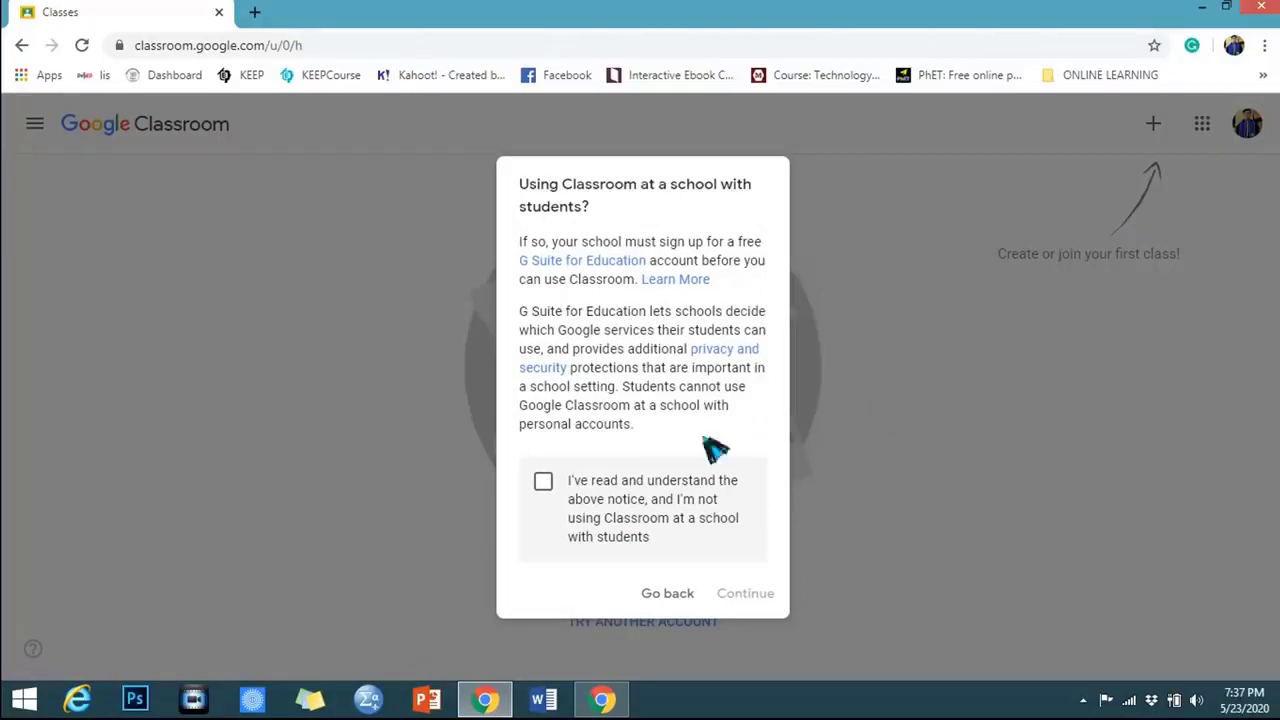
{"action": "left_click", "coordinate": [543, 482]}
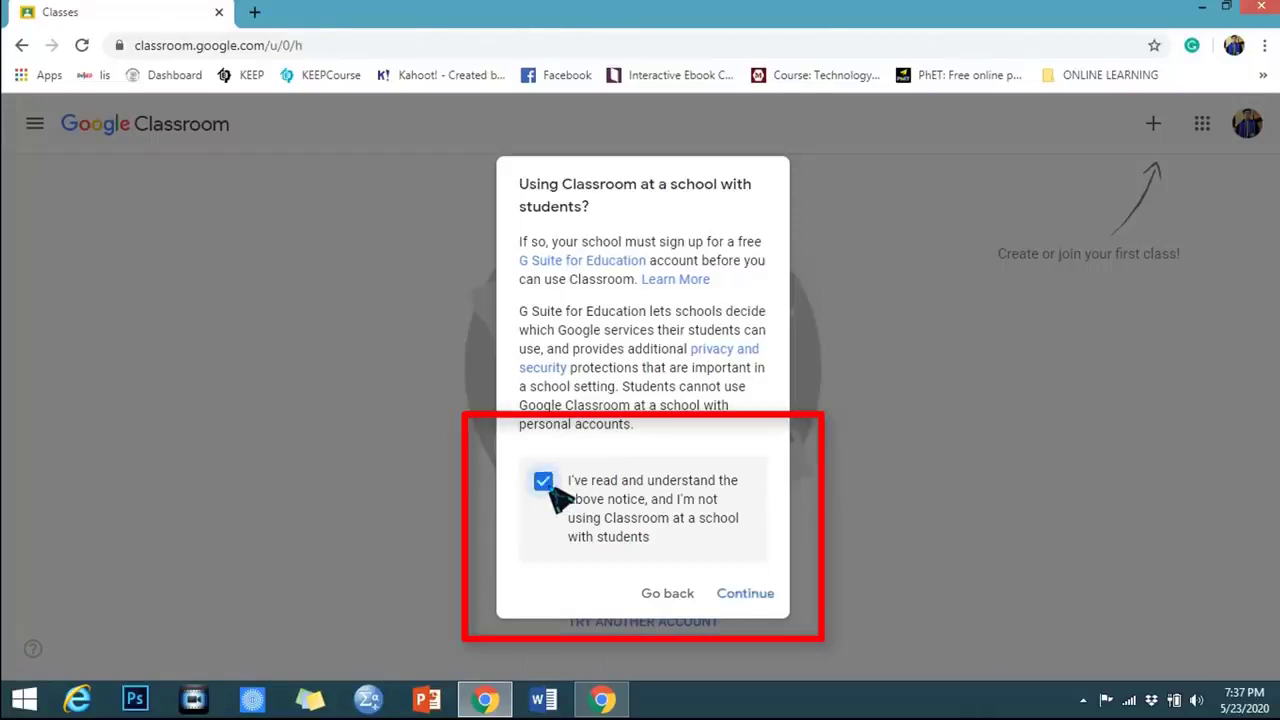
{"action": "left_click", "coordinate": [772, 598]}
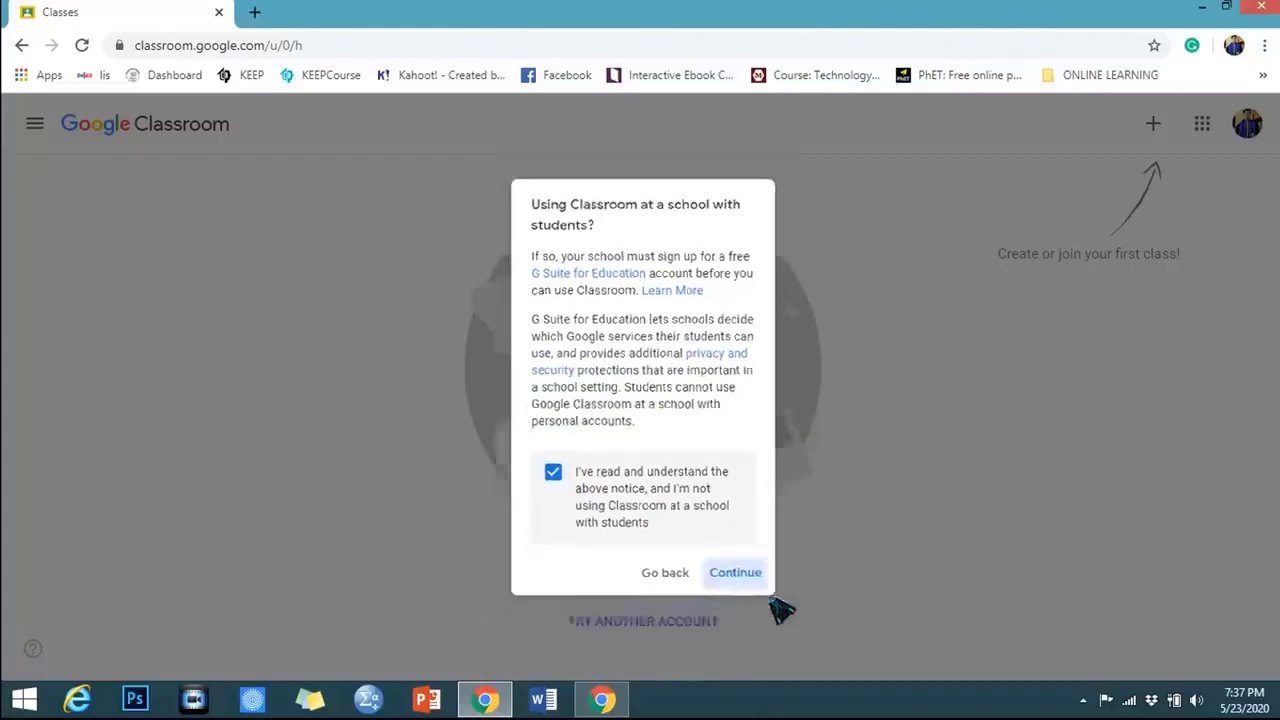
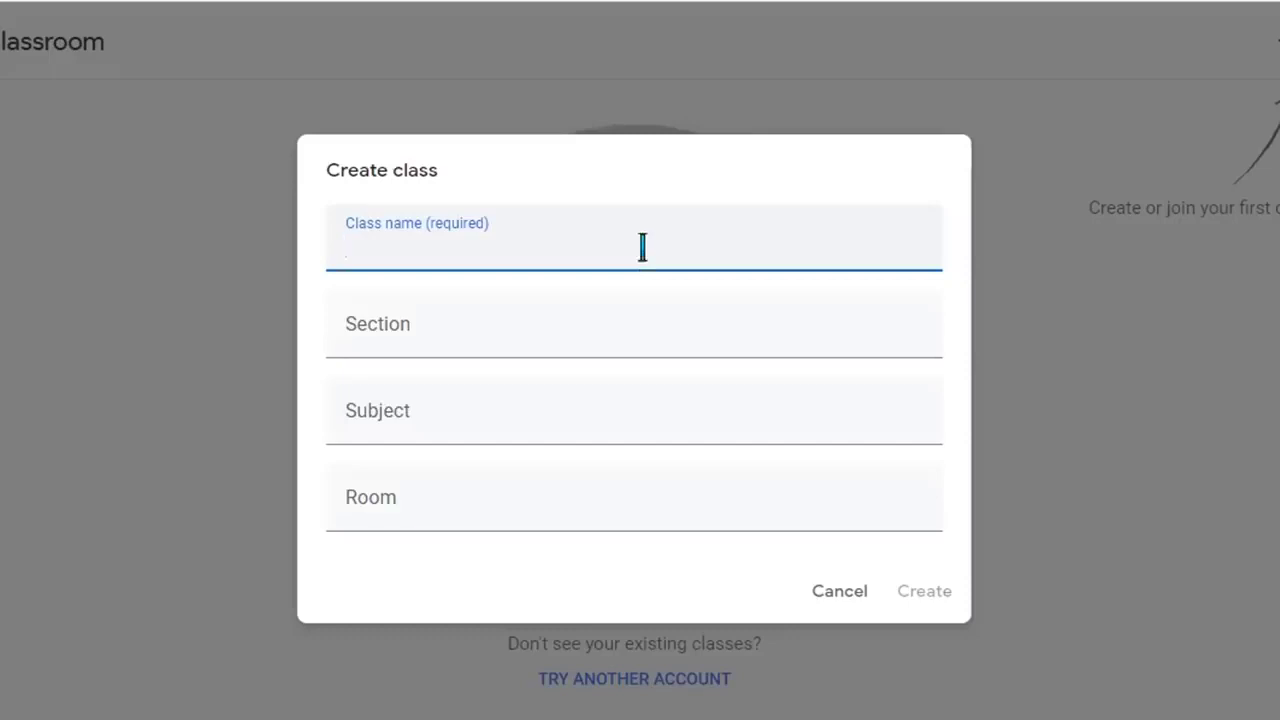
Enter the teacher's Science Class name as the class name, fixing the typos
{"action": "type", "text": "Maestri"}
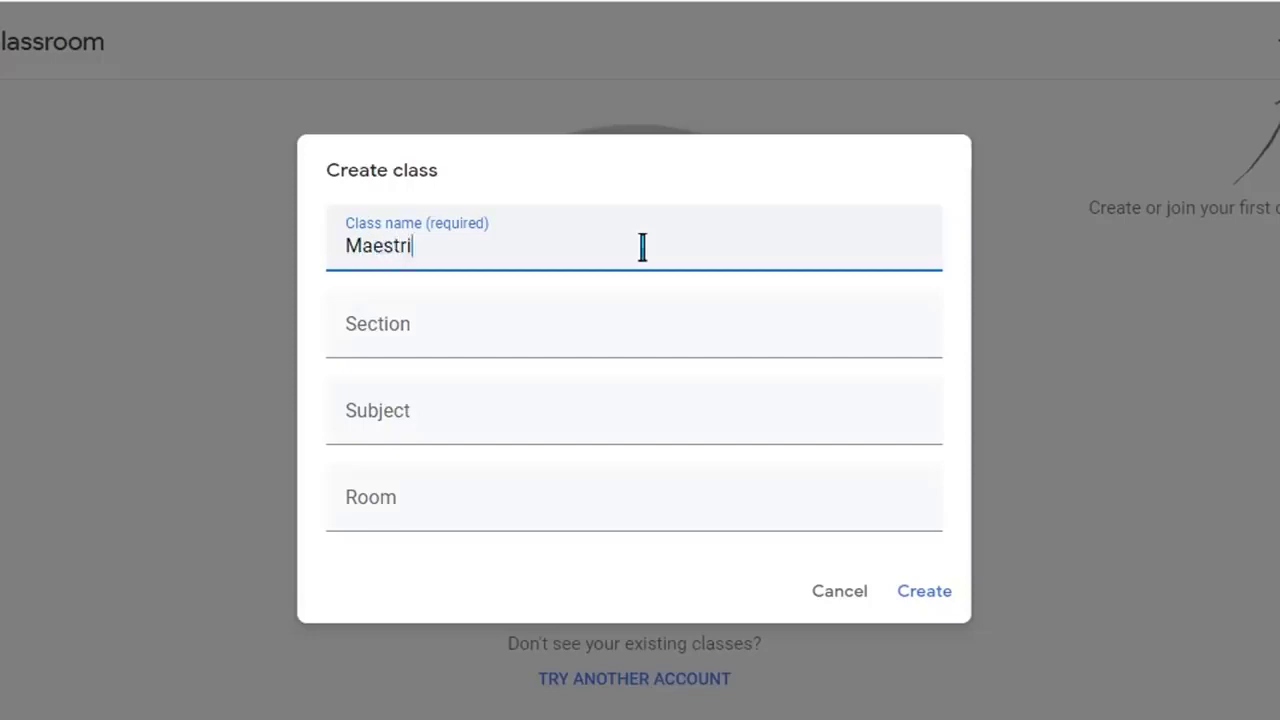
{"action": "type", "text": "l"}
{"action": "key", "text": "BackSpace"}
{"action": "key", "text": "BackSpace"}
{"action": "type", "text": "o Diony's ScienceClass"}
{"action": "key", "text": "Left"}
{"action": "key", "text": "Left"}
{"action": "key", "text": "Left"}
{"action": "key", "text": "Left"}
{"action": "key", "text": "Left"}
{"action": "type", "text": "Science"}
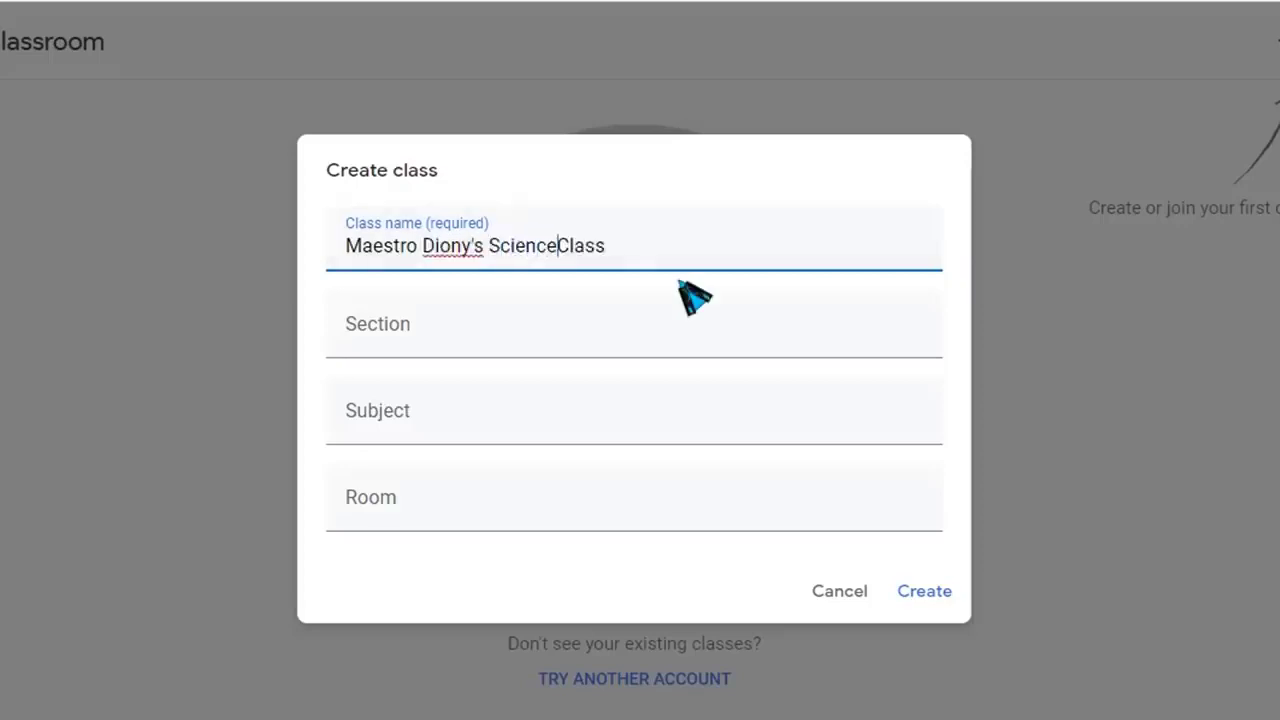
Add section Newton and subject Science, and create the class
{"action": "left_click", "coordinate": [560, 338]}
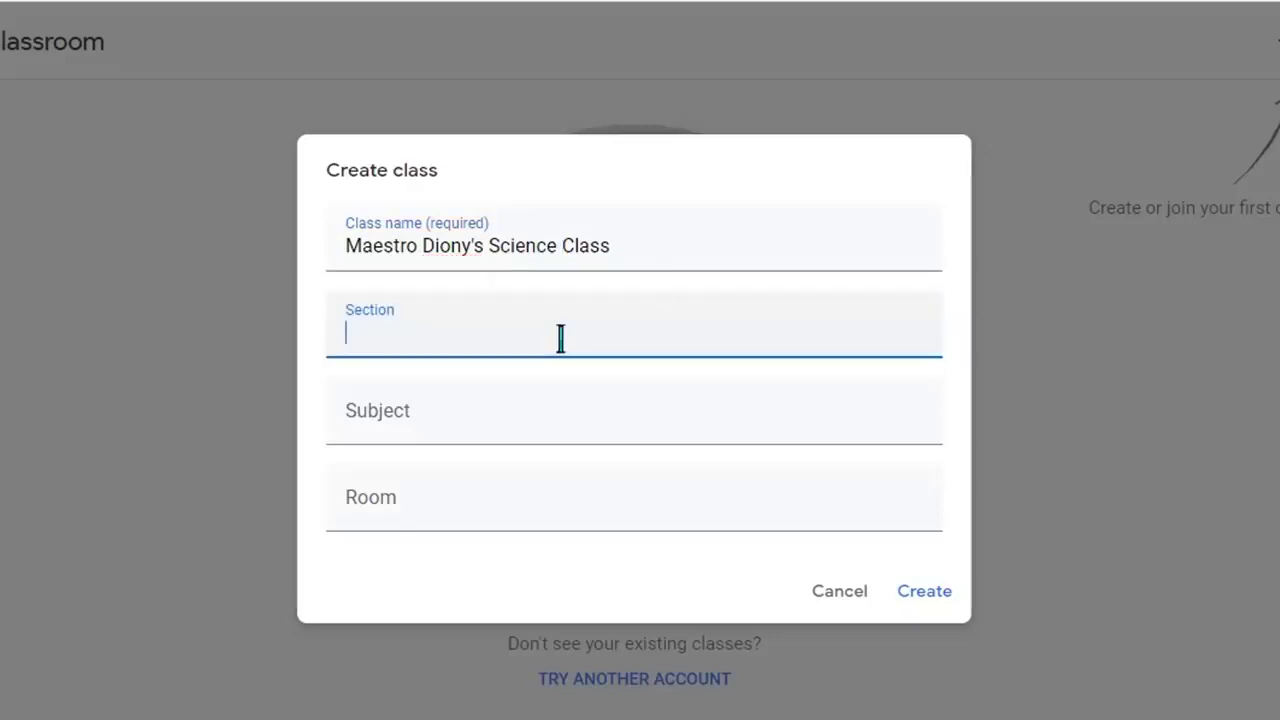
{"action": "type", "text": "Newton"}
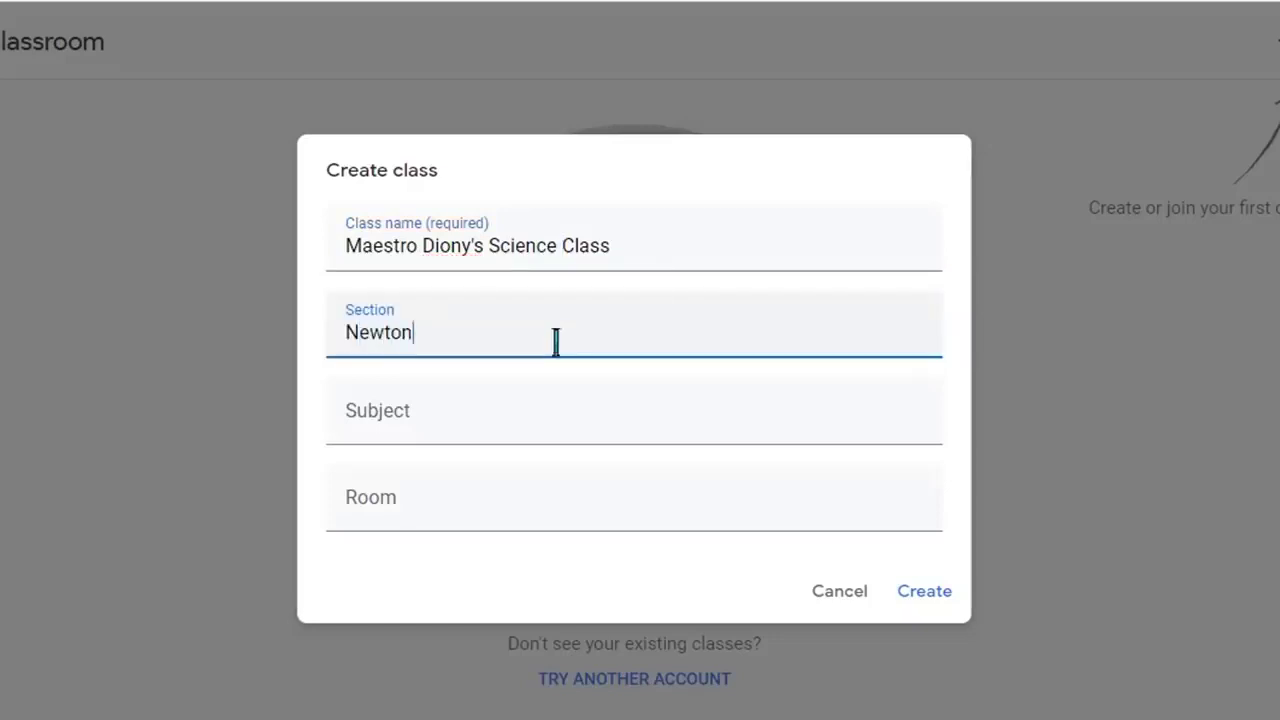
{"action": "left_click", "coordinate": [483, 424]}
{"action": "type", "text": "S"}
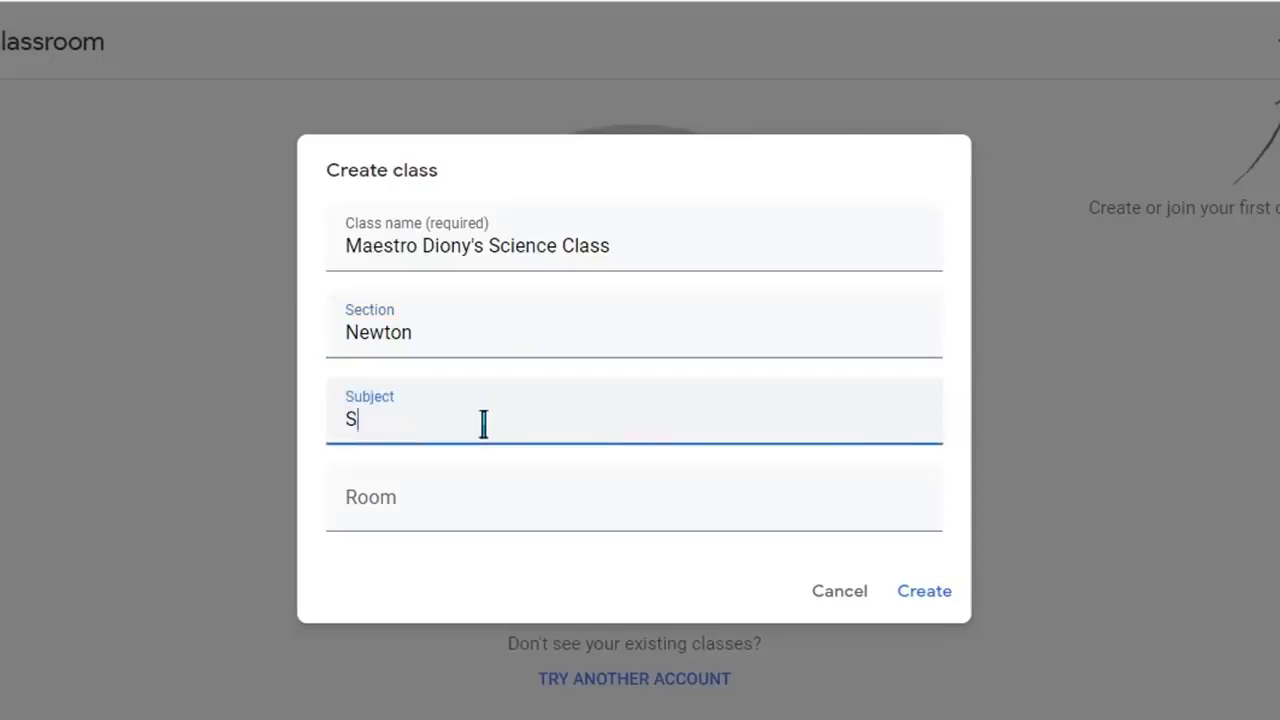
{"action": "type", "text": "cience"}
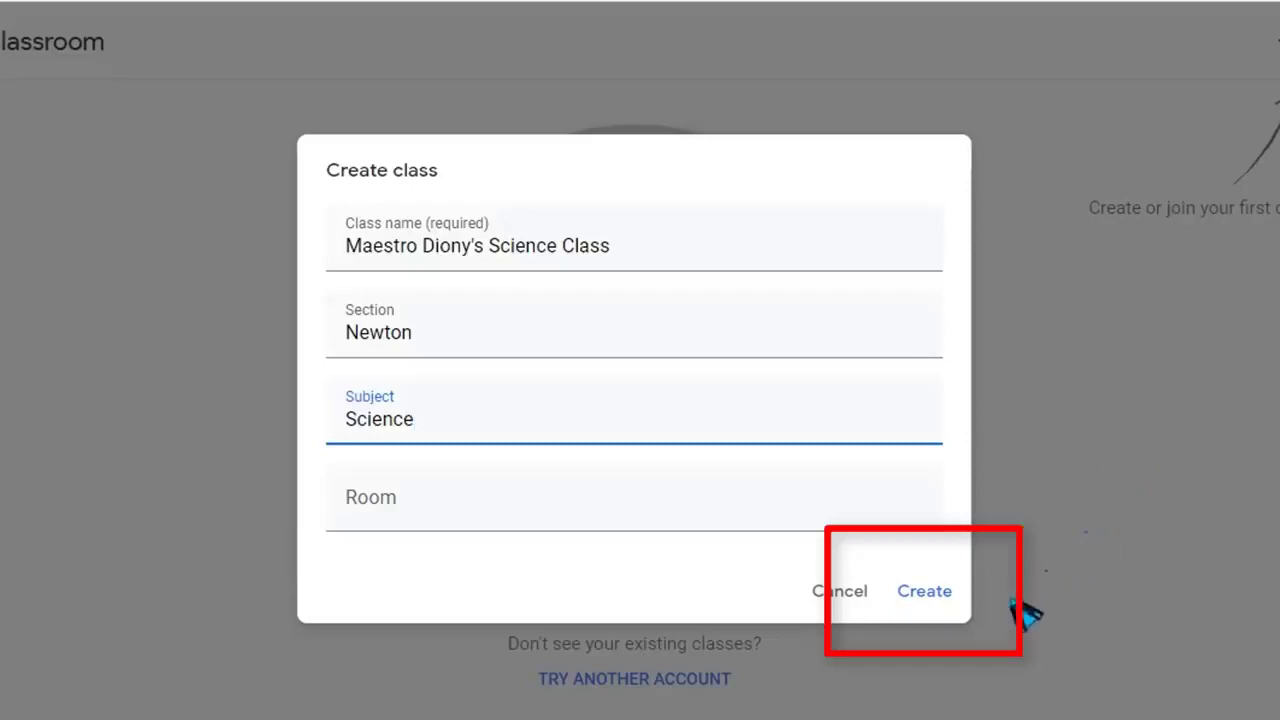
{"action": "left_click", "coordinate": [924, 595]}
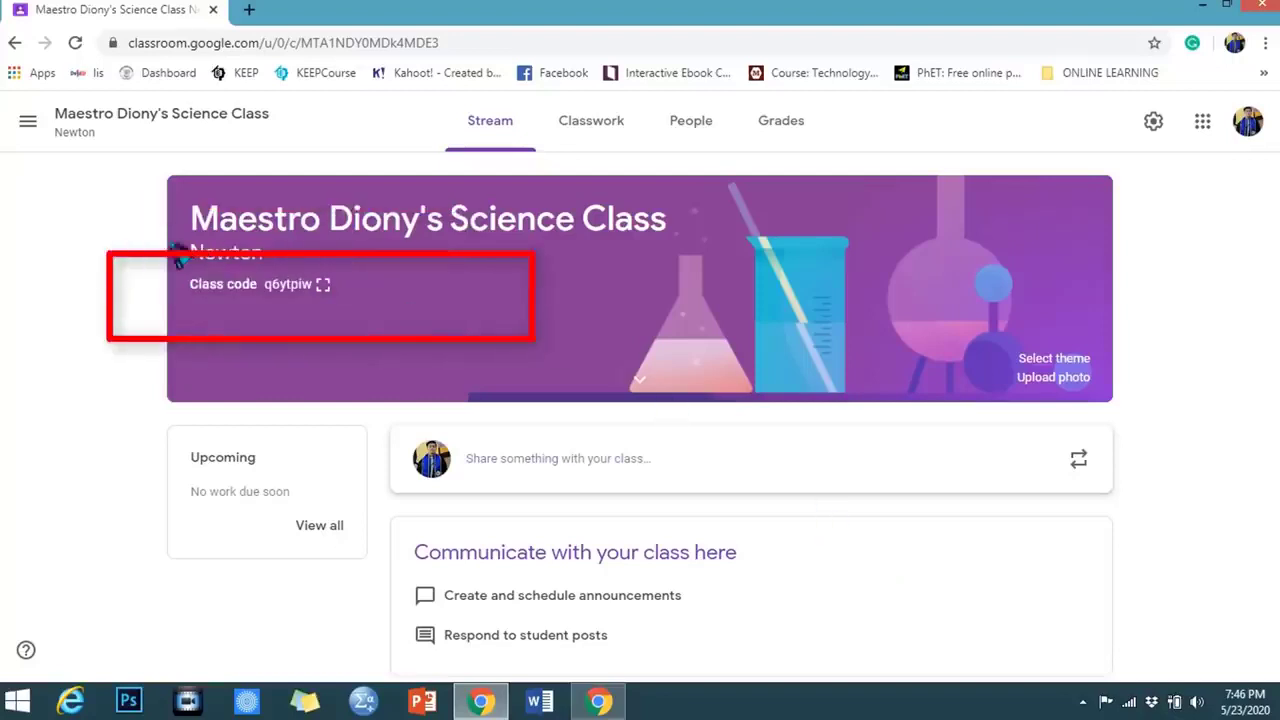
Show the new class's join code enlarged across the screen
{"action": "left_click", "coordinate": [324, 286]}
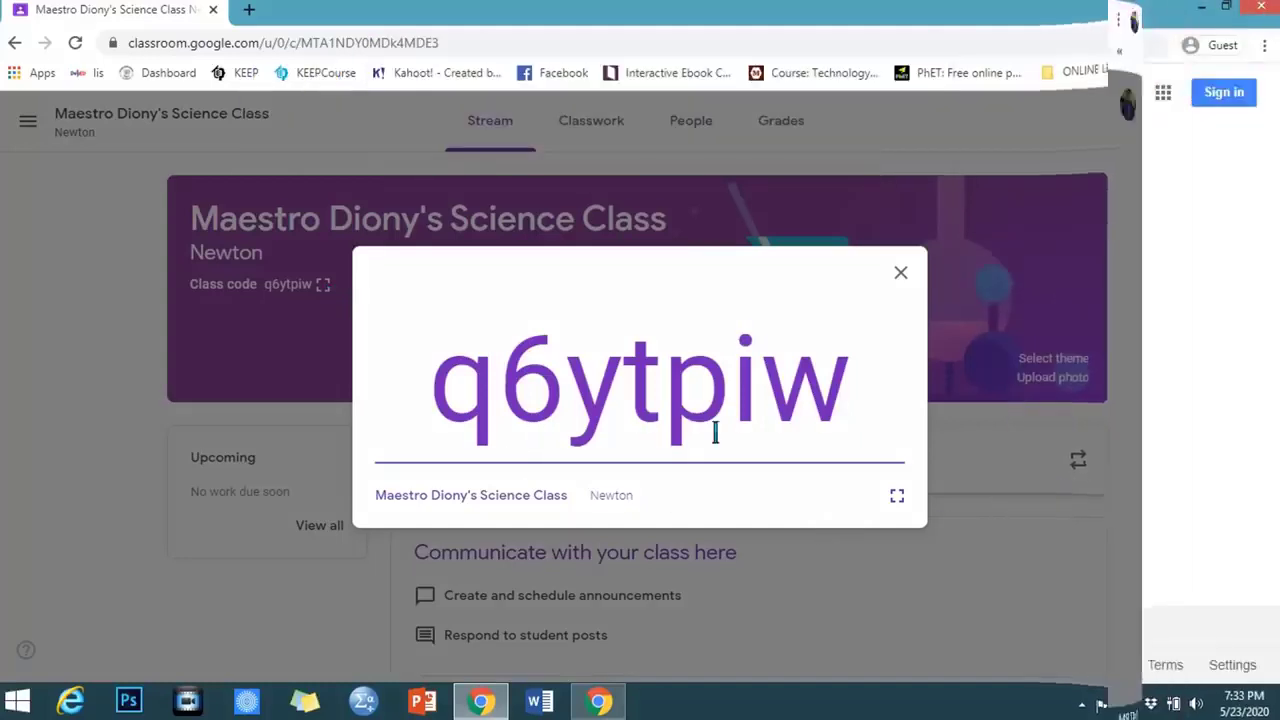
Search classroom.google.com and go to Classroom from the Google Classroom result
{"action": "type", "text": "c"}
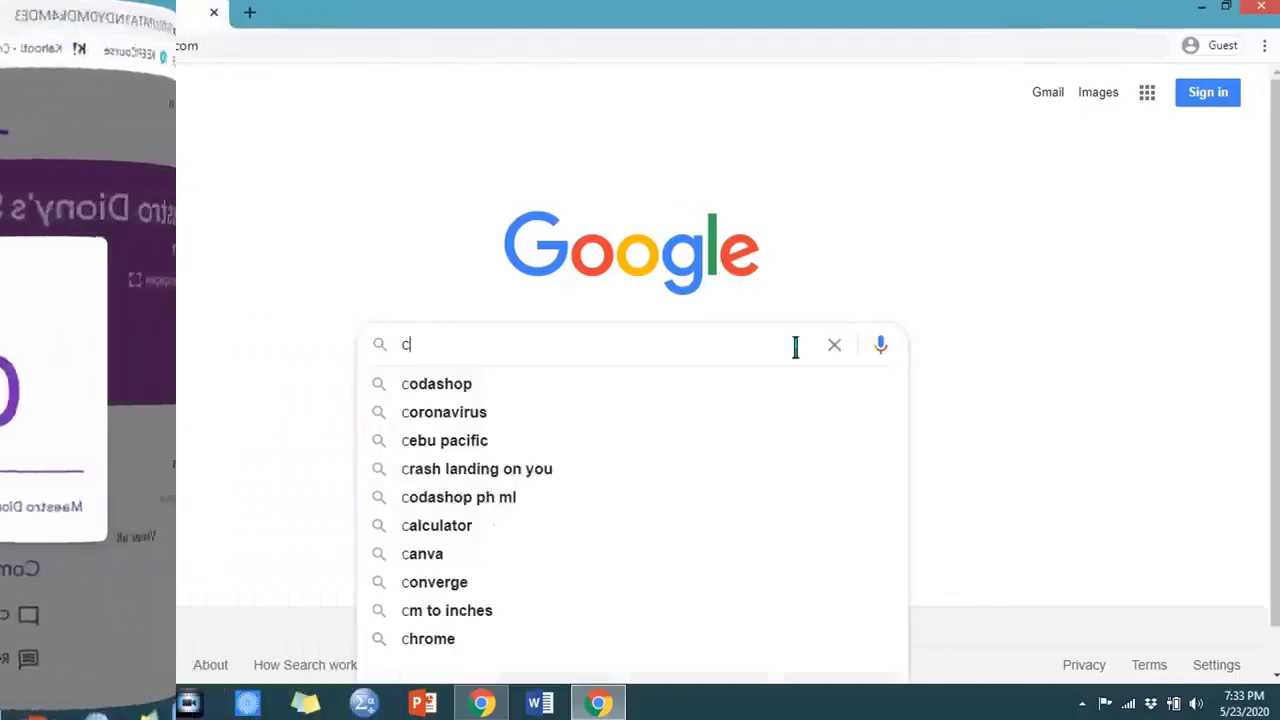
{"action": "type", "text": "lassroo"}
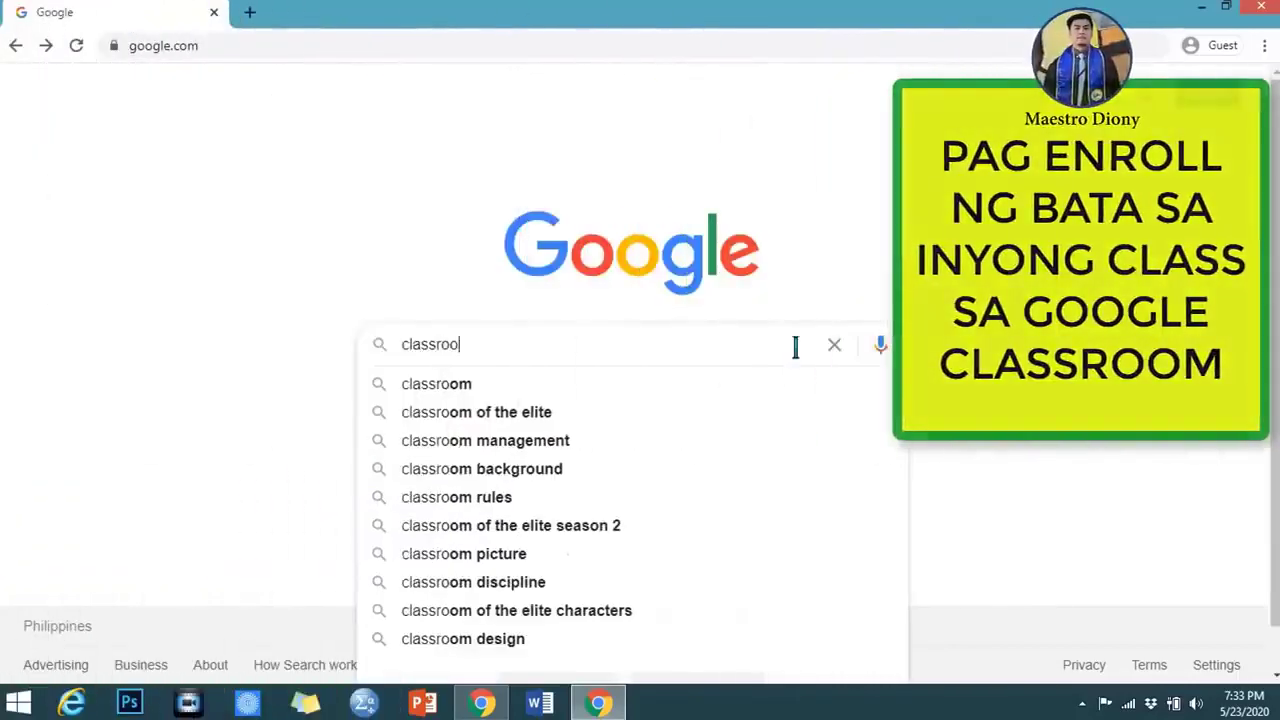
{"action": "type", "text": "m.goo"}
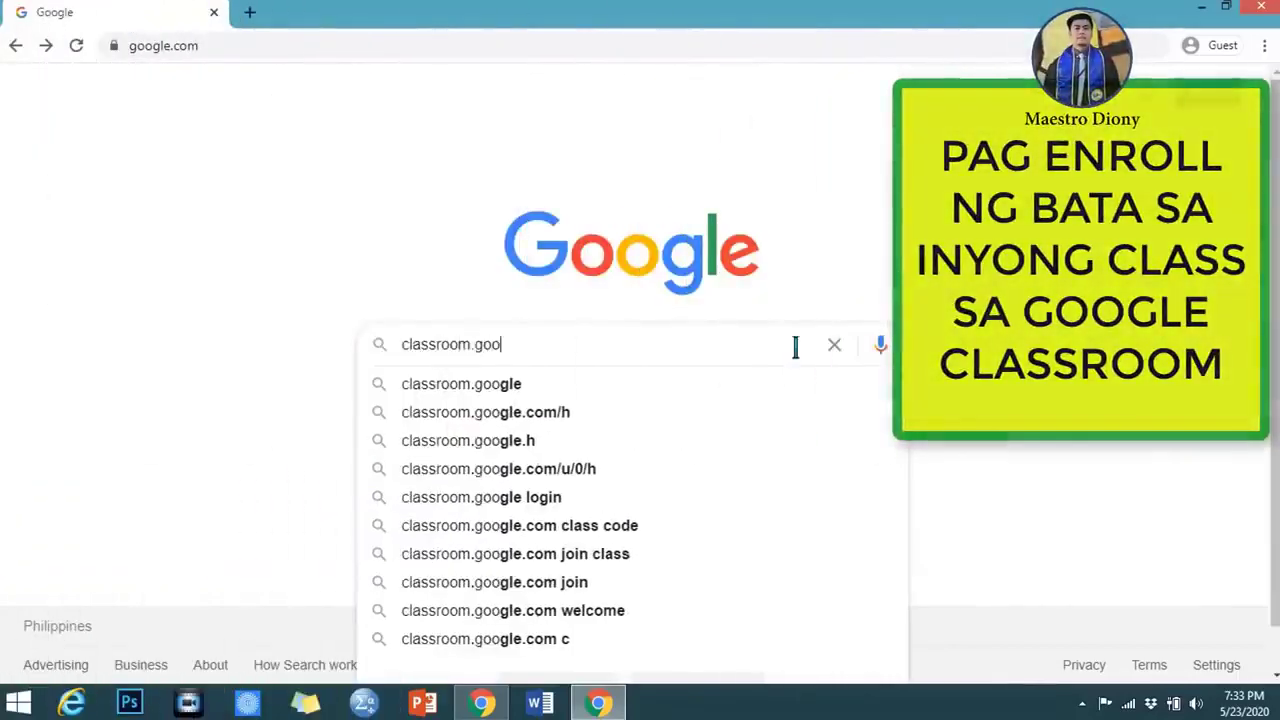
{"action": "type", "text": "gle"}
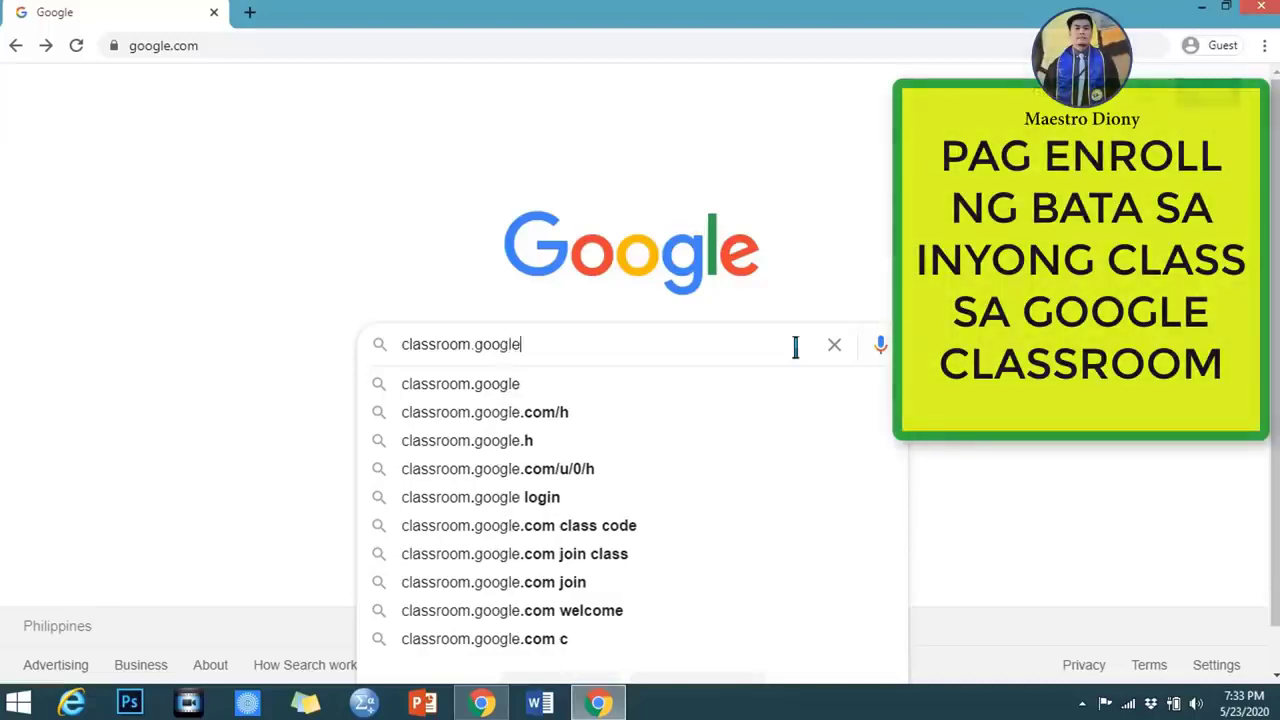
{"action": "type", "text": ".com"}
{"action": "key", "text": "Return"}
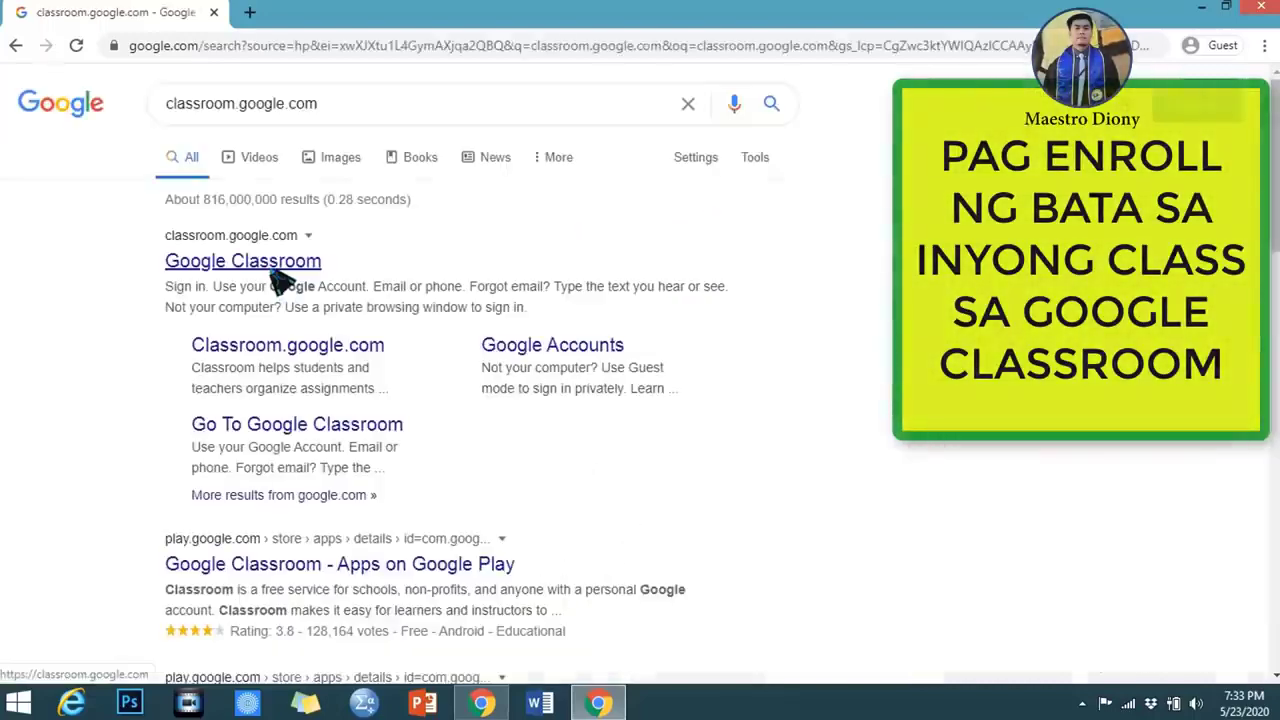
{"action": "left_click", "coordinate": [274, 265]}
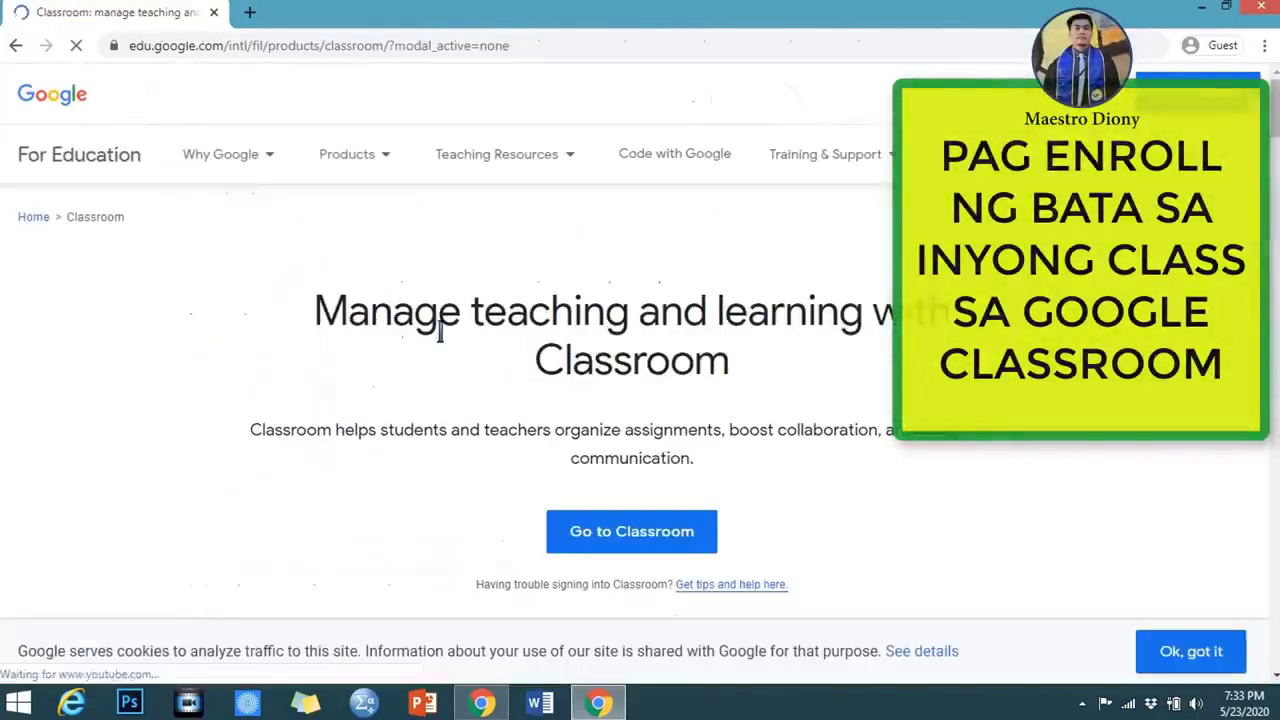
{"action": "left_click", "coordinate": [710, 540]}
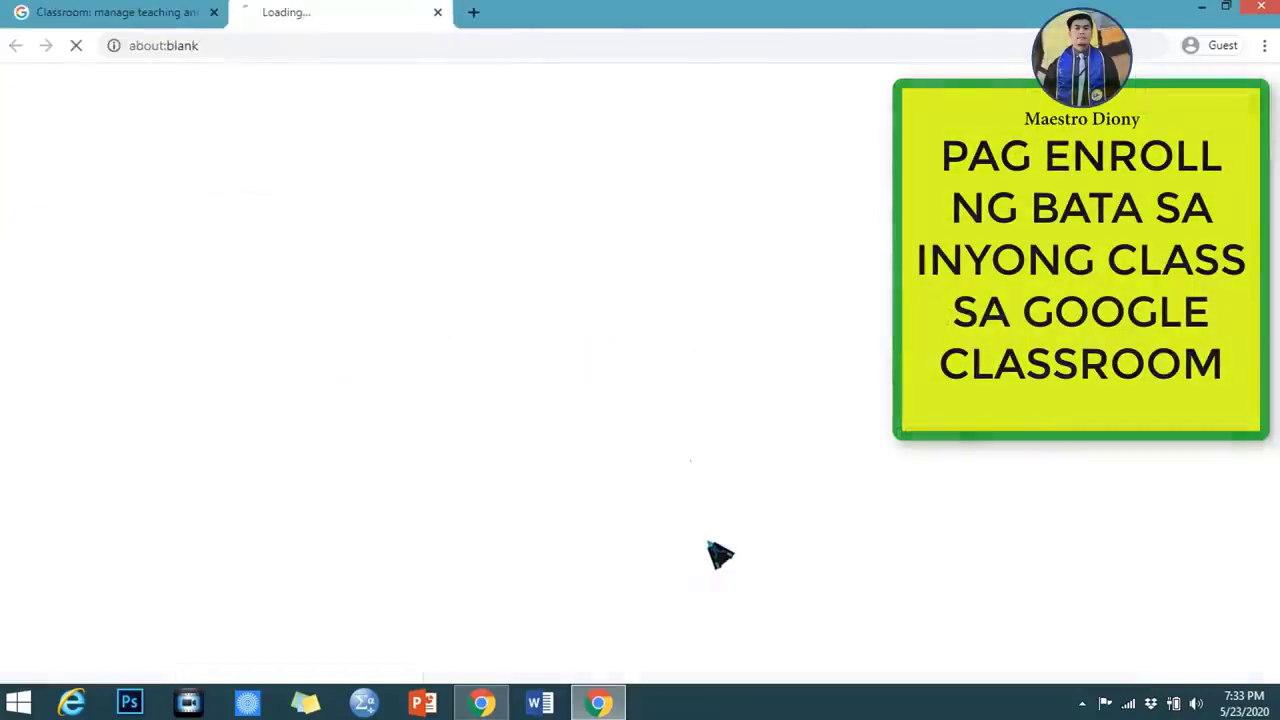
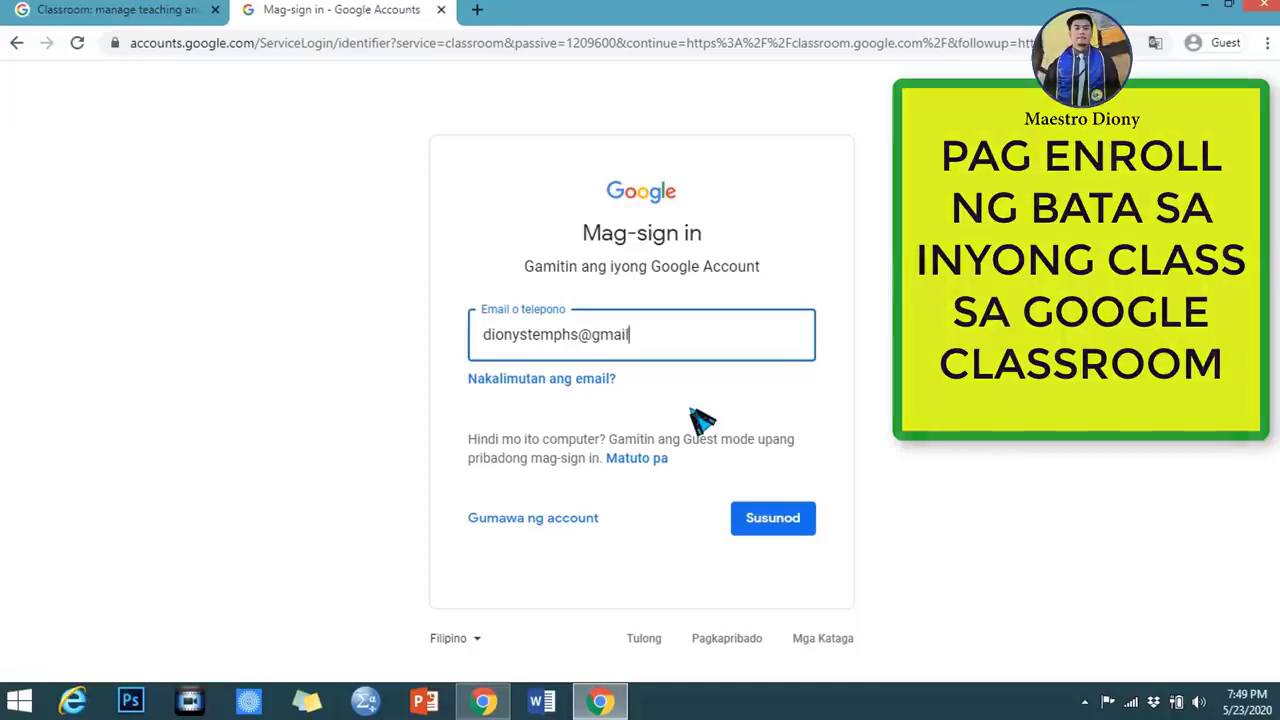
Sign in to Google with the student account's e-mail and password
{"action": "left_click", "coordinate": [777, 520]}
{"action": "type", "text": "•••"}
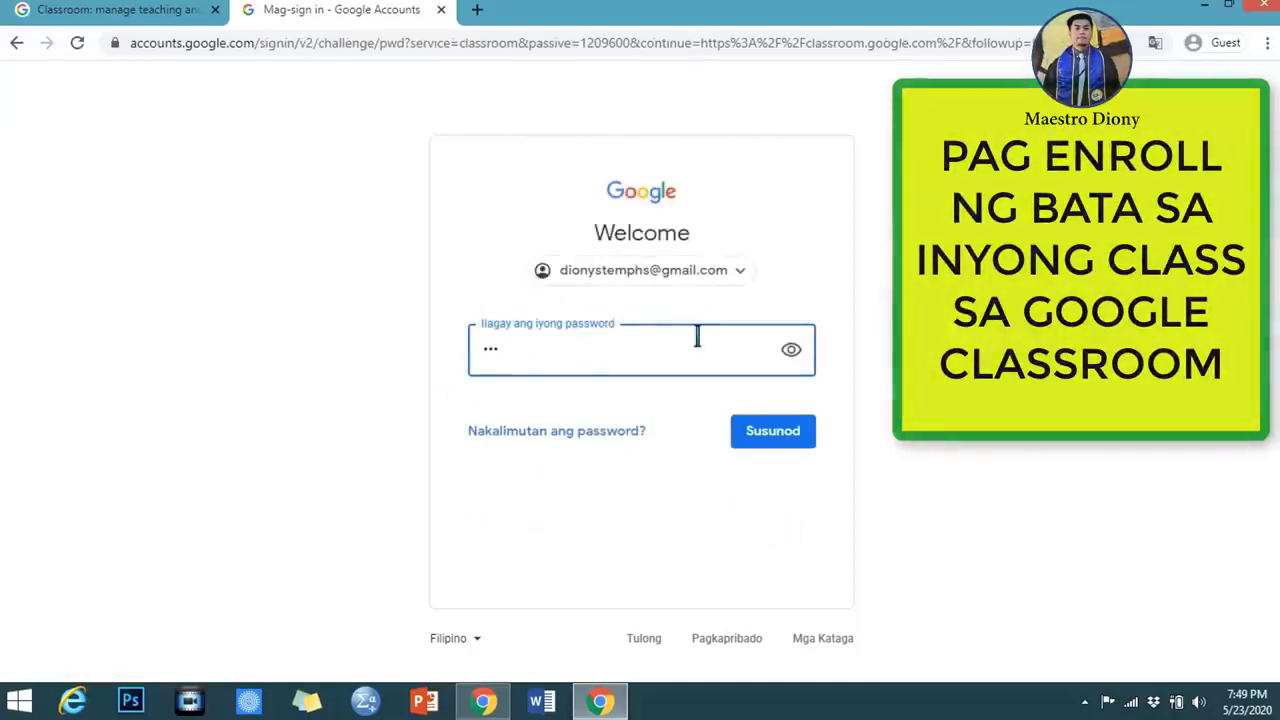
{"action": "type", "text": "••••••"}
{"action": "left_click", "coordinate": [800, 440]}
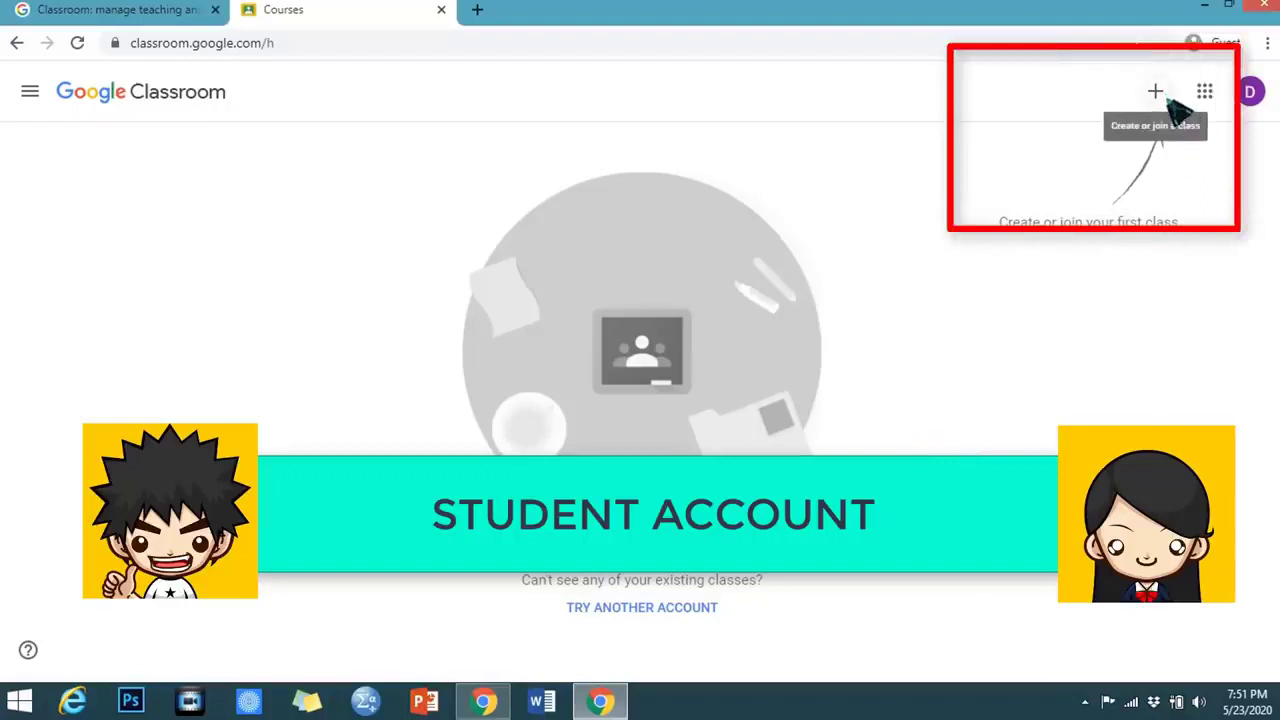
Open the student's Join class form, then switch back to the teacher's window
{"action": "left_click", "coordinate": [1160, 98]}
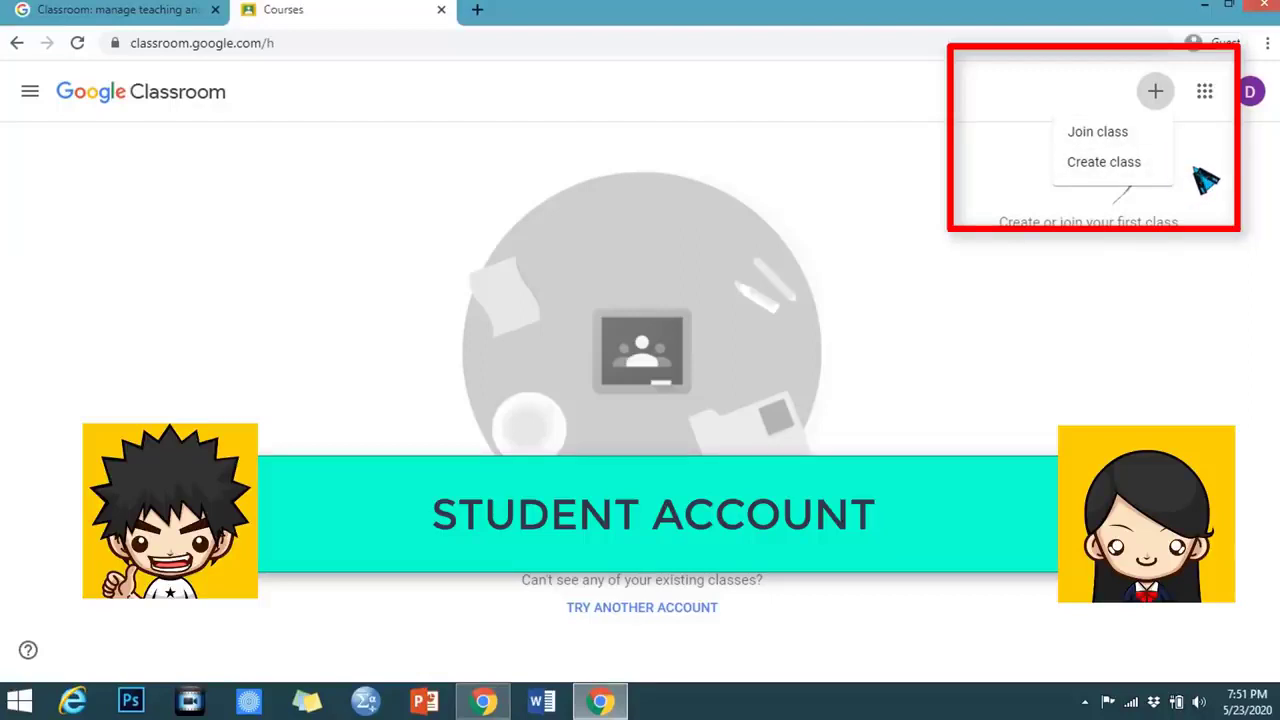
{"action": "left_click", "coordinate": [1120, 131]}
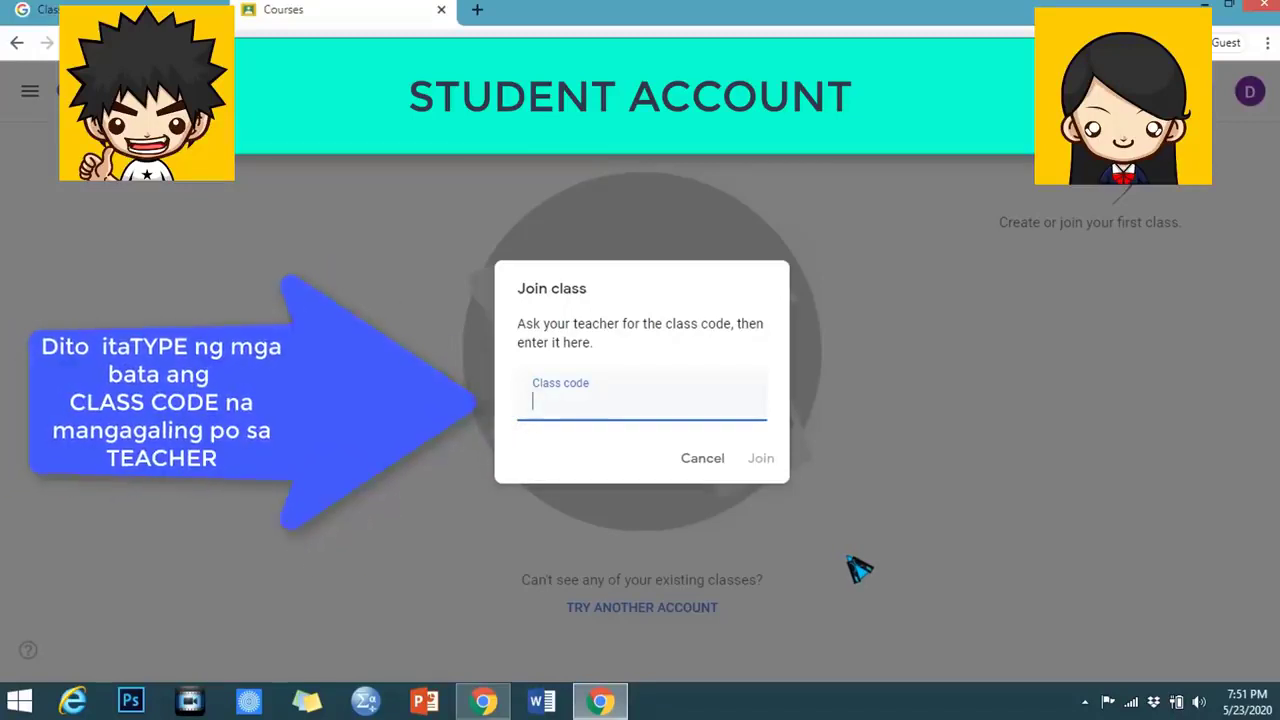
{"action": "left_click", "coordinate": [483, 700]}
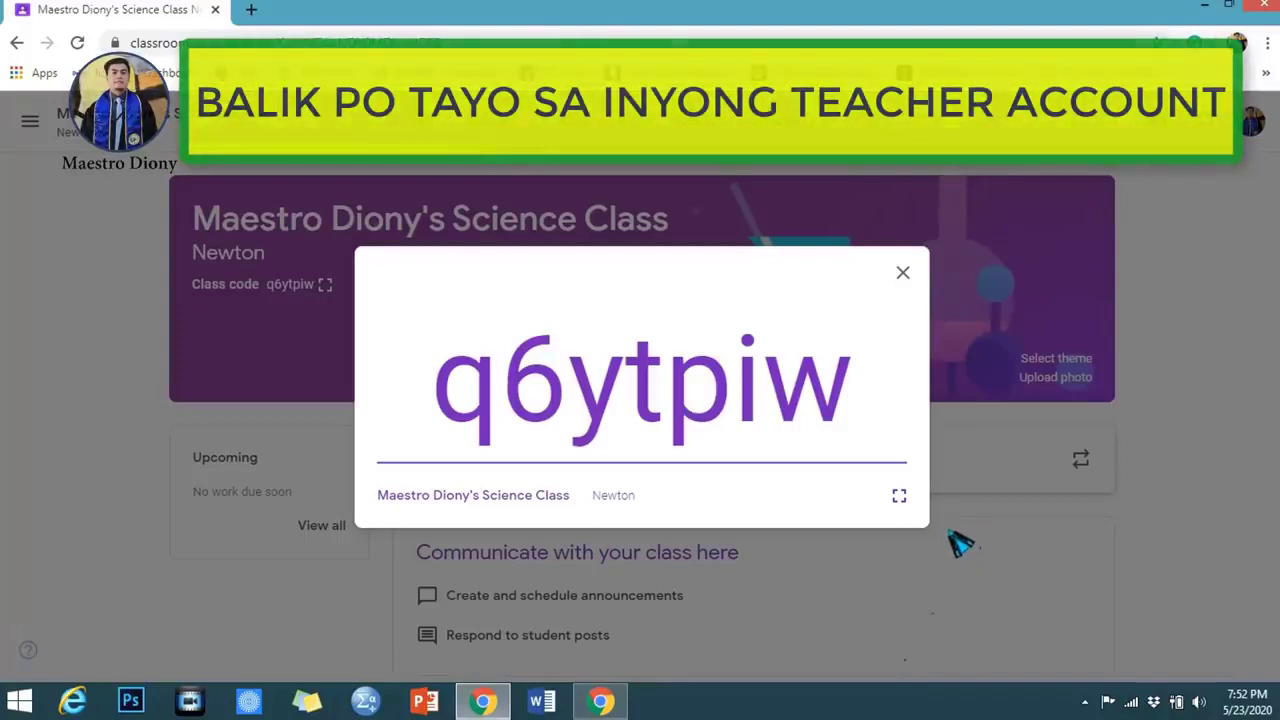
Close the enlarged class code and bring up the class theme gallery
{"action": "left_click", "coordinate": [903, 277]}
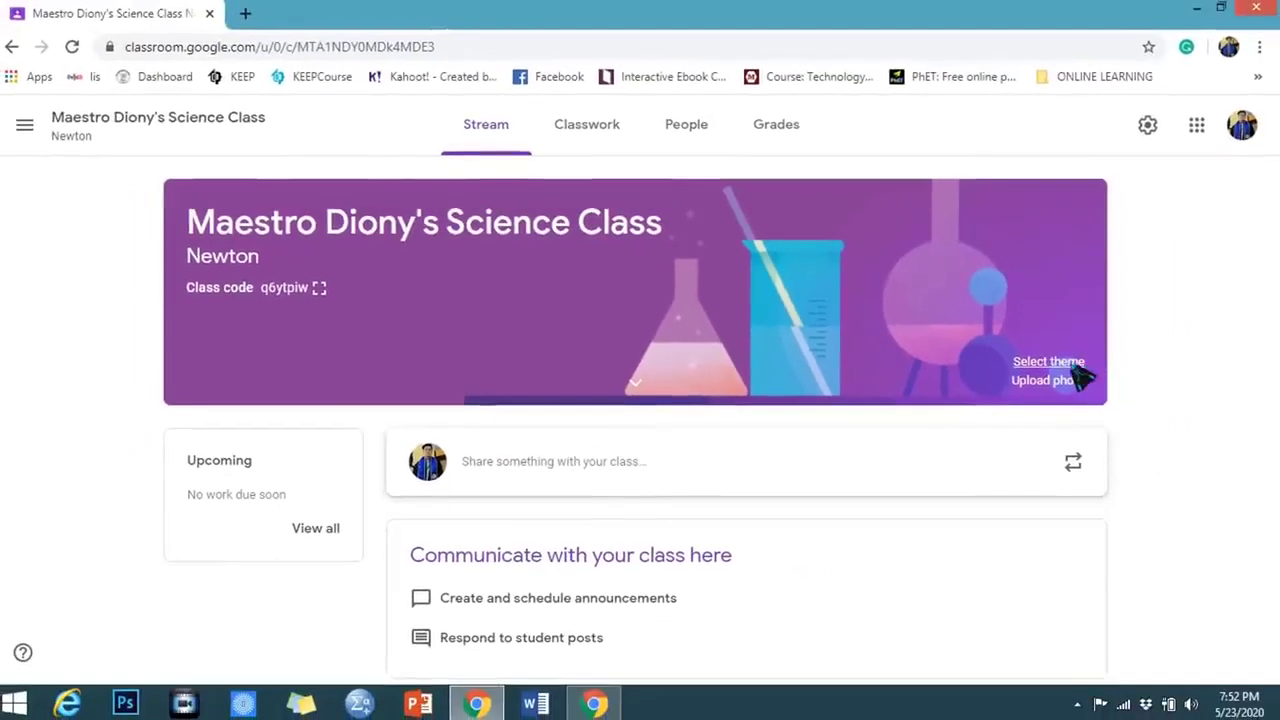
{"action": "left_click", "coordinate": [1078, 370]}
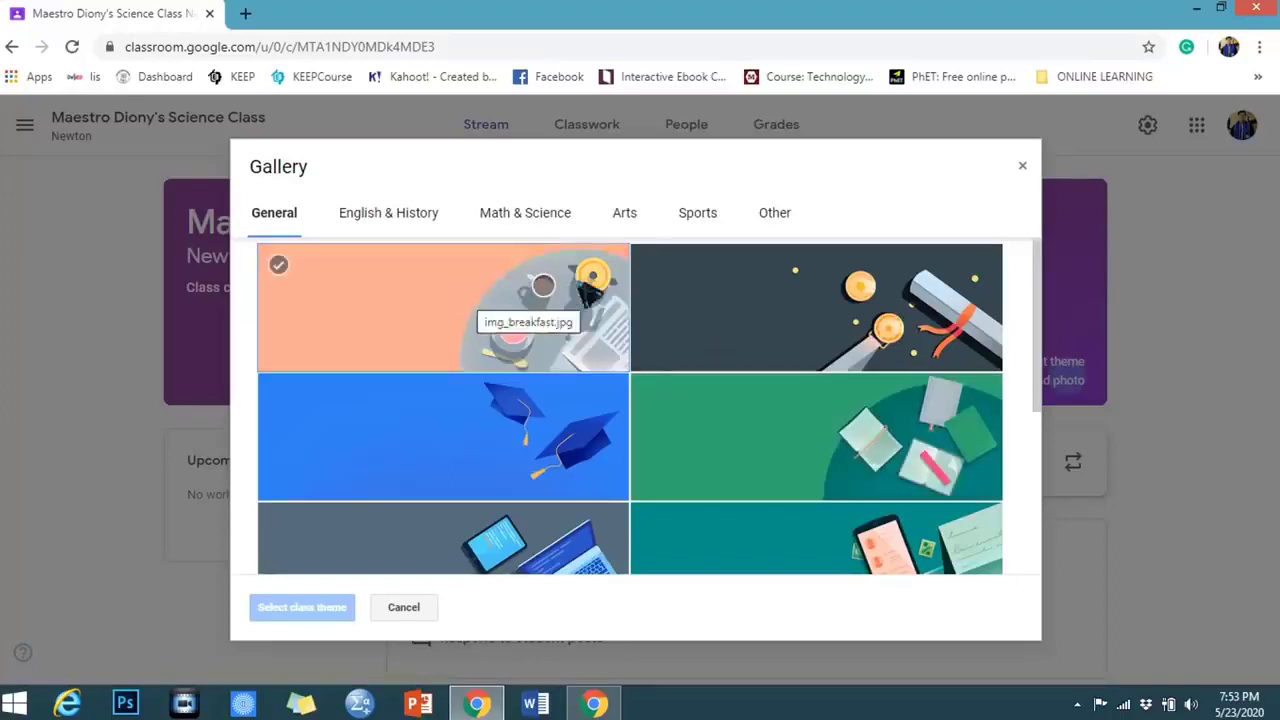
Browse the English & History, Math & Science, Arts, Sports and Other theme categories
{"action": "left_click", "coordinate": [436, 224]}
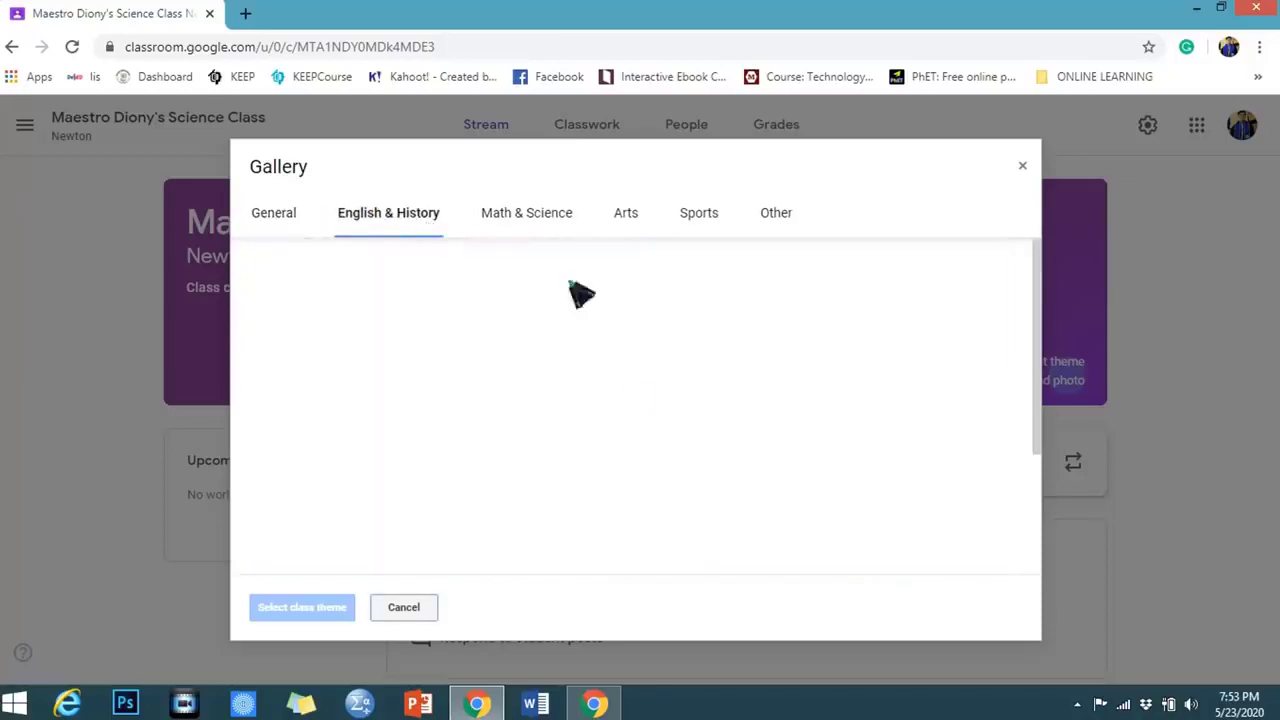
{"action": "scroll", "coordinate": [912, 382], "scroll_direction": "down", "scroll_amount": 1}
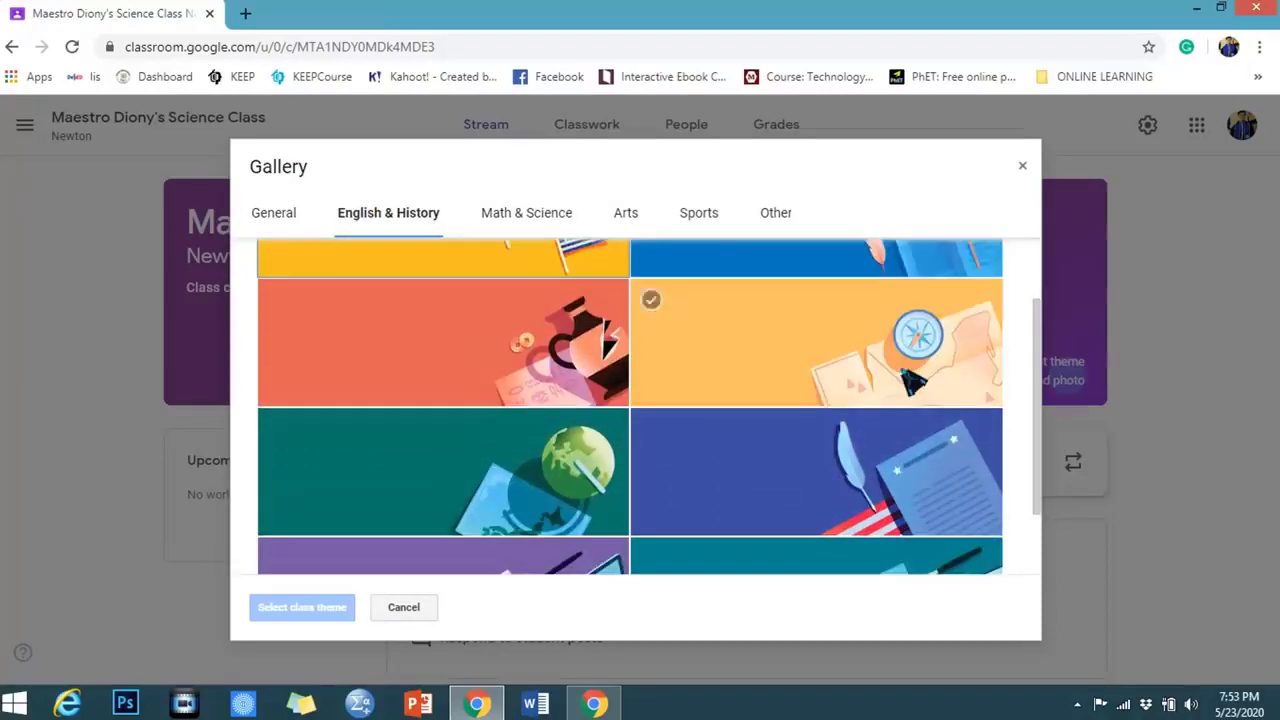
{"action": "scroll", "coordinate": [912, 382], "scroll_direction": "down", "scroll_amount": 1}
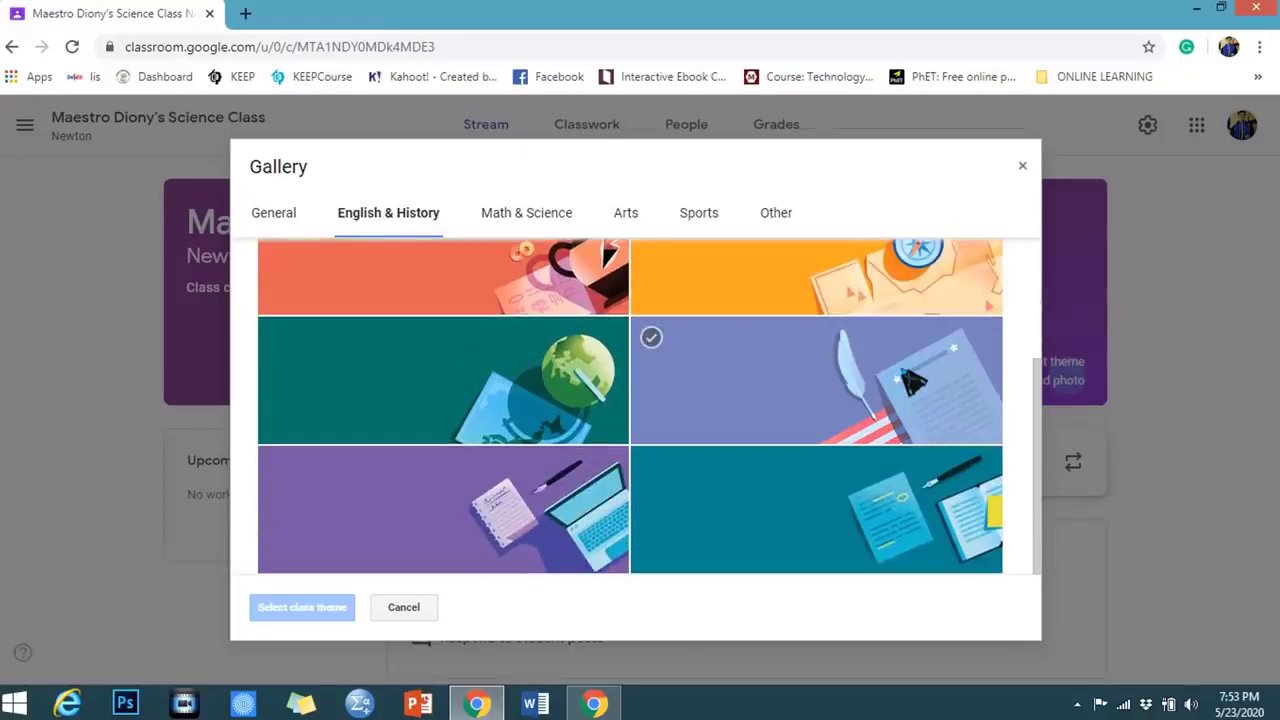
{"action": "scroll", "coordinate": [912, 382], "scroll_direction": "up", "scroll_amount": 2}
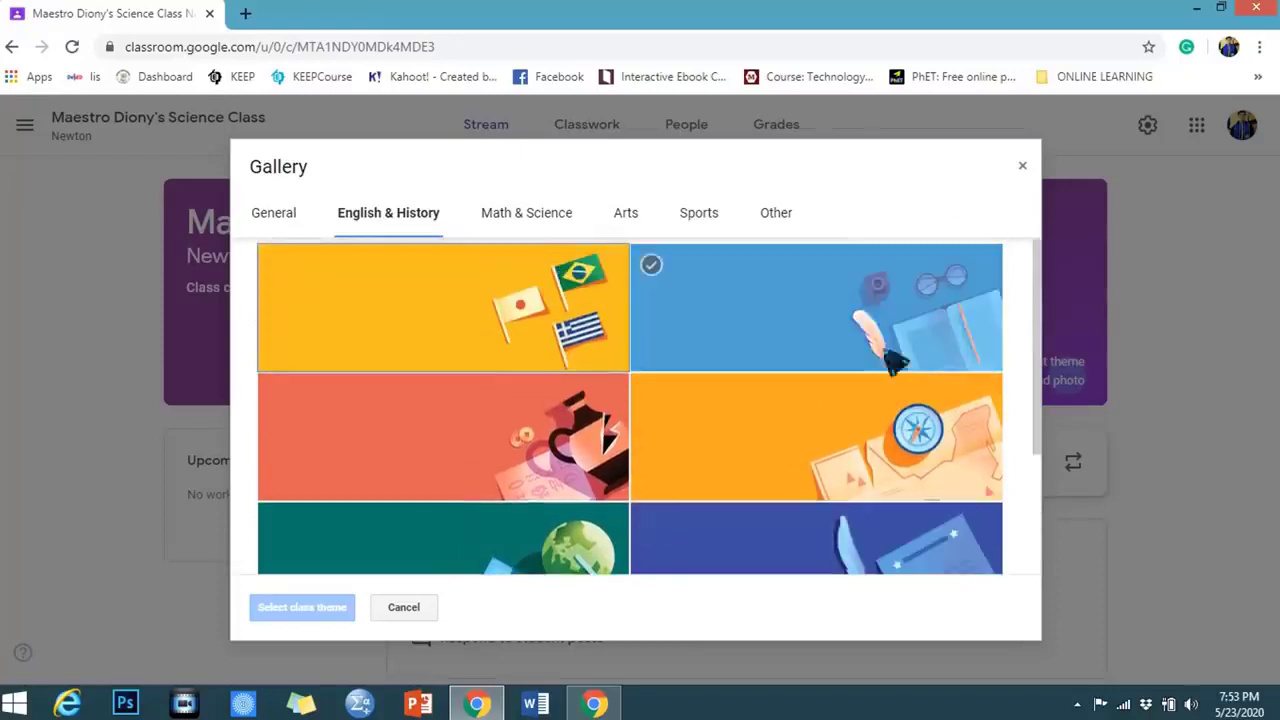
{"action": "left_click", "coordinate": [560, 229]}
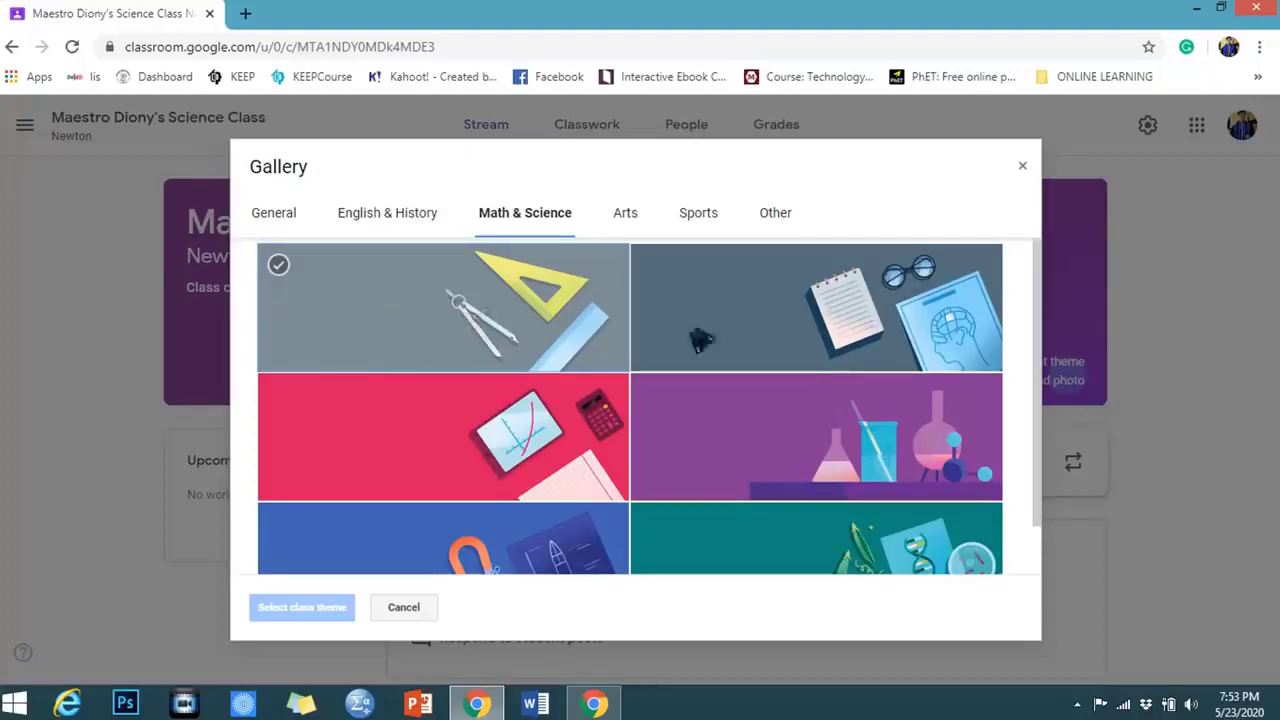
{"action": "scroll", "coordinate": [868, 490], "scroll_direction": "down", "scroll_amount": 1}
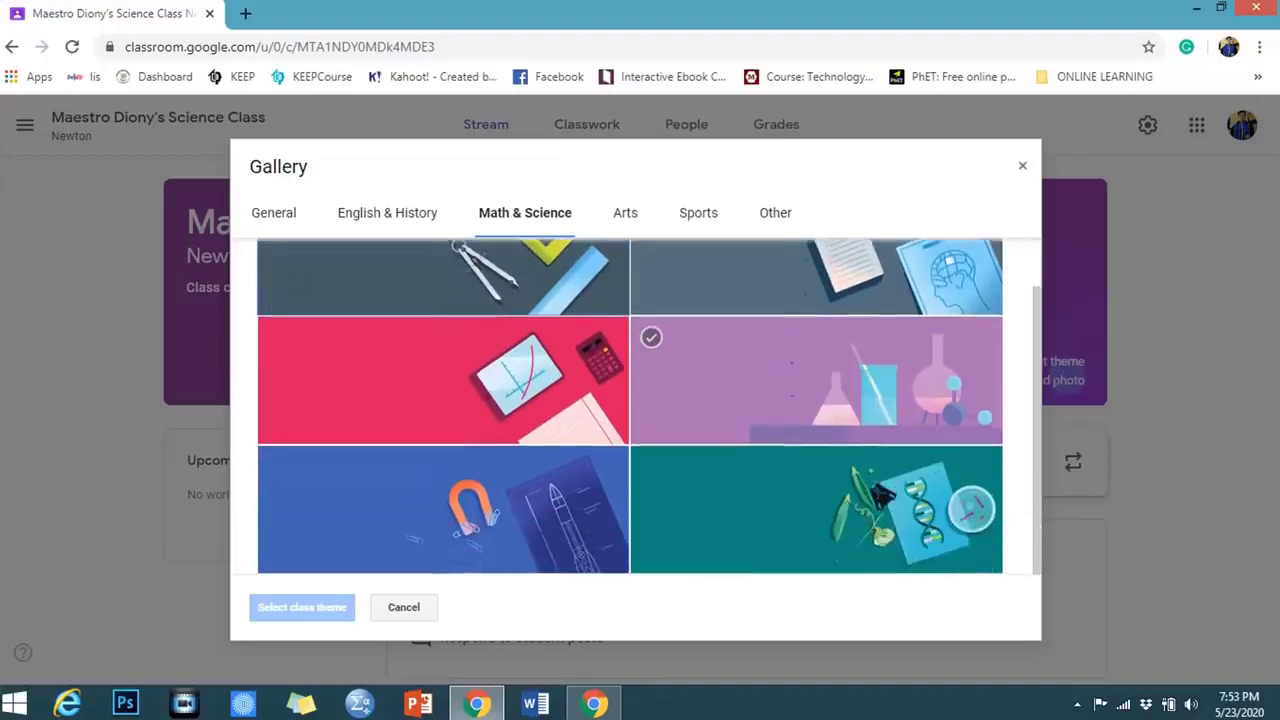
{"action": "left_click", "coordinate": [628, 218]}
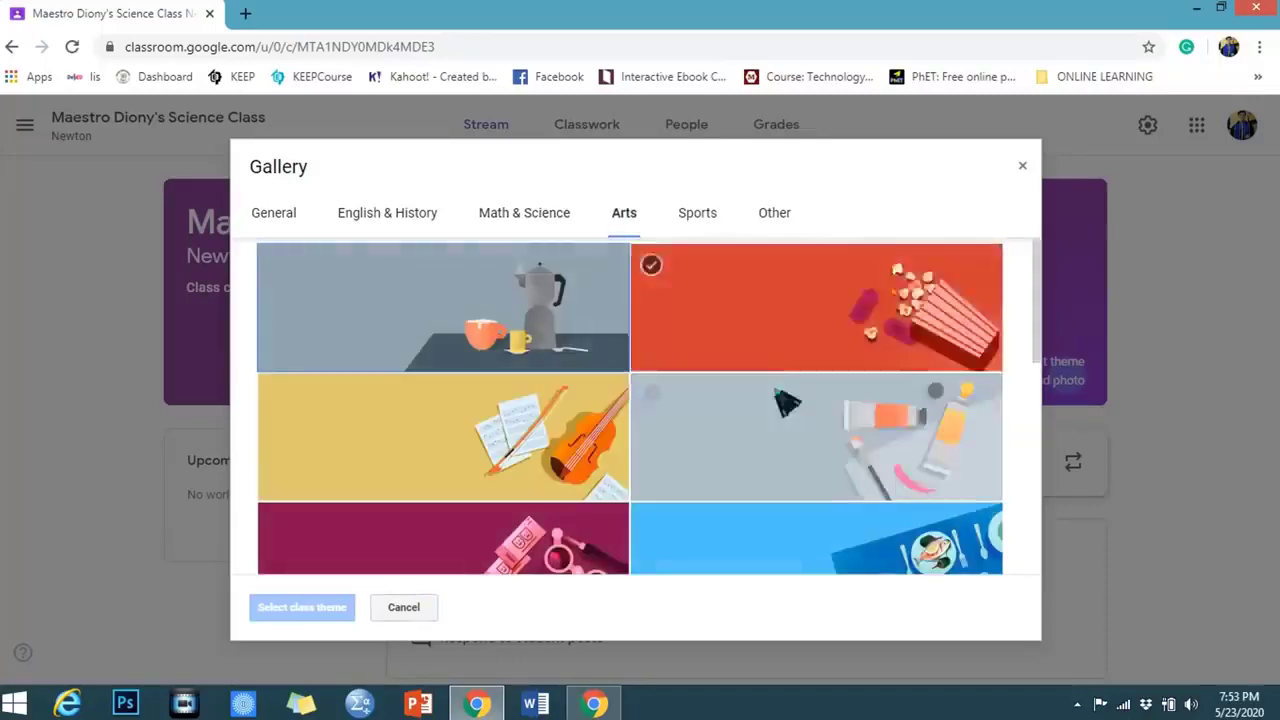
{"action": "scroll", "coordinate": [806, 374], "scroll_direction": "down", "scroll_amount": 5}
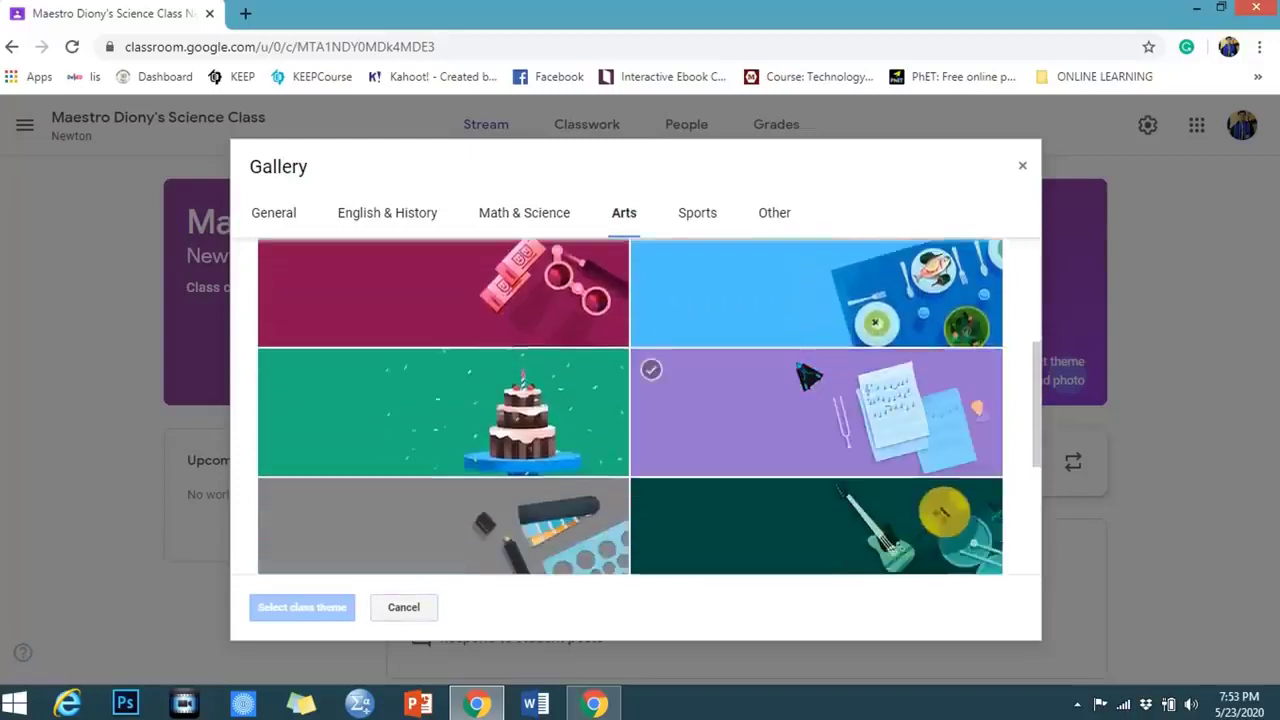
{"action": "scroll", "coordinate": [806, 378], "scroll_direction": "down", "scroll_amount": 2}
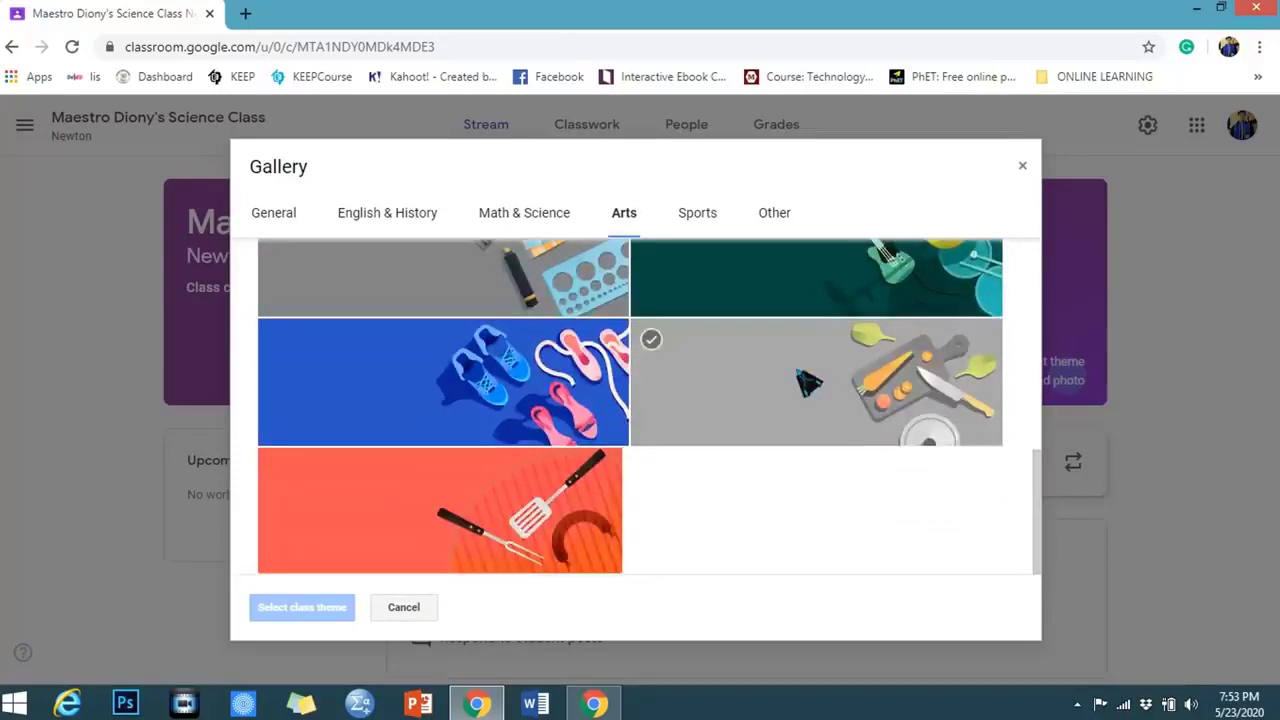
{"action": "scroll", "coordinate": [808, 381], "scroll_direction": "up", "scroll_amount": 5}
{"action": "left_click", "coordinate": [712, 226]}
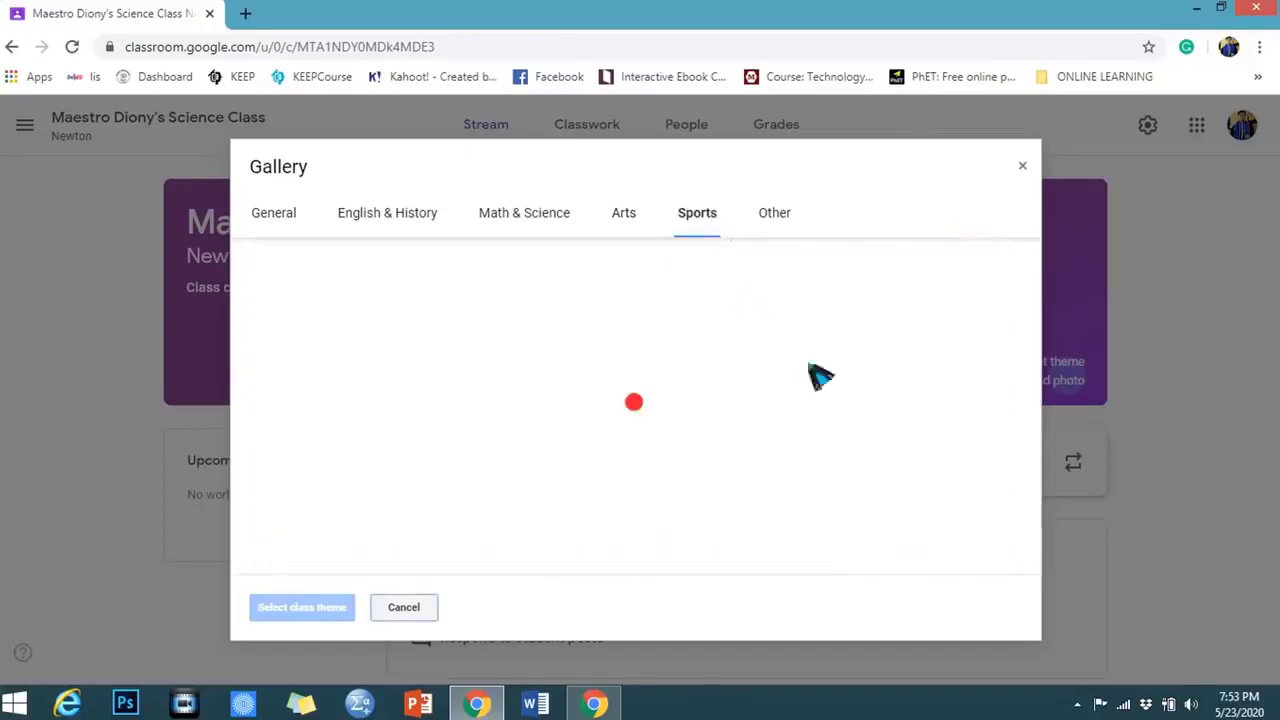
{"action": "scroll", "coordinate": [868, 430], "scroll_direction": "down", "scroll_amount": 5}
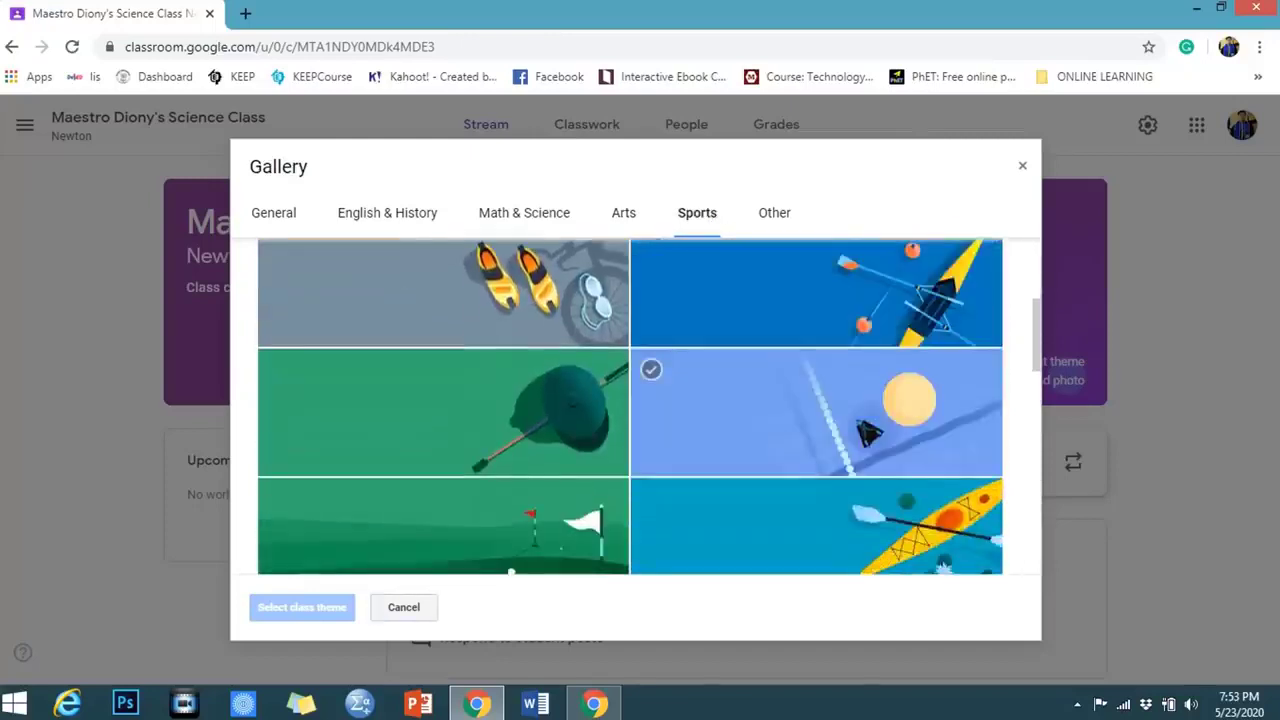
{"action": "scroll", "coordinate": [868, 440], "scroll_direction": "down", "scroll_amount": 5}
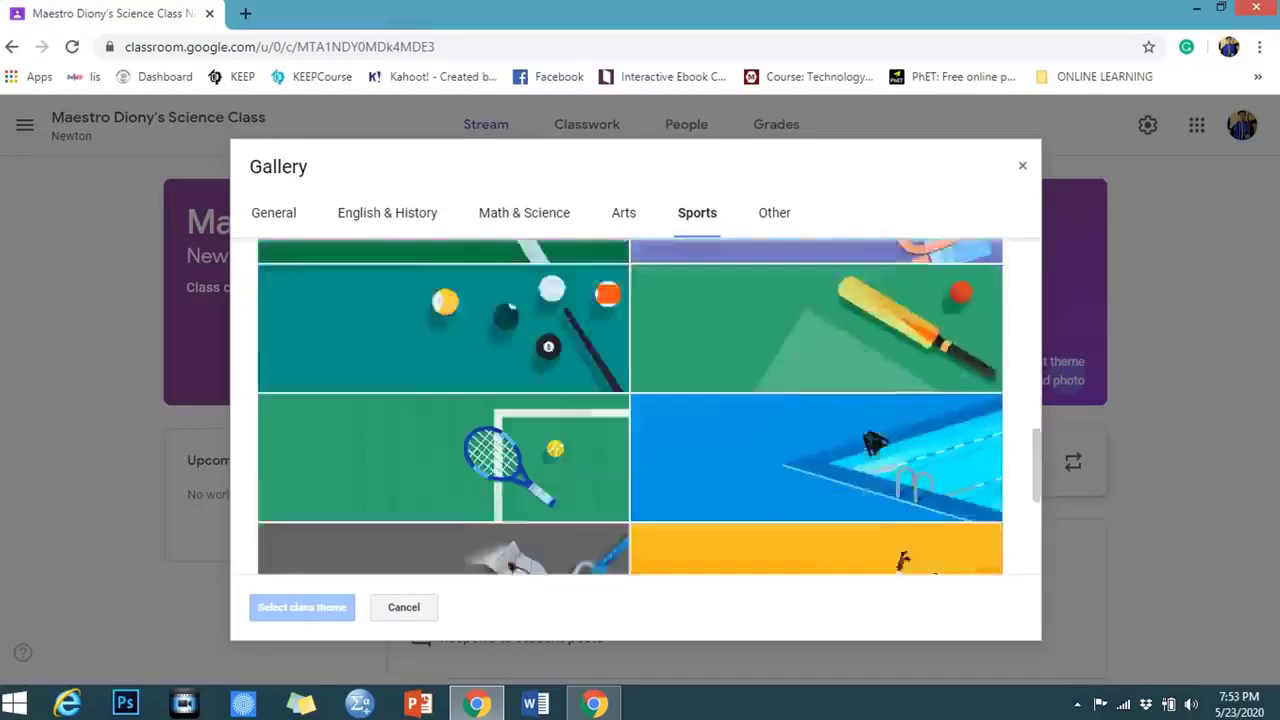
{"action": "scroll", "coordinate": [868, 440], "scroll_direction": "down", "scroll_amount": 2}
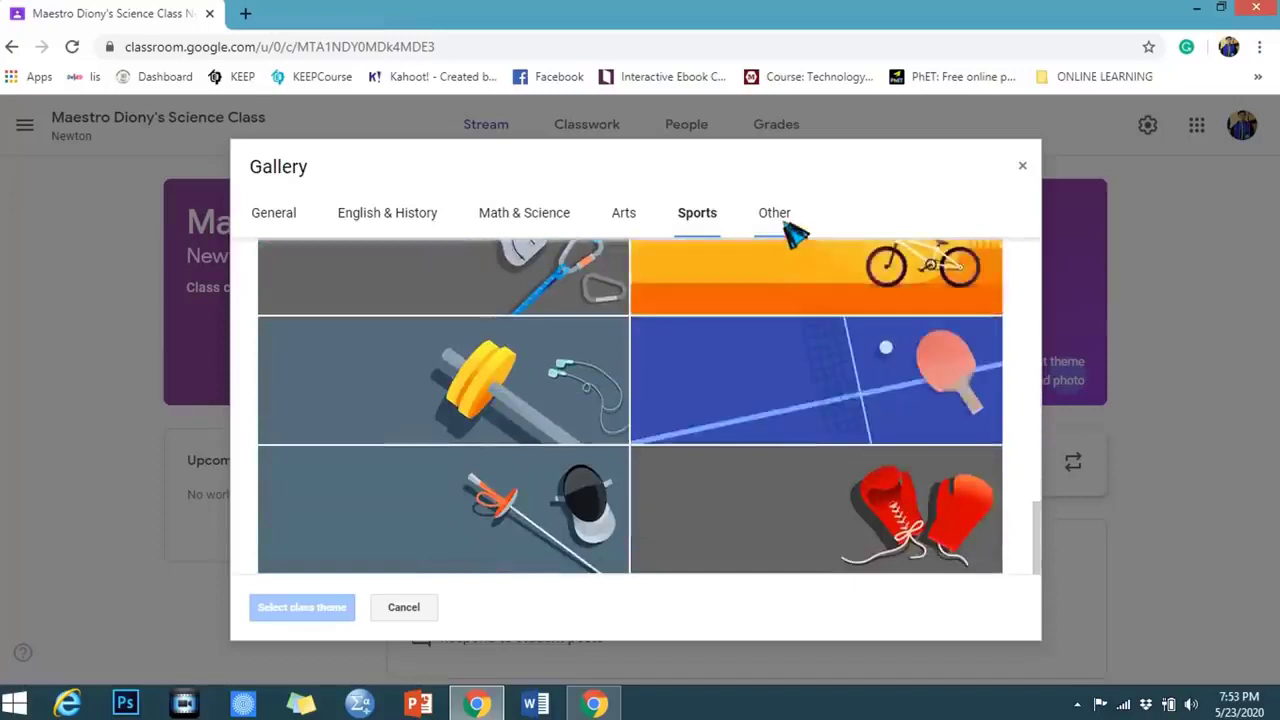
{"action": "left_click", "coordinate": [792, 230]}
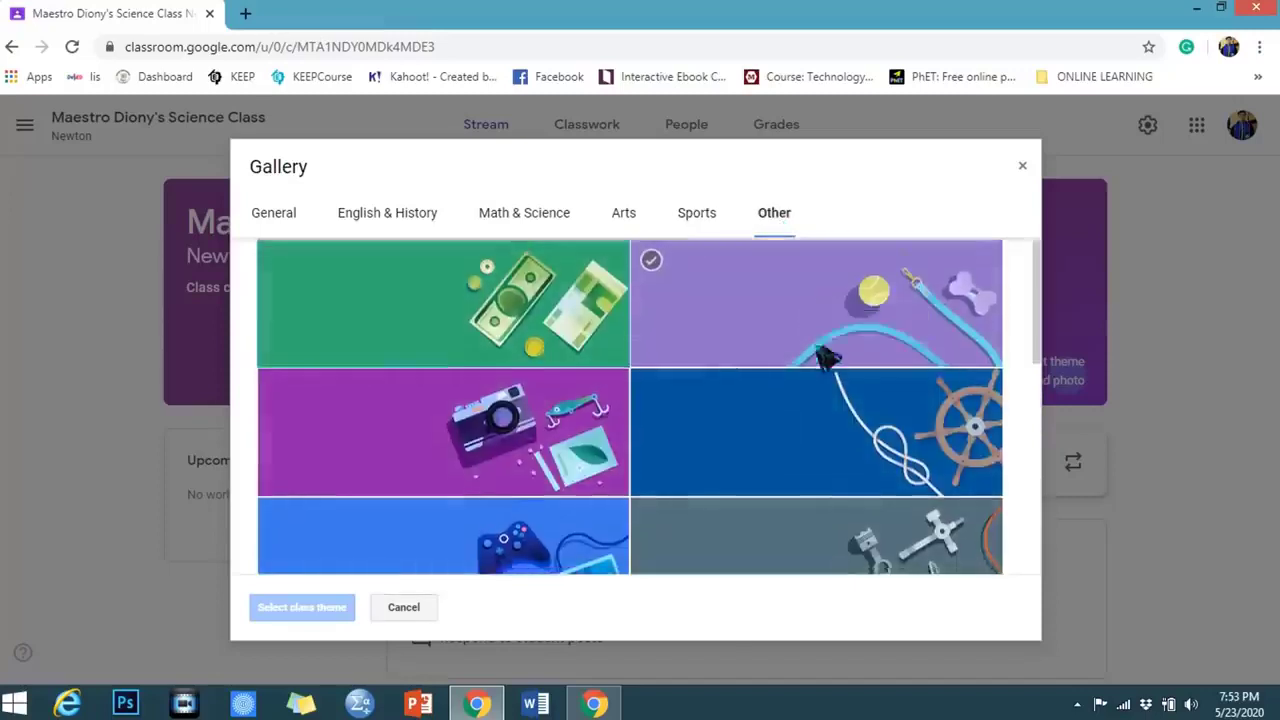
{"action": "scroll", "coordinate": [826, 360], "scroll_direction": "down", "scroll_amount": 2}
{"action": "scroll", "coordinate": [830, 368], "scroll_direction": "down", "scroll_amount": 4}
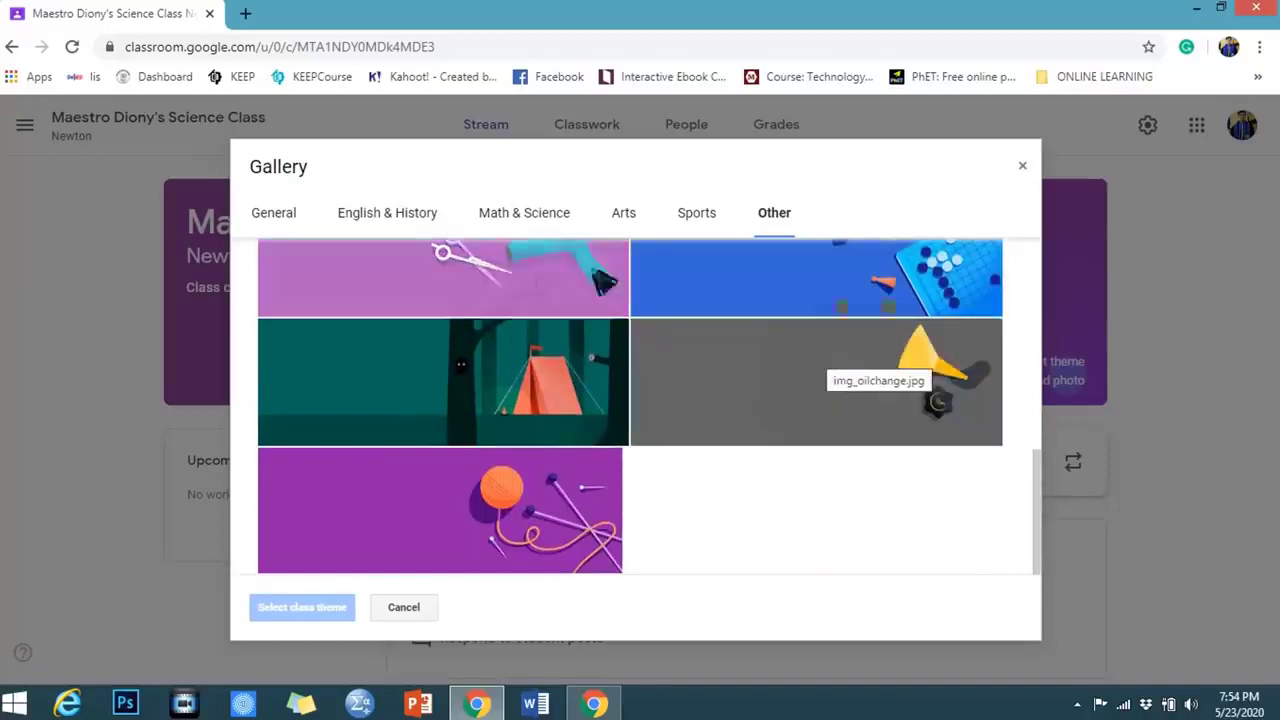
Pick the Biology image under Math & Science and apply it as the class theme
{"action": "left_click", "coordinate": [545, 224]}
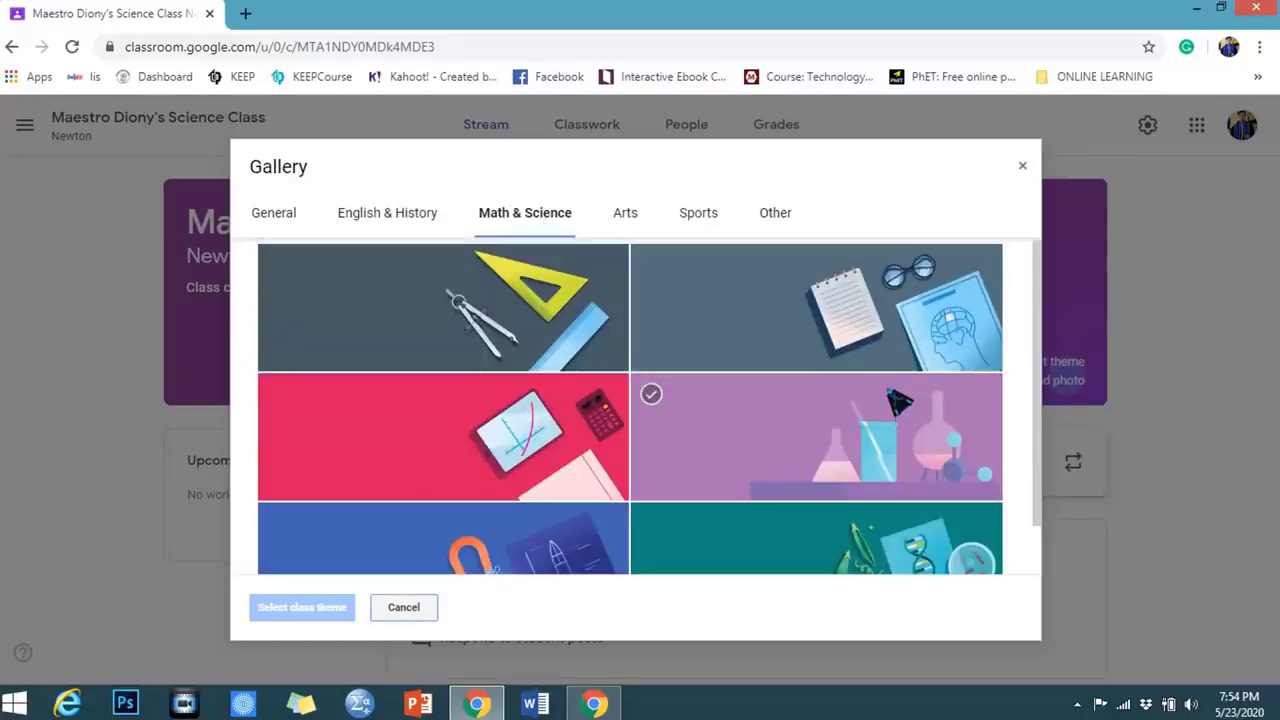
{"action": "scroll", "coordinate": [775, 410], "scroll_direction": "down", "scroll_amount": 1}
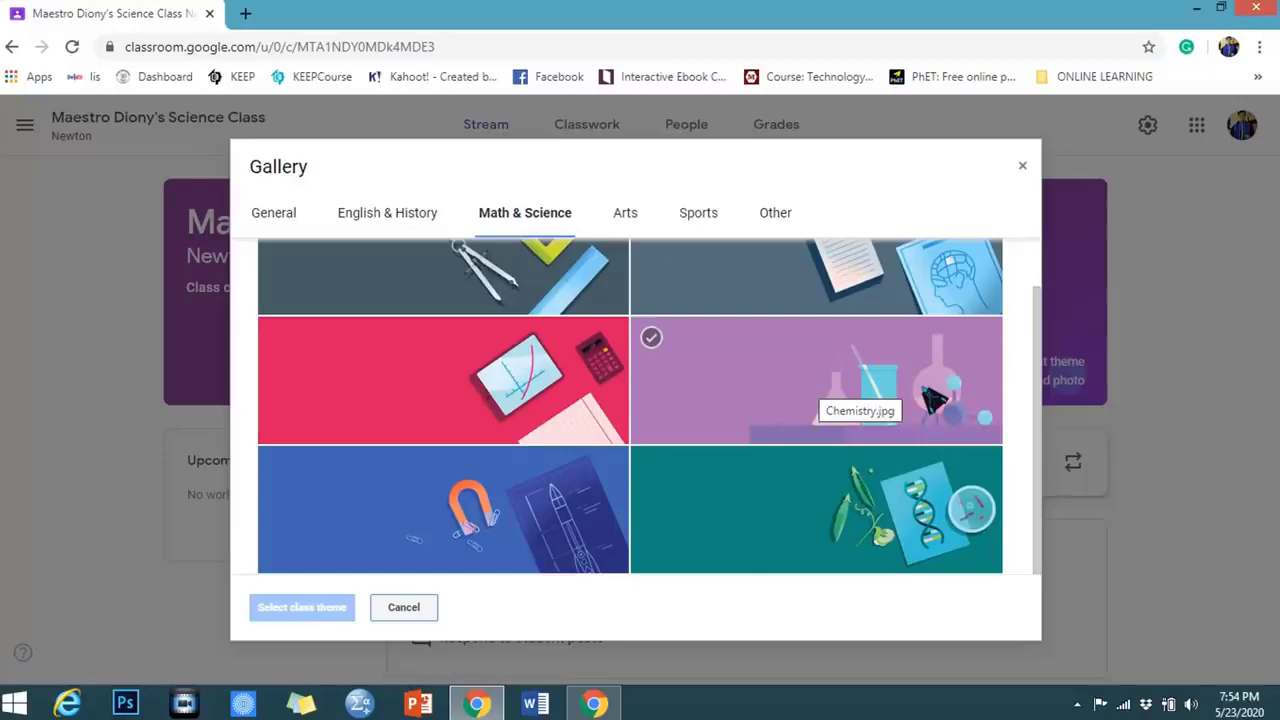
{"action": "left_click", "coordinate": [890, 497]}
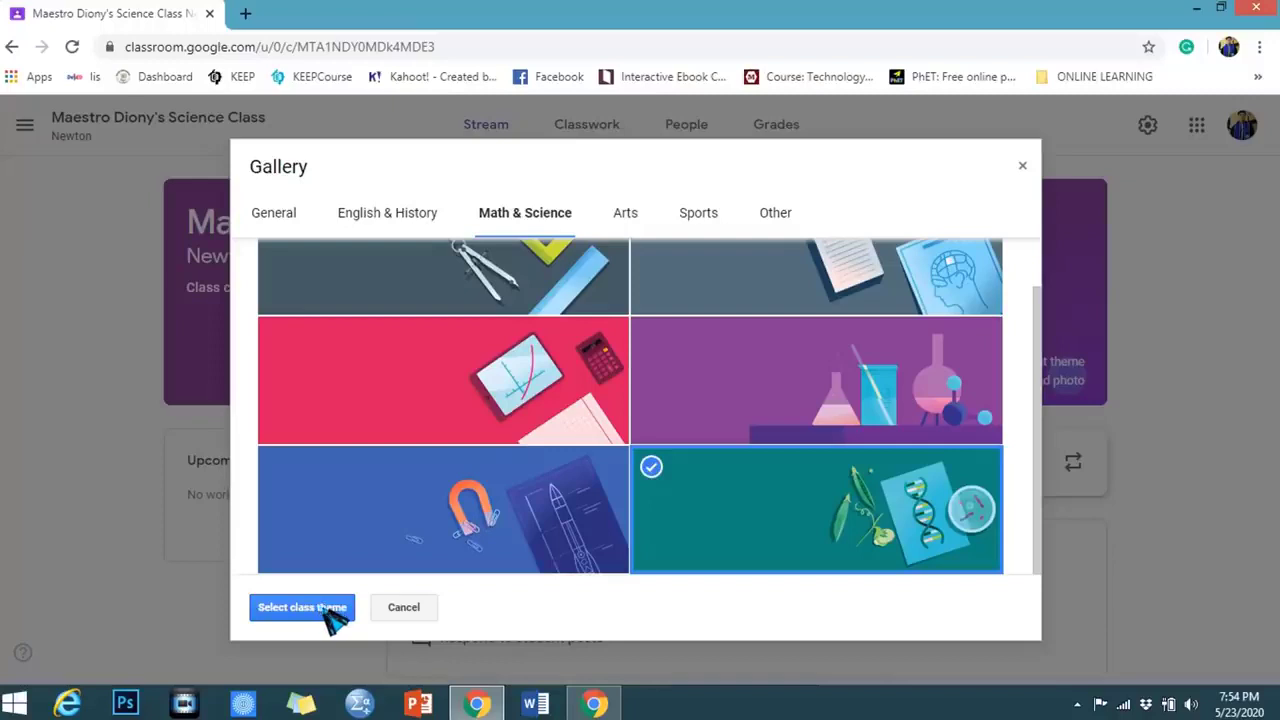
{"action": "left_click", "coordinate": [333, 620]}
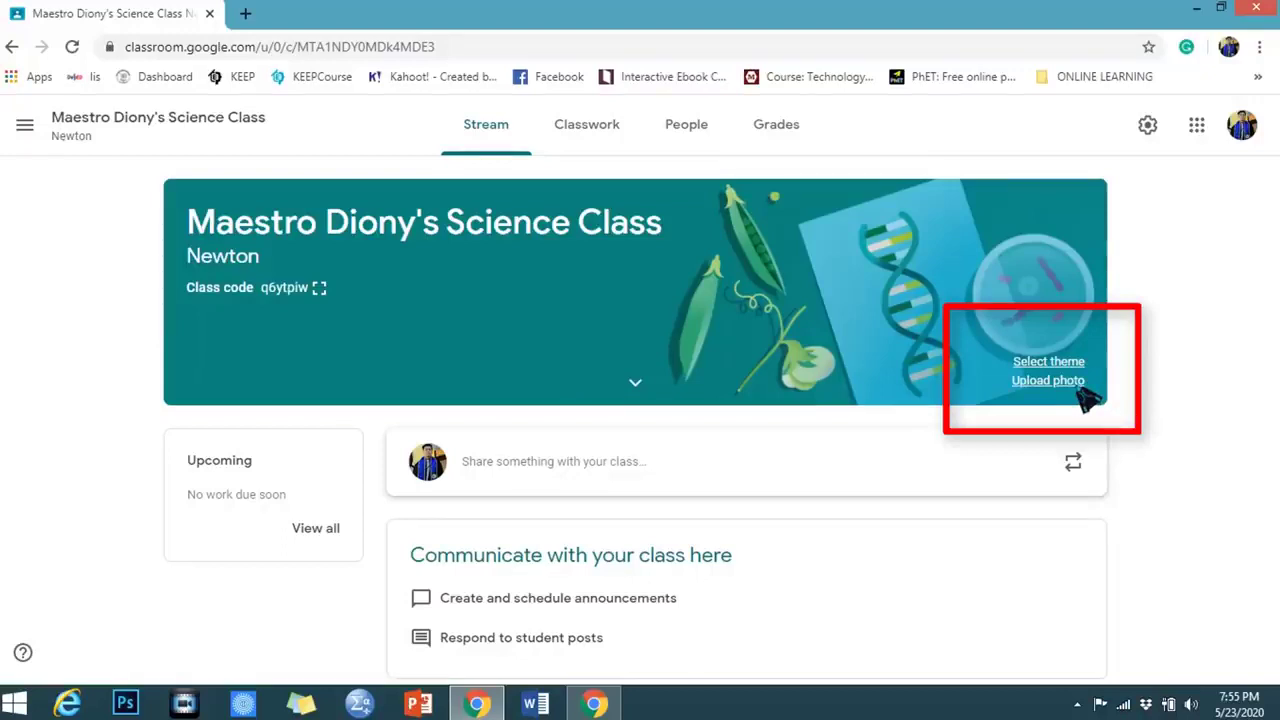
Open the dialog for uploading a custom class banner photo
{"action": "left_click", "coordinate": [1078, 388]}
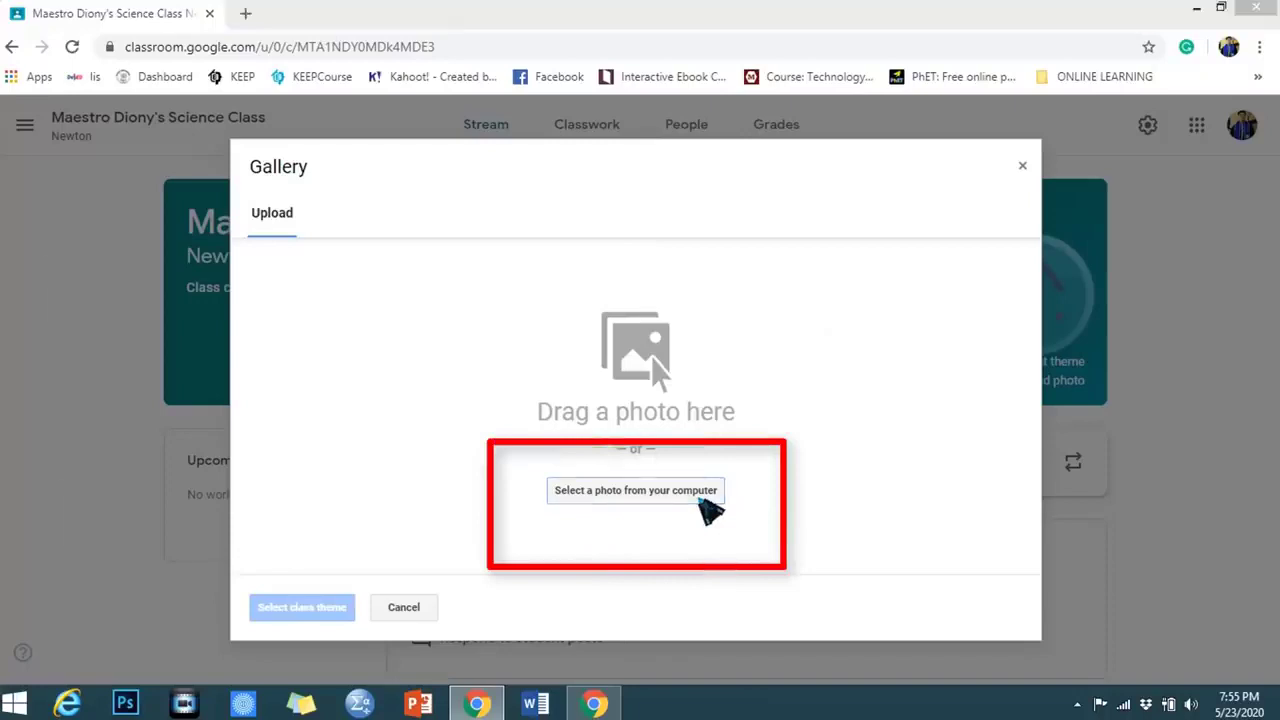
Upload image 21 from the e-book cover folder on the Desktop
{"action": "left_click", "coordinate": [703, 500]}
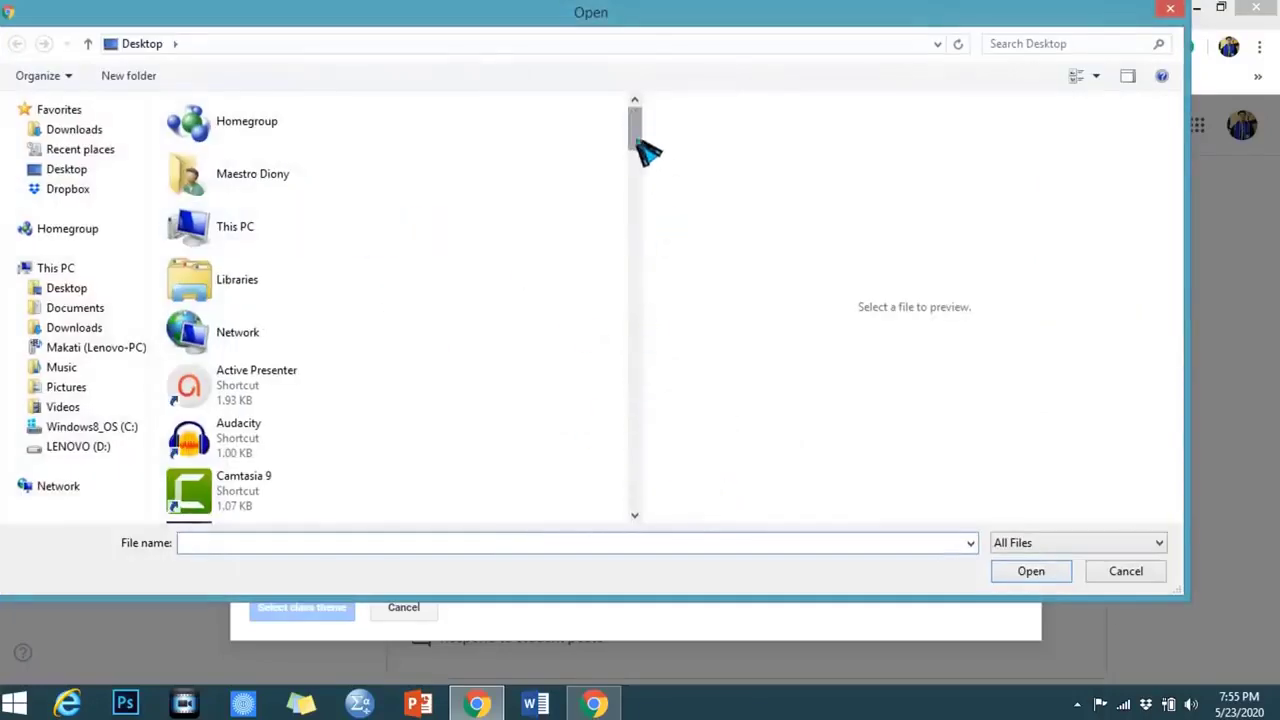
{"action": "scroll", "coordinate": [372, 455], "scroll_direction": "down", "scroll_amount": 3}
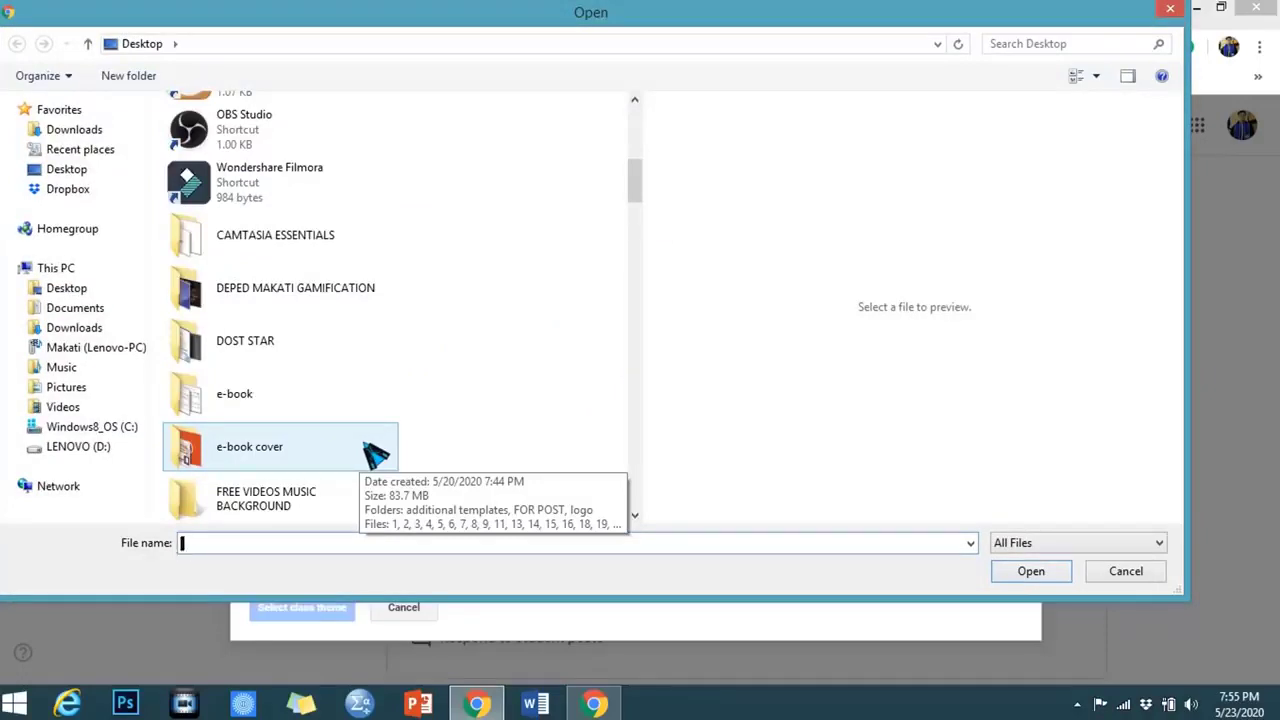
{"action": "left_click", "coordinate": [375, 455]}
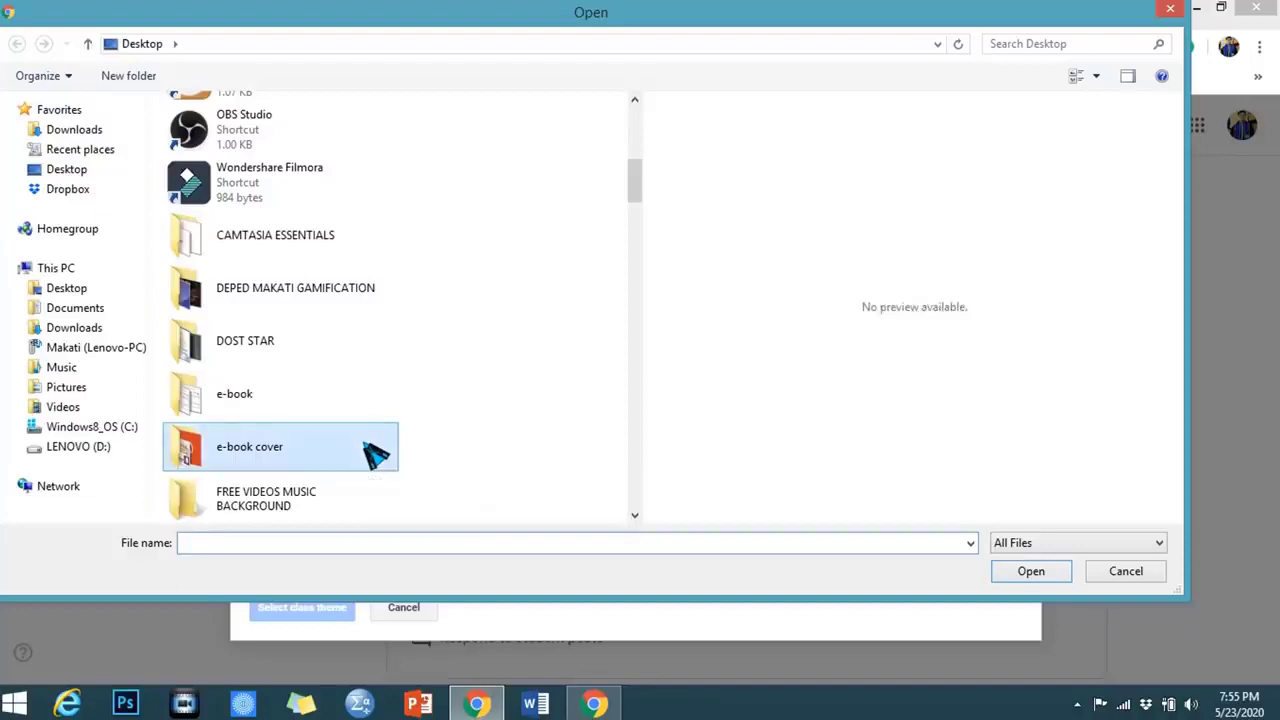
{"action": "double_click", "coordinate": [375, 455]}
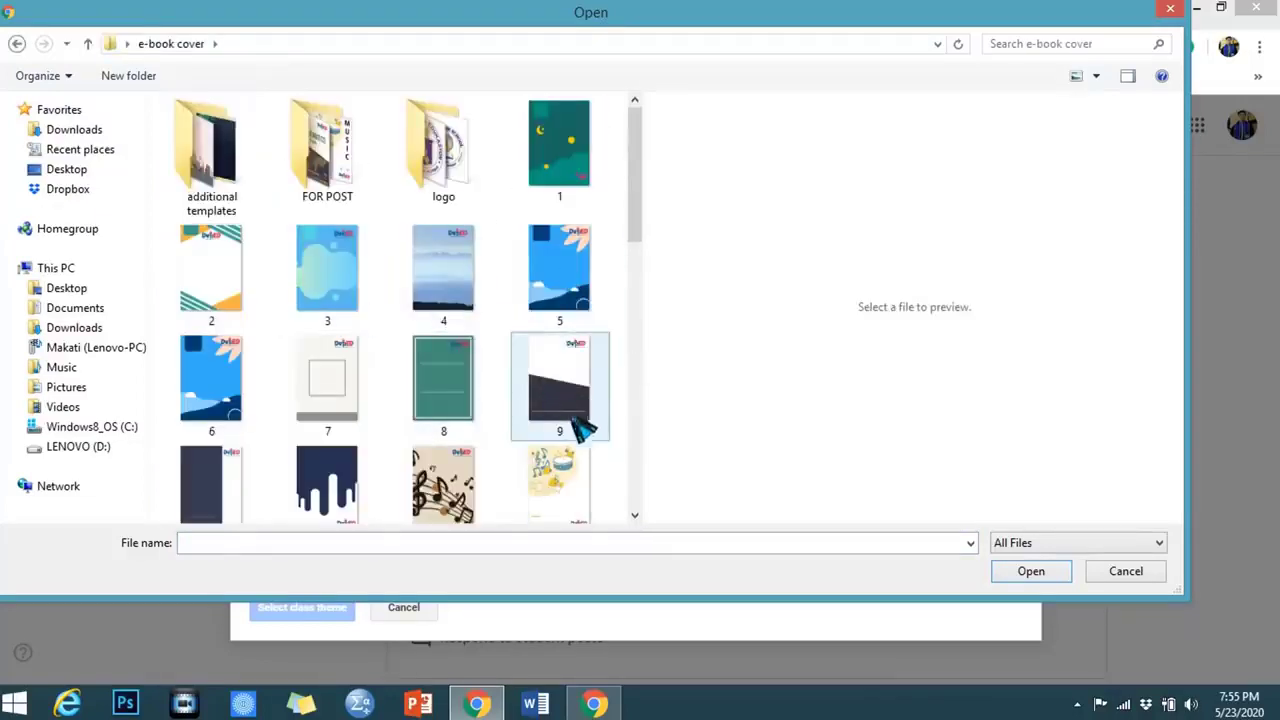
{"action": "scroll", "coordinate": [566, 409], "scroll_direction": "down", "scroll_amount": 10}
{"action": "scroll", "coordinate": [566, 409], "scroll_direction": "up", "scroll_amount": 5}
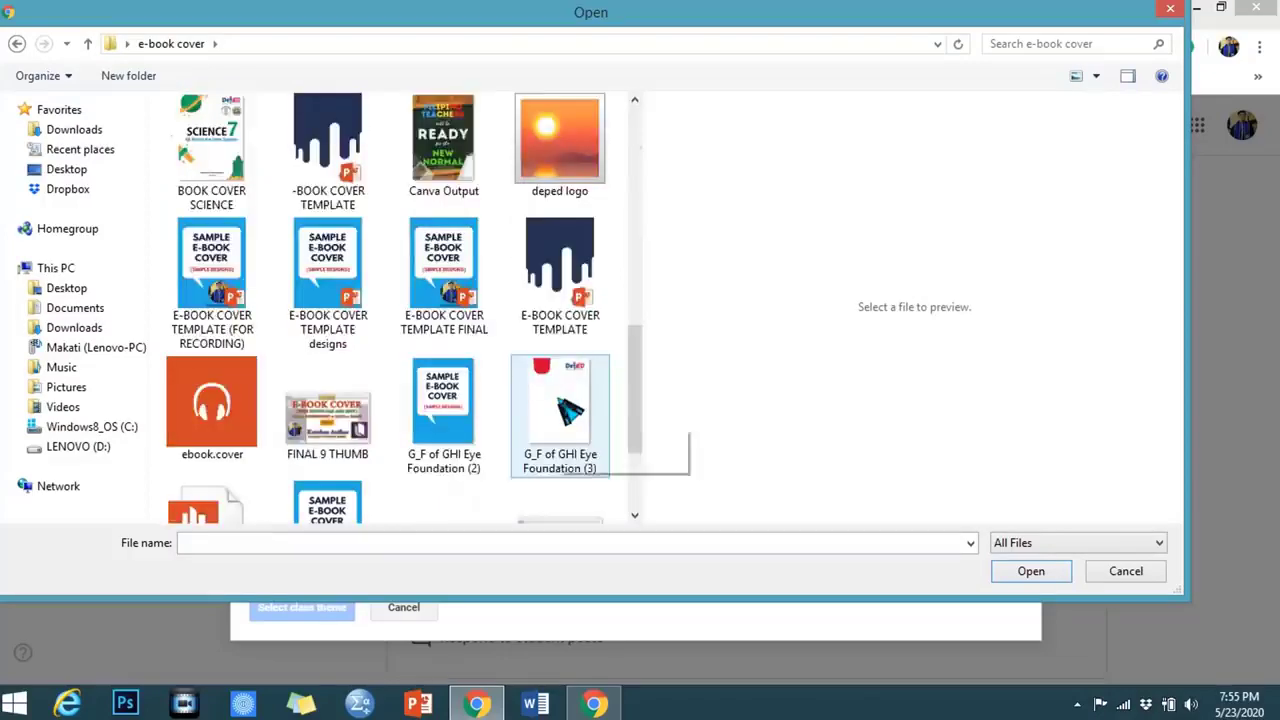
{"action": "scroll", "coordinate": [566, 409], "scroll_direction": "up", "scroll_amount": 5}
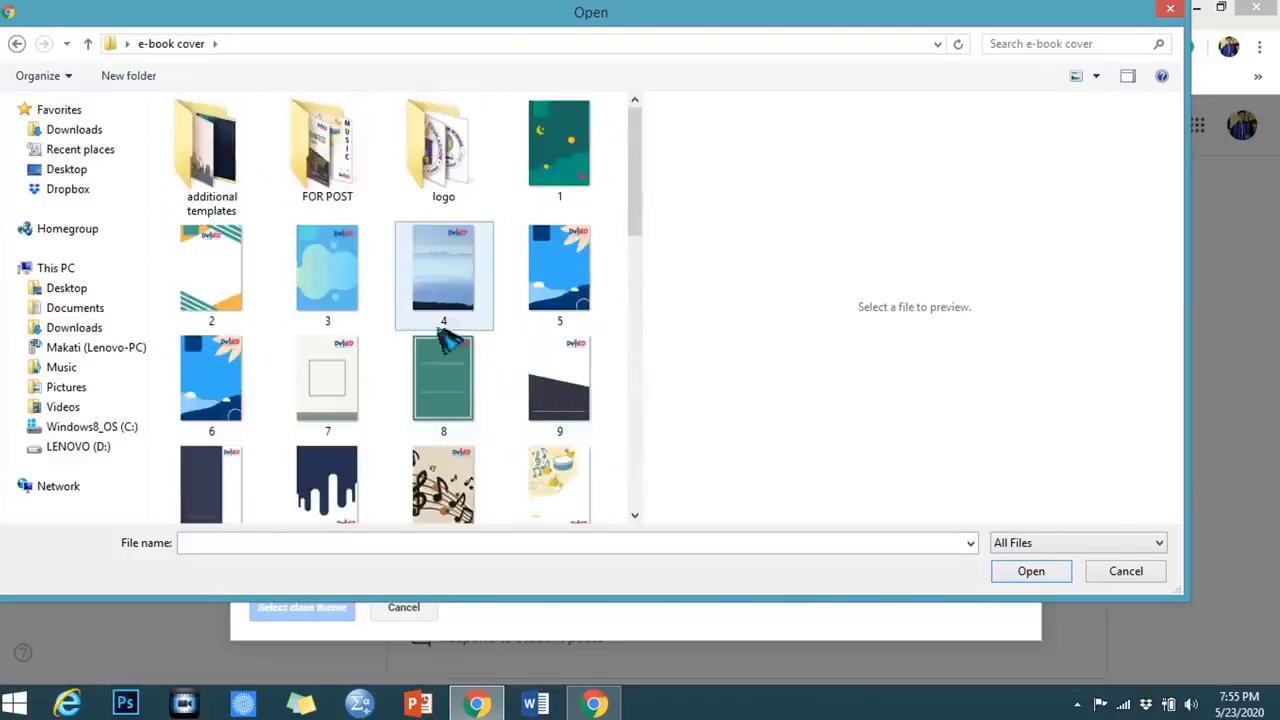
{"action": "scroll", "coordinate": [586, 371], "scroll_direction": "down", "scroll_amount": 10}
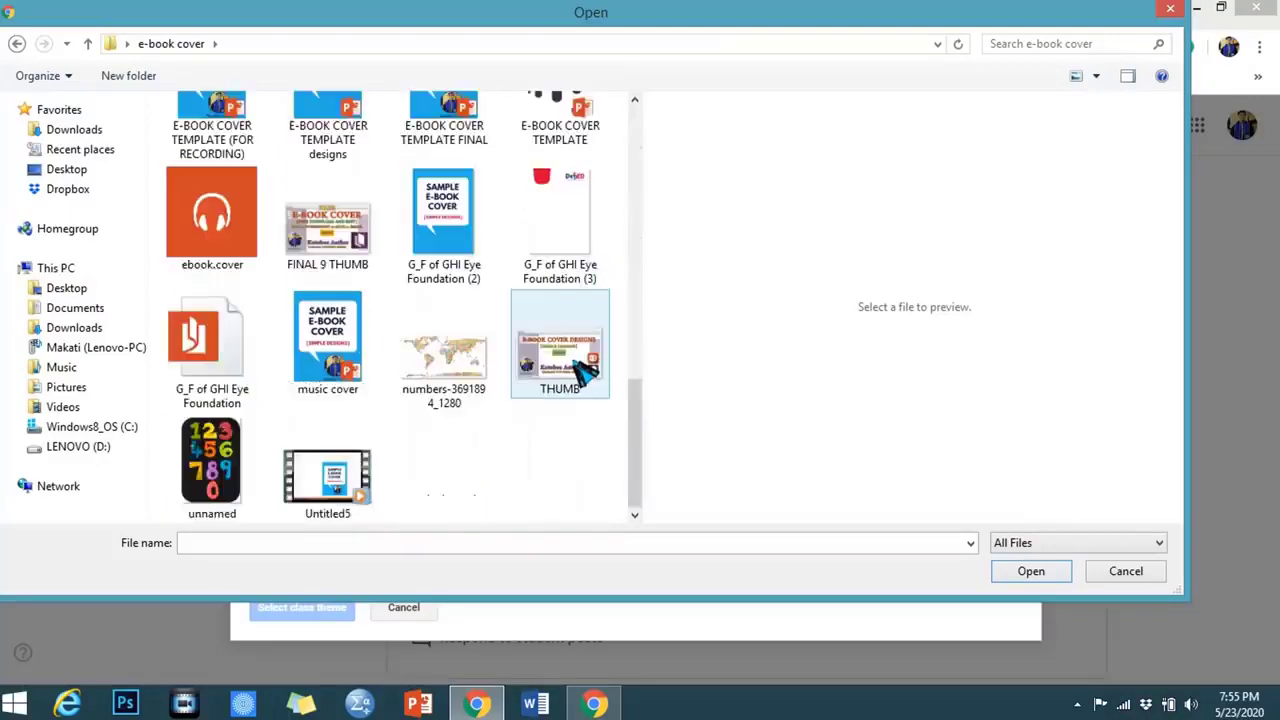
{"action": "scroll", "coordinate": [578, 362], "scroll_direction": "up", "scroll_amount": 4}
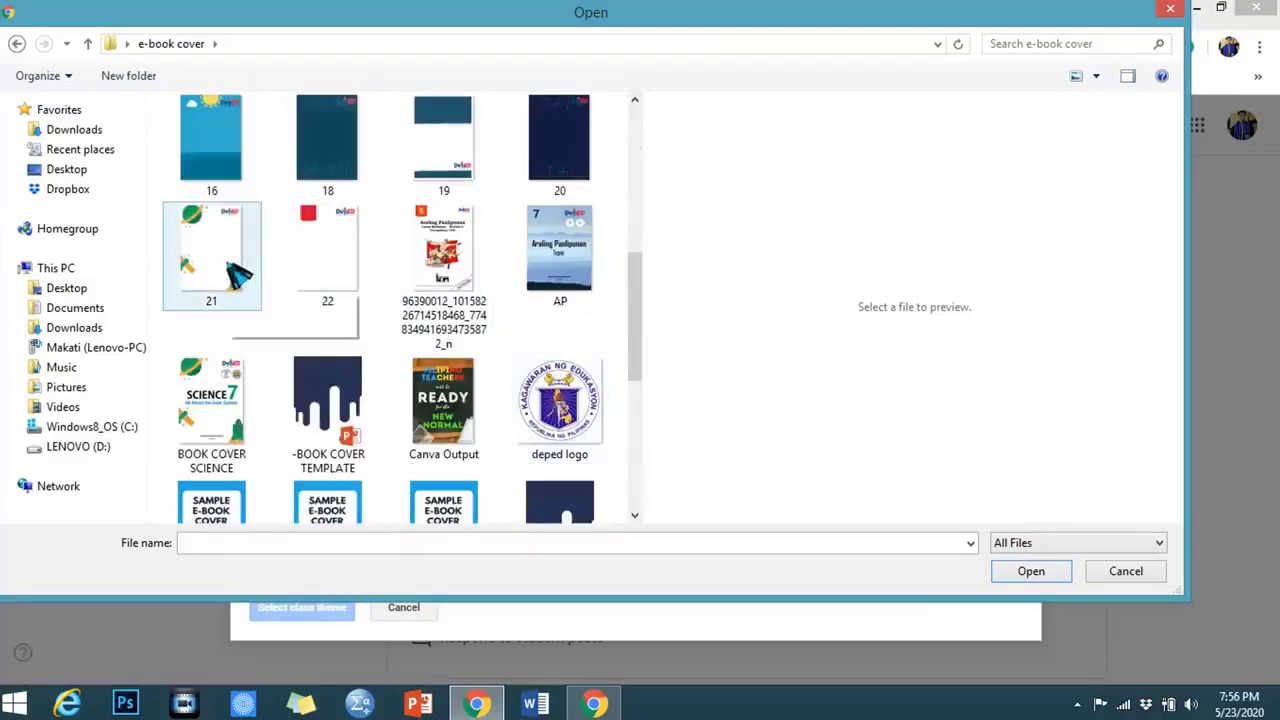
{"action": "left_click", "coordinate": [238, 275]}
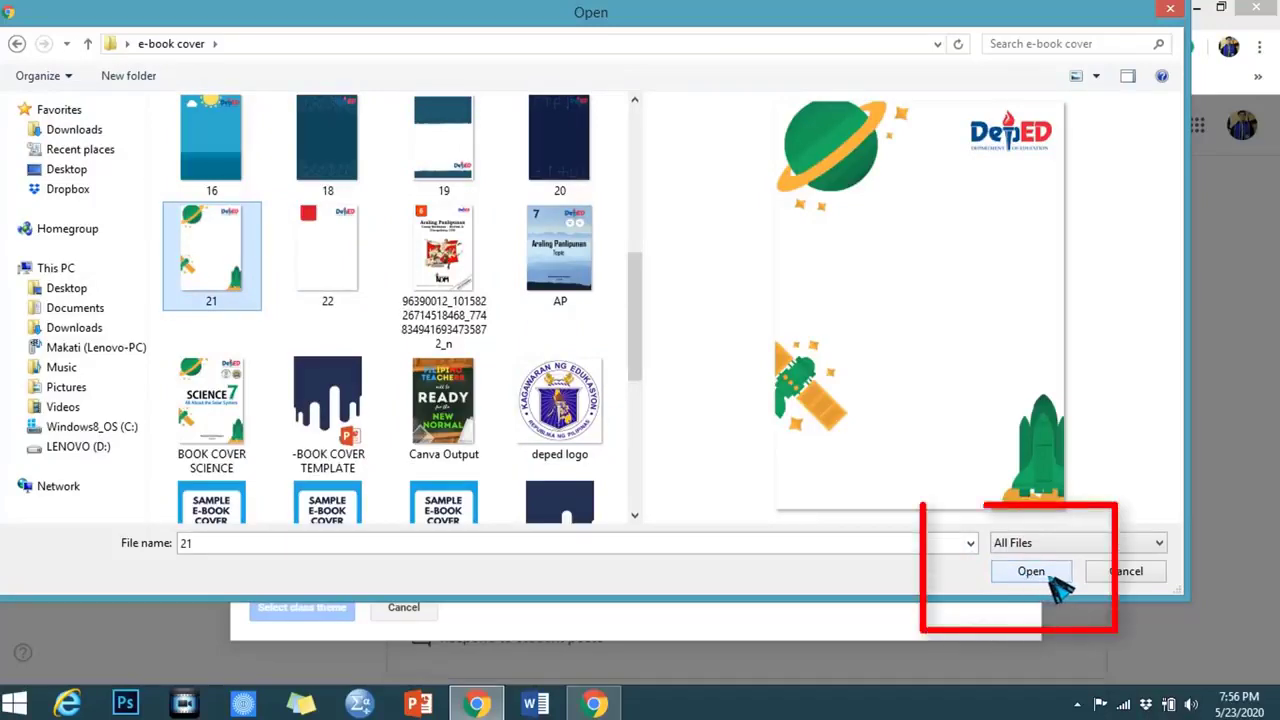
{"action": "left_click", "coordinate": [1057, 588]}
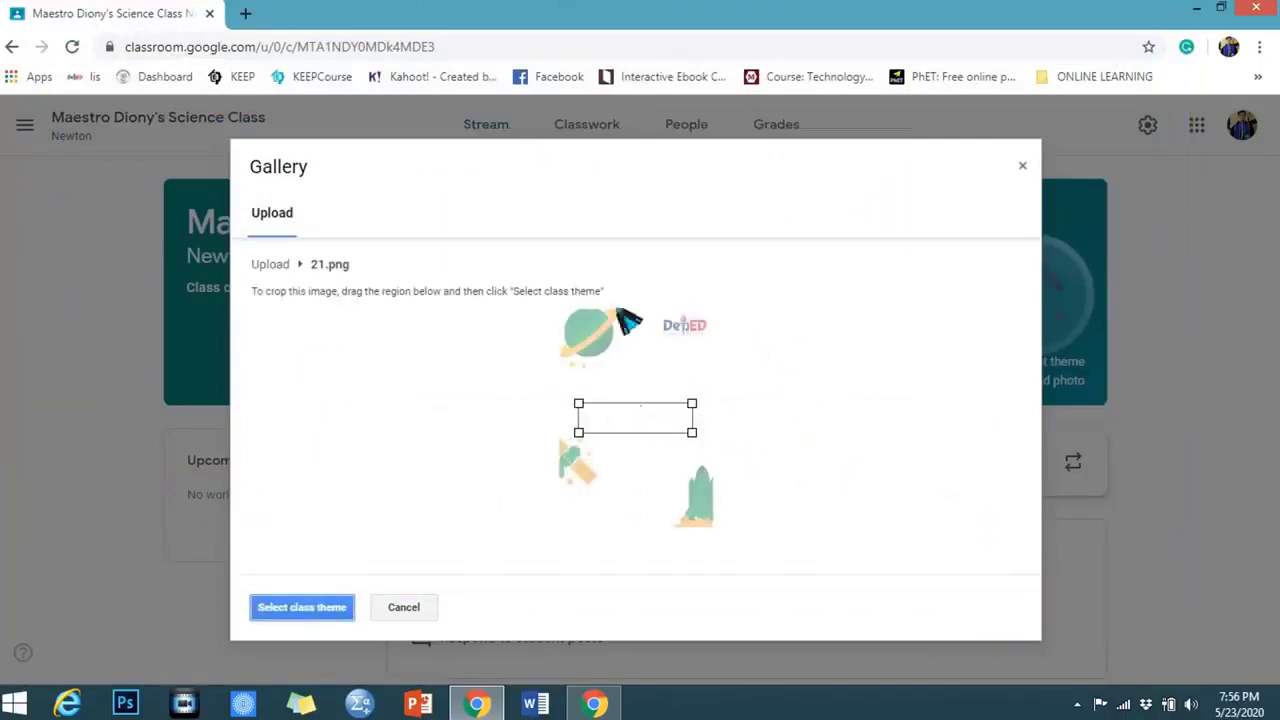
Crop 21.png around the rocket and satellite artwork and set it as the banner
{"action": "left_click_drag", "start_coordinate": [692, 432], "coordinate": [713, 437]}
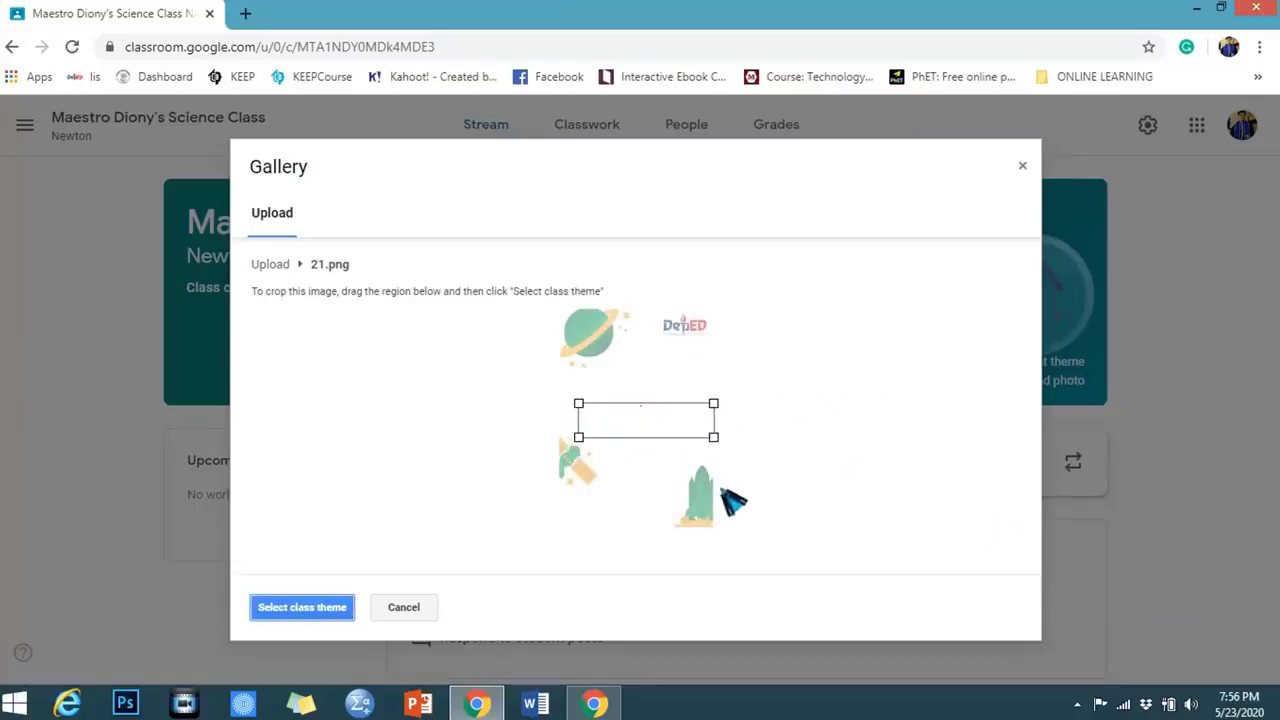
{"action": "left_click_drag", "start_coordinate": [580, 403], "coordinate": [559, 398]}
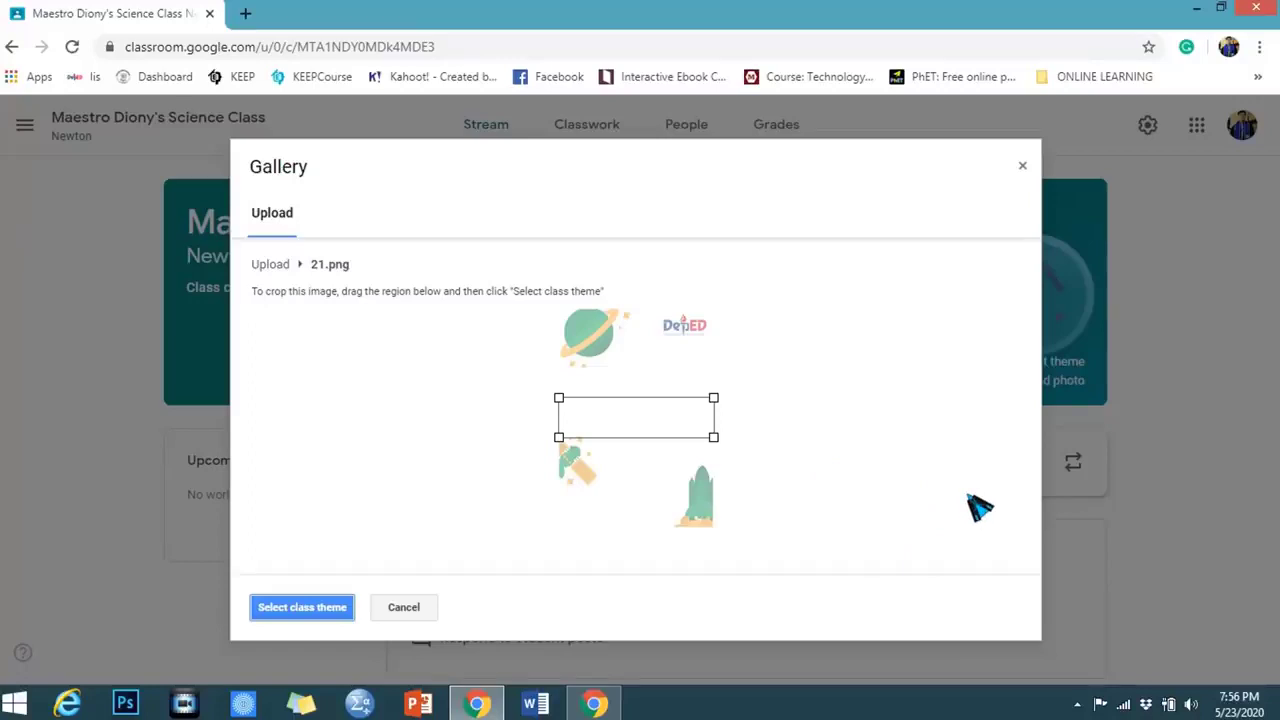
{"action": "mouse_move", "coordinate": [694, 425]}
{"action": "left_mouse_down"}
{"action": "mouse_move", "coordinate": [686, 331]}
{"action": "mouse_move", "coordinate": [684, 511]}
{"action": "mouse_move", "coordinate": [692, 492]}
{"action": "left_mouse_up"}
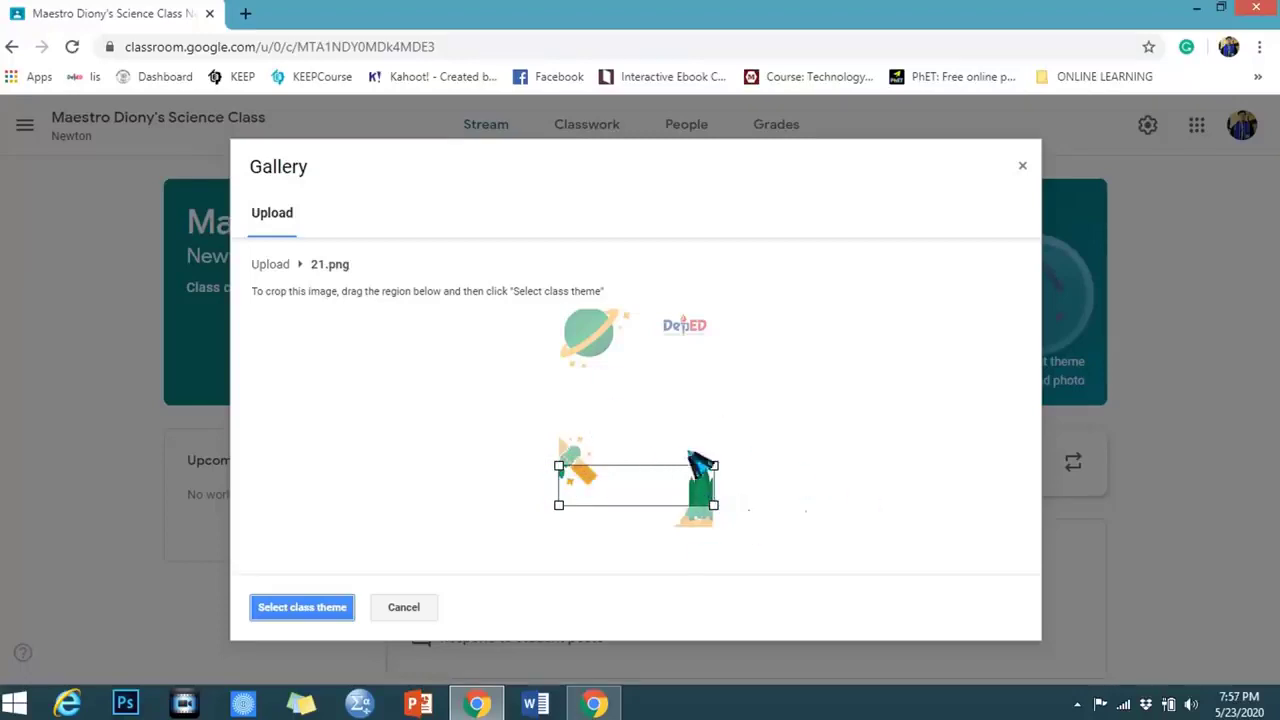
{"action": "left_click", "coordinate": [326, 612]}
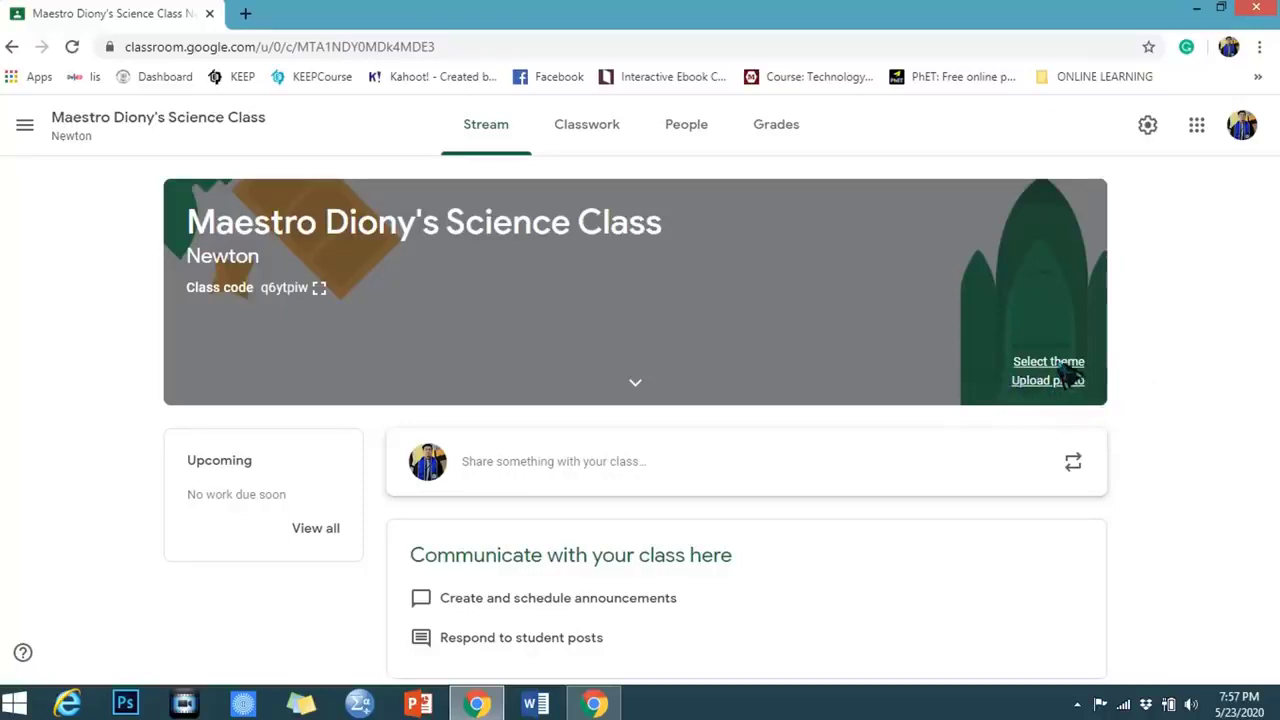
Pick the blue horseshoe-magnet and rocket tile in the Math & Science gallery and make it the class theme
{"action": "left_click", "coordinate": [1066, 366]}
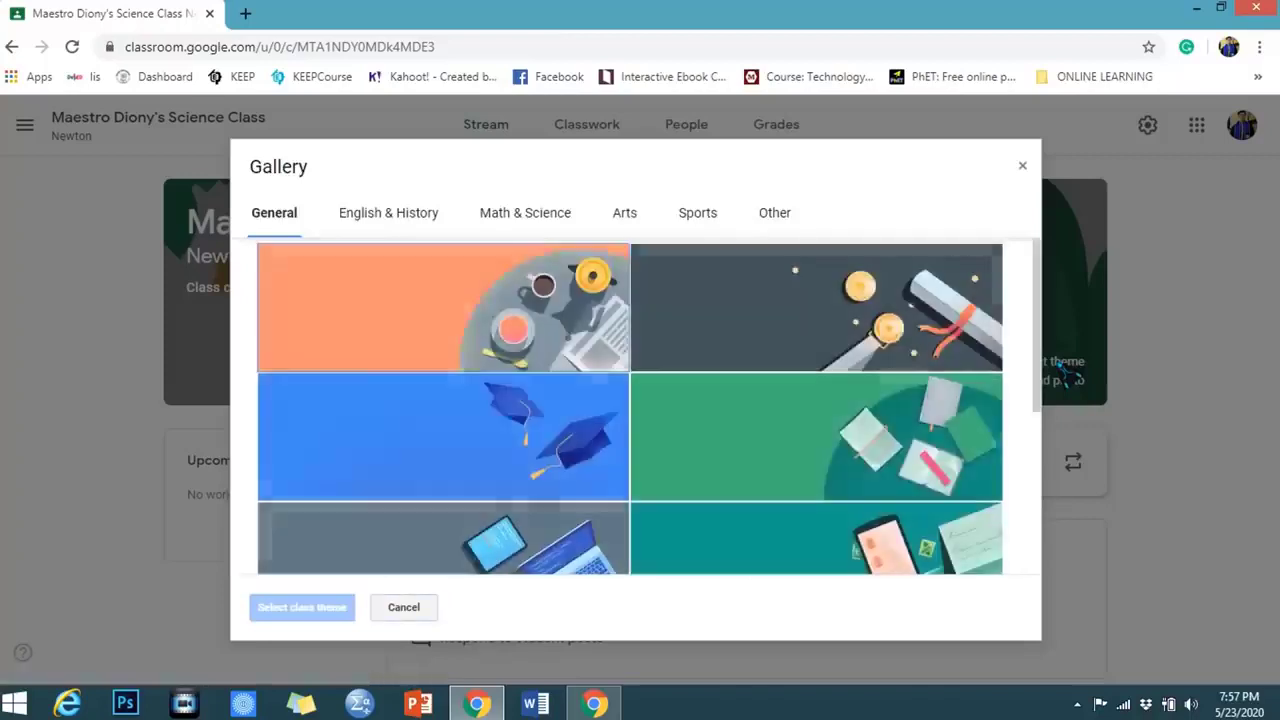
{"action": "scroll", "coordinate": [930, 440], "scroll_direction": "down", "scroll_amount": 3}
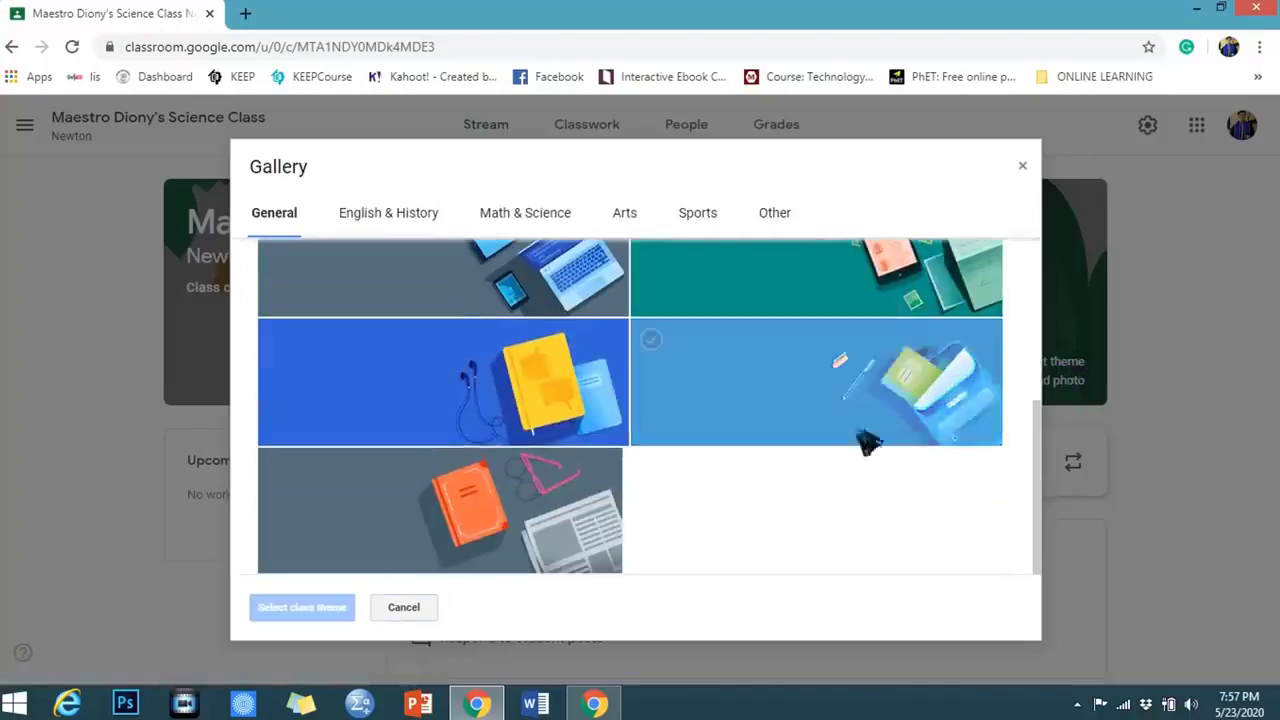
{"action": "scroll", "coordinate": [871, 452], "scroll_direction": "up", "scroll_amount": 3}
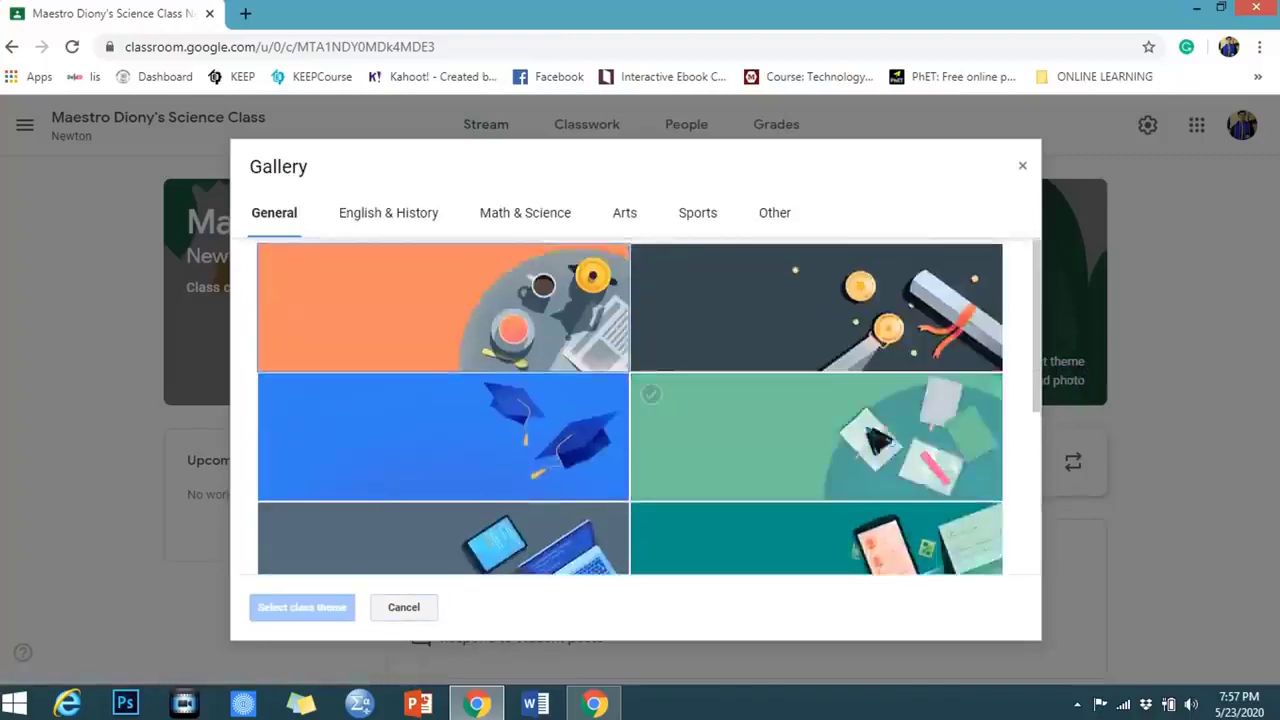
{"action": "left_click", "coordinate": [512, 222]}
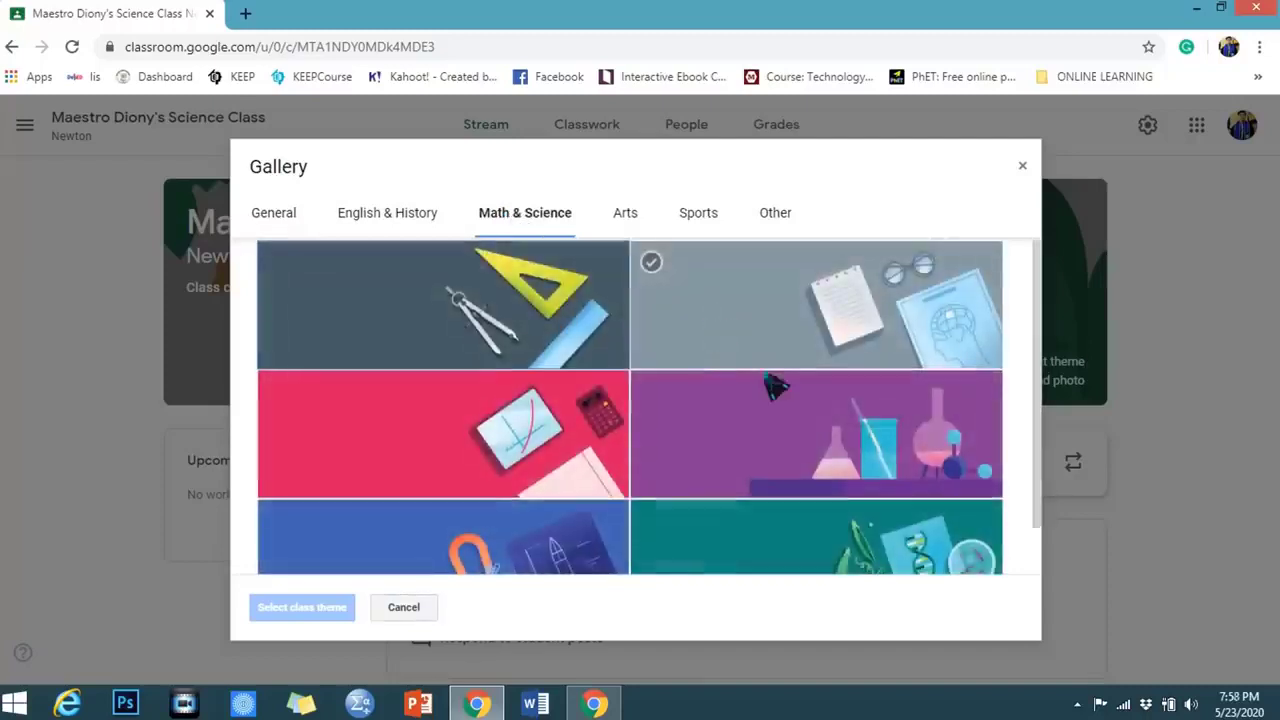
{"action": "scroll", "coordinate": [776, 387], "scroll_direction": "down", "scroll_amount": 1}
{"action": "left_click", "coordinate": [776, 532]}
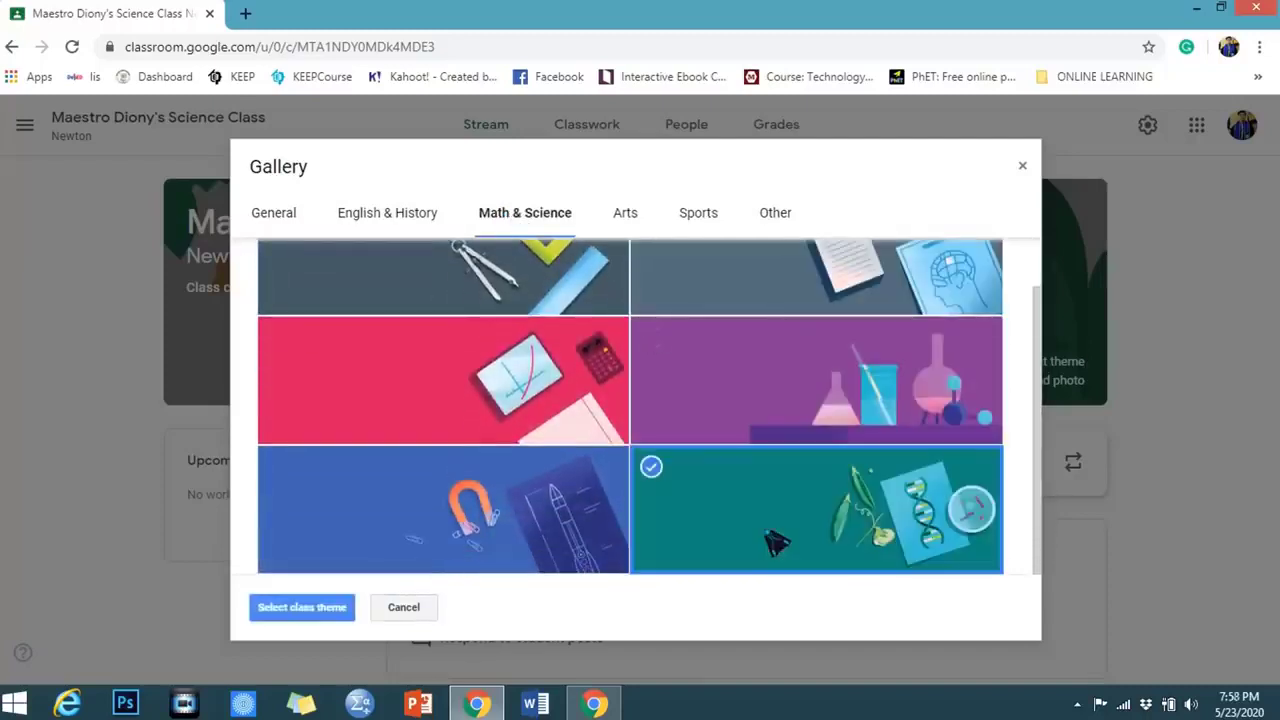
{"action": "left_click", "coordinate": [430, 490]}
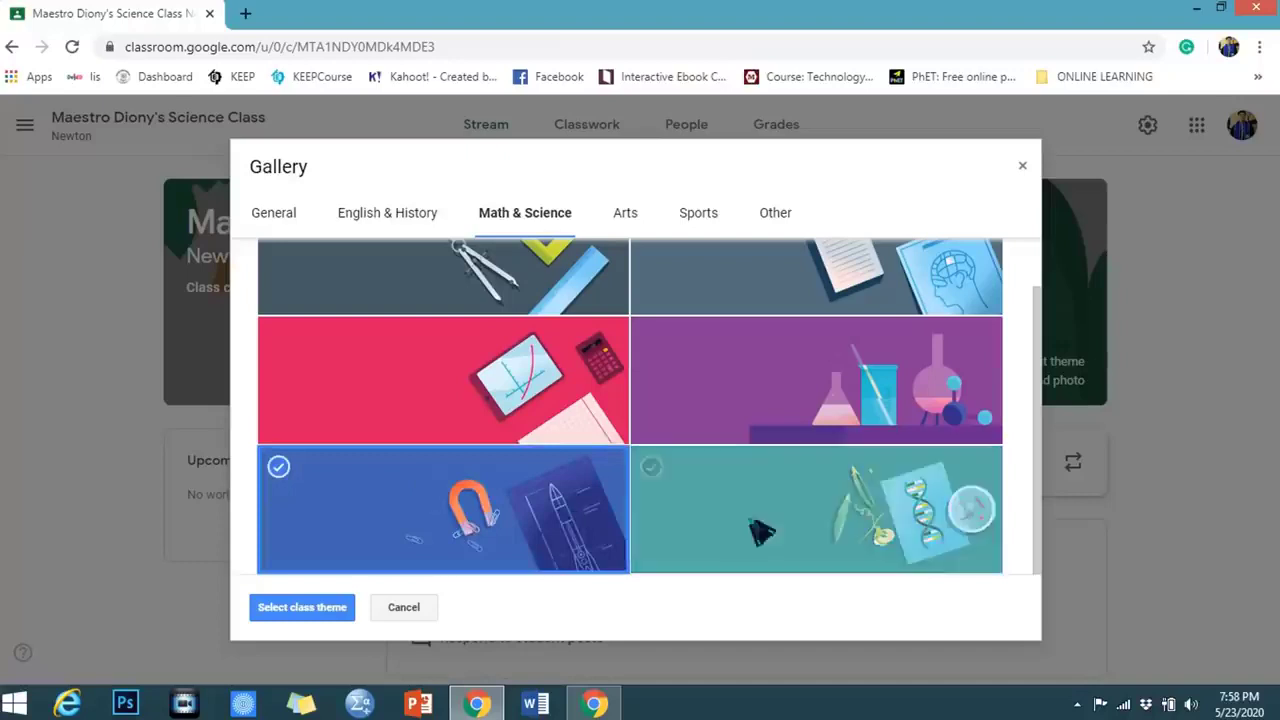
{"action": "left_click", "coordinate": [336, 615]}
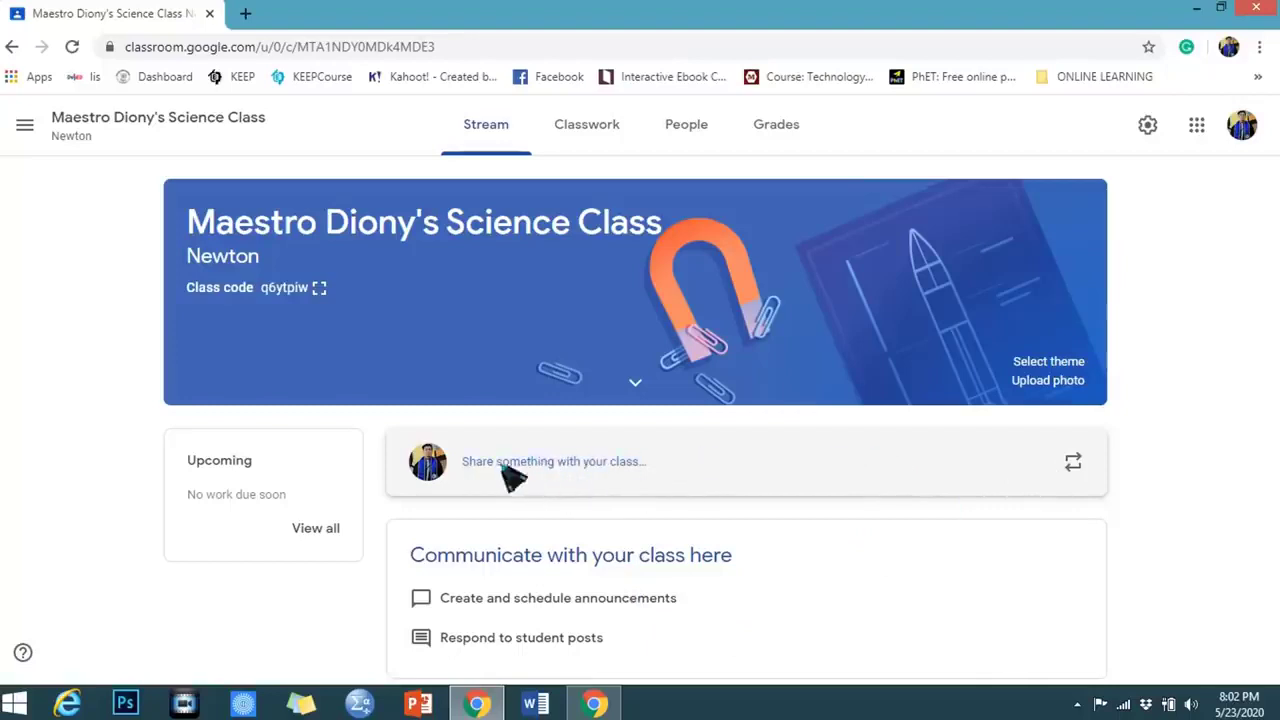
Write a class post reading 'Welcome my dear students!' addressed to All students
{"action": "left_click", "coordinate": [592, 472]}
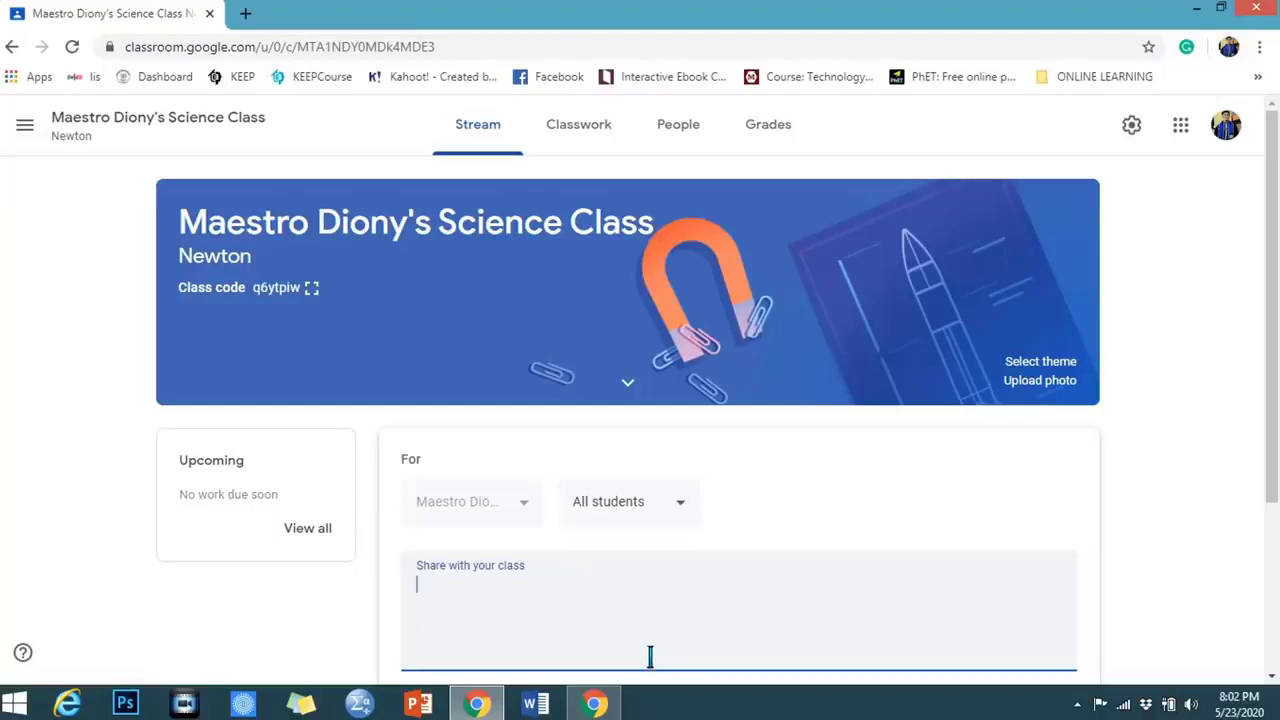
{"action": "type", "text": "Welcome my dear "}
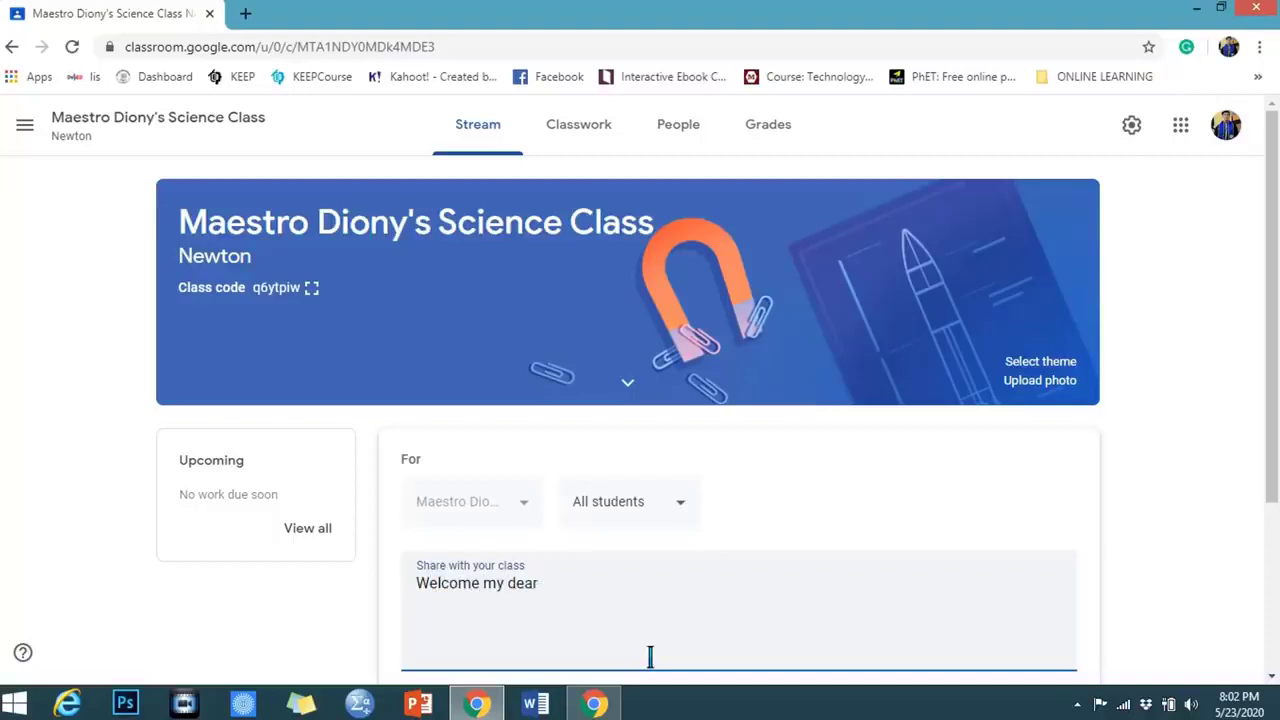
{"action": "type", "text": "students!"}
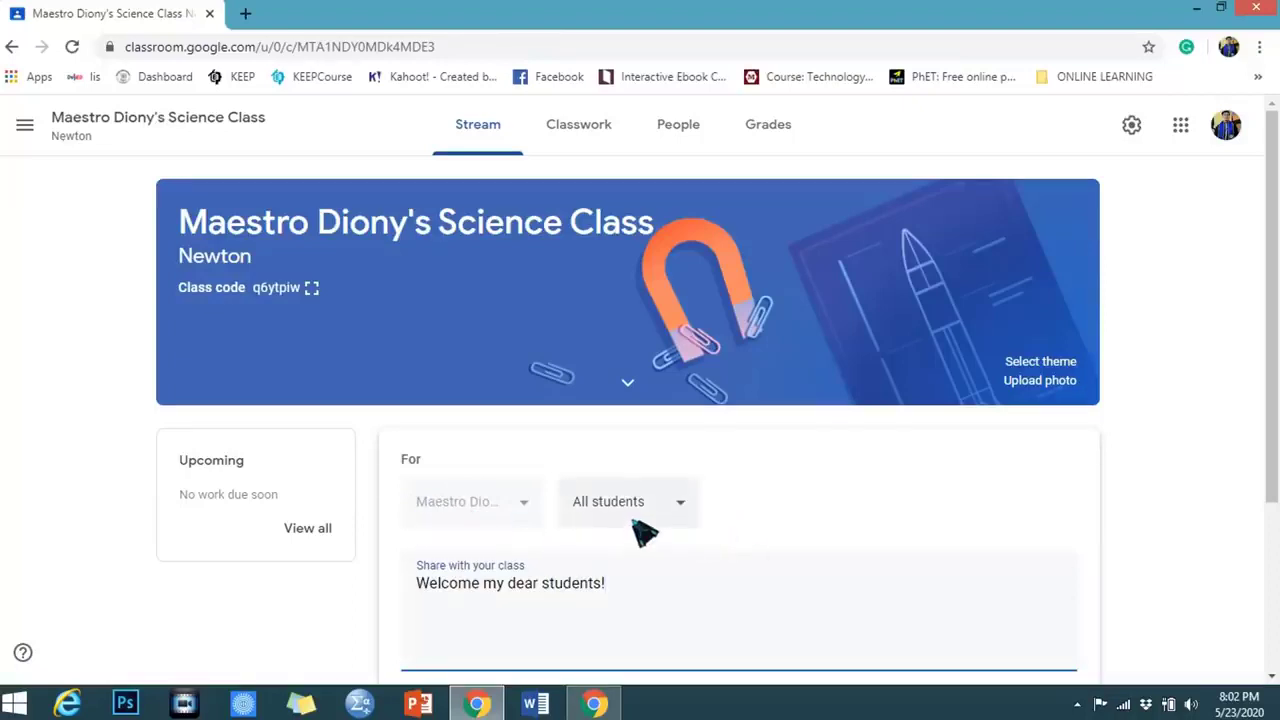
{"action": "left_click", "coordinate": [668, 522]}
{"action": "left_click", "coordinate": [692, 515]}
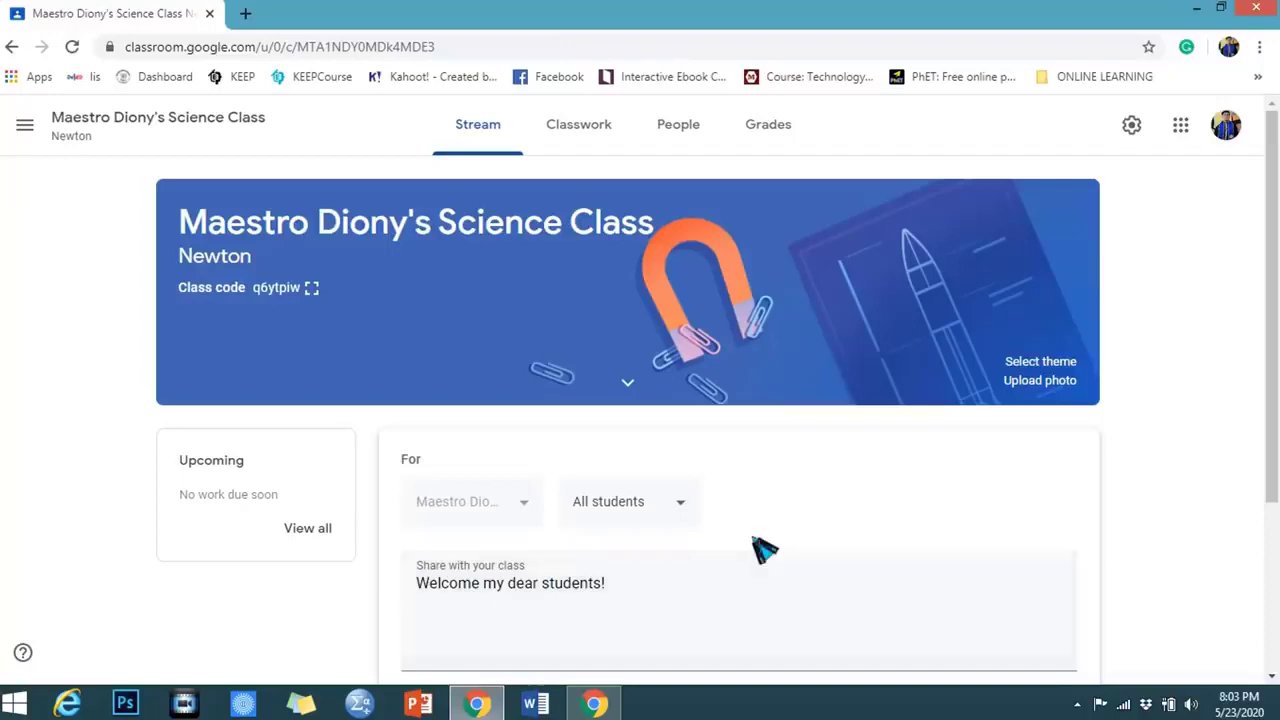
{"action": "scroll", "coordinate": [735, 533], "scroll_direction": "down", "scroll_amount": 2}
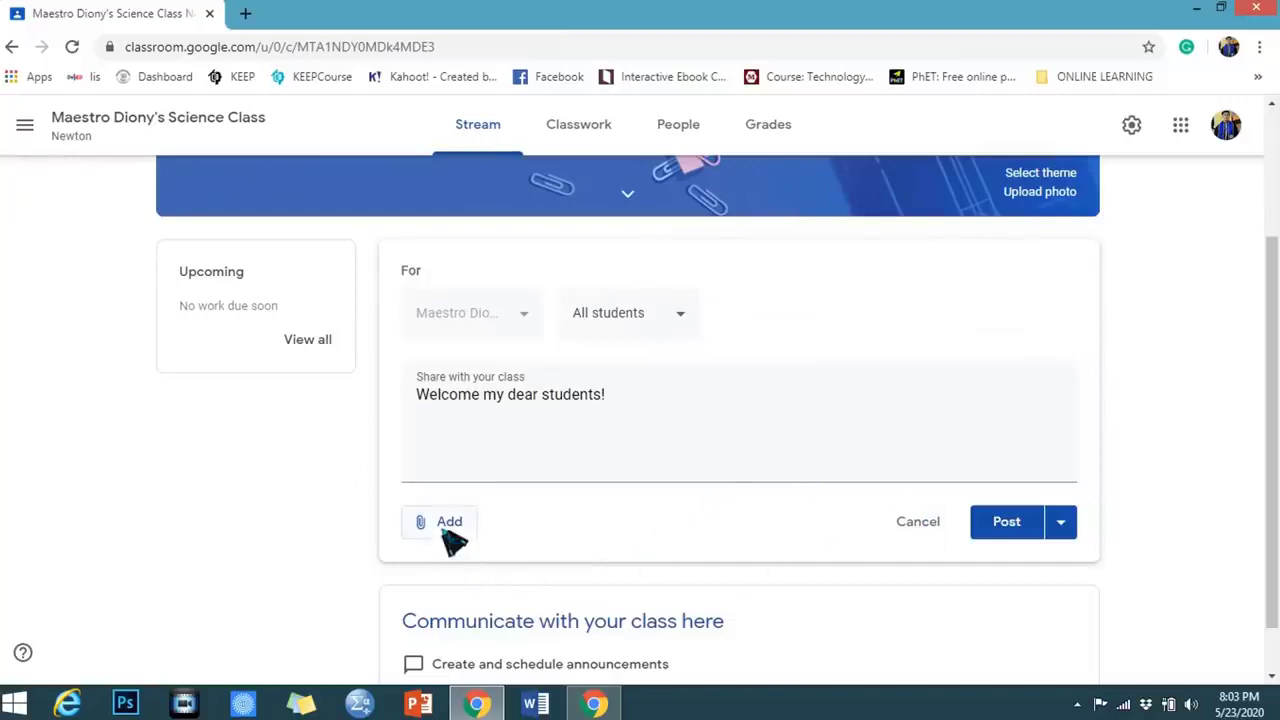
Choose Google Drive from the post's Add menu to open the Drive file picker
{"action": "scroll", "coordinate": [690, 560], "scroll_direction": "down", "scroll_amount": 1}
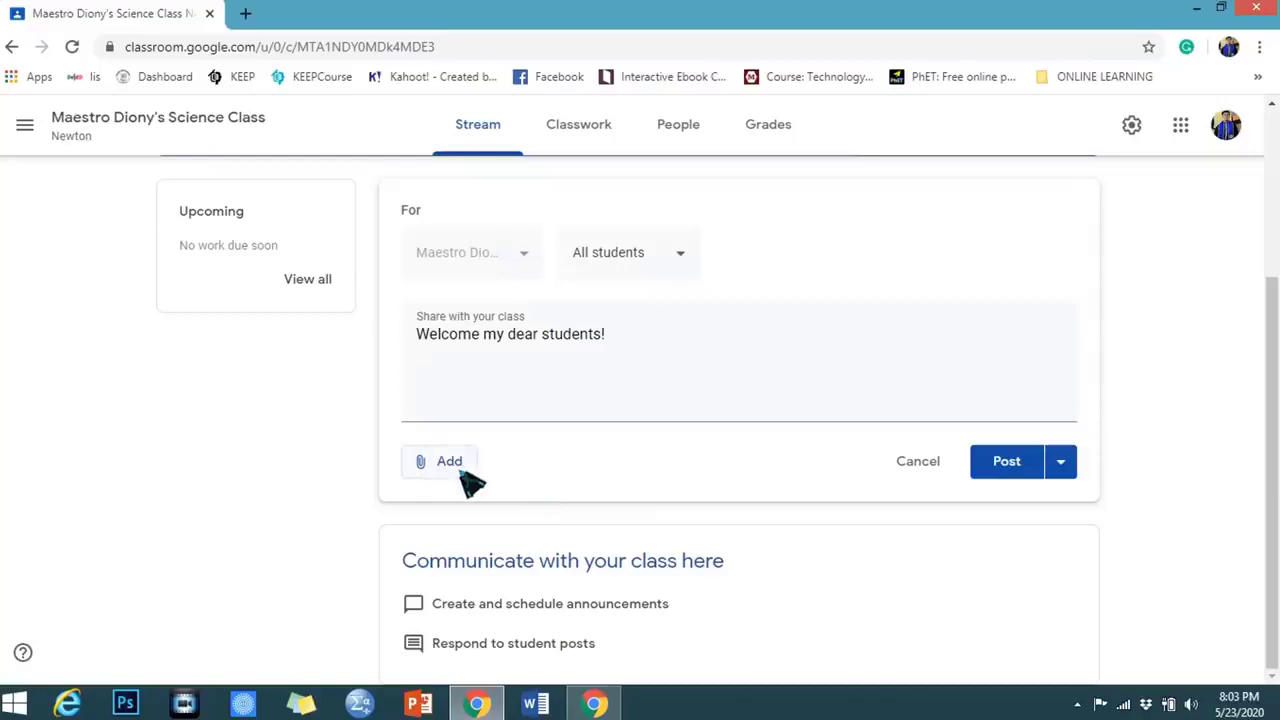
{"action": "left_click", "coordinate": [463, 474]}
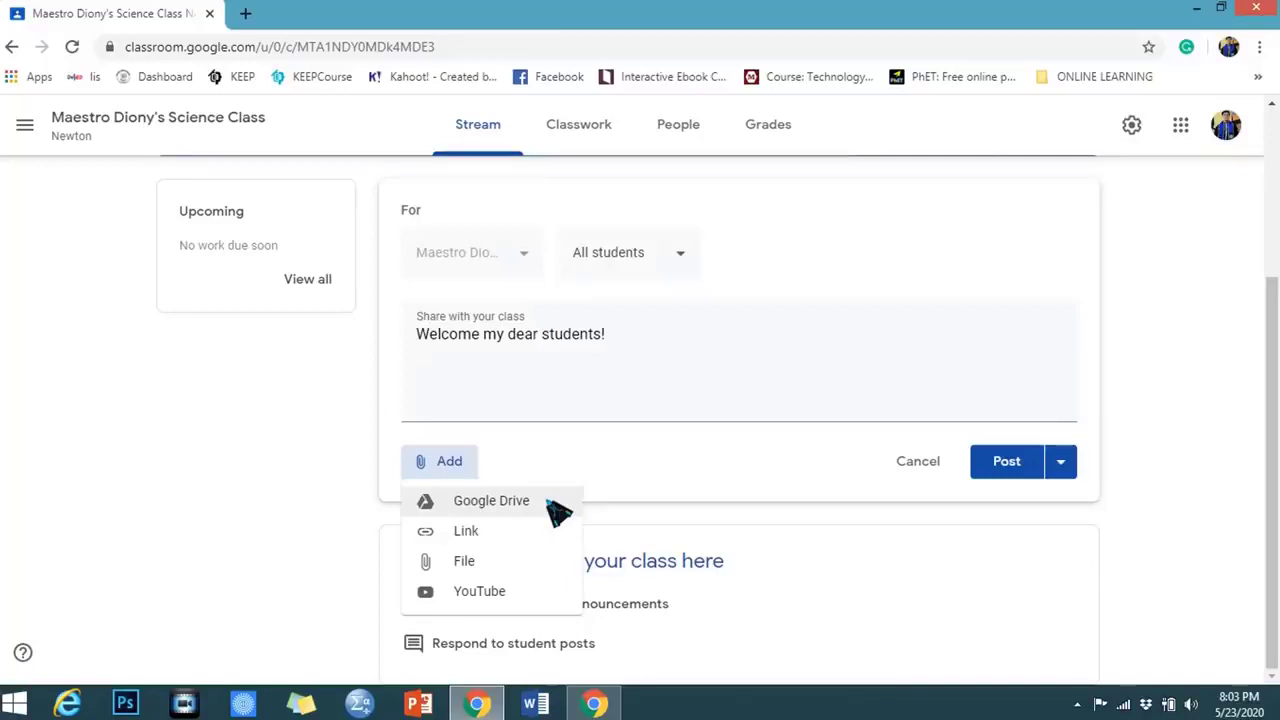
{"action": "left_click", "coordinate": [556, 510]}
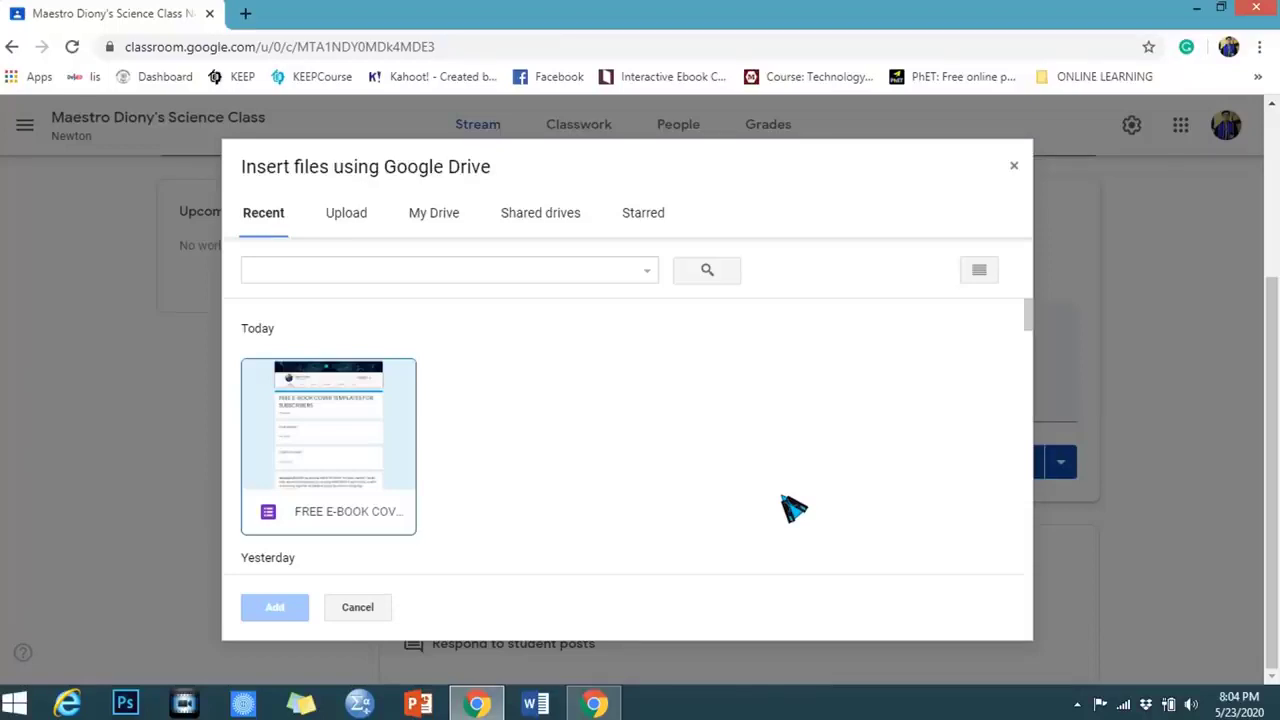
Select the recent e-book cover file, then cancel the Drive picker without attaching it
{"action": "left_click", "coordinate": [322, 424]}
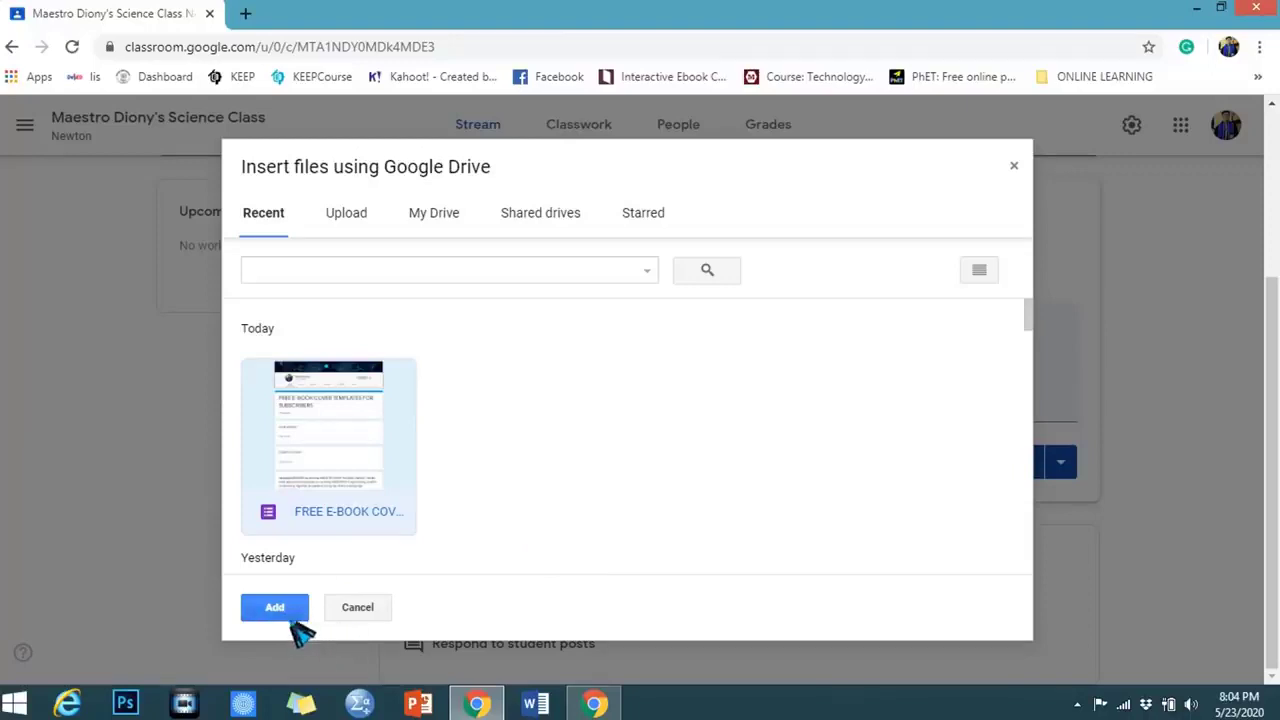
{"action": "left_click", "coordinate": [357, 610]}
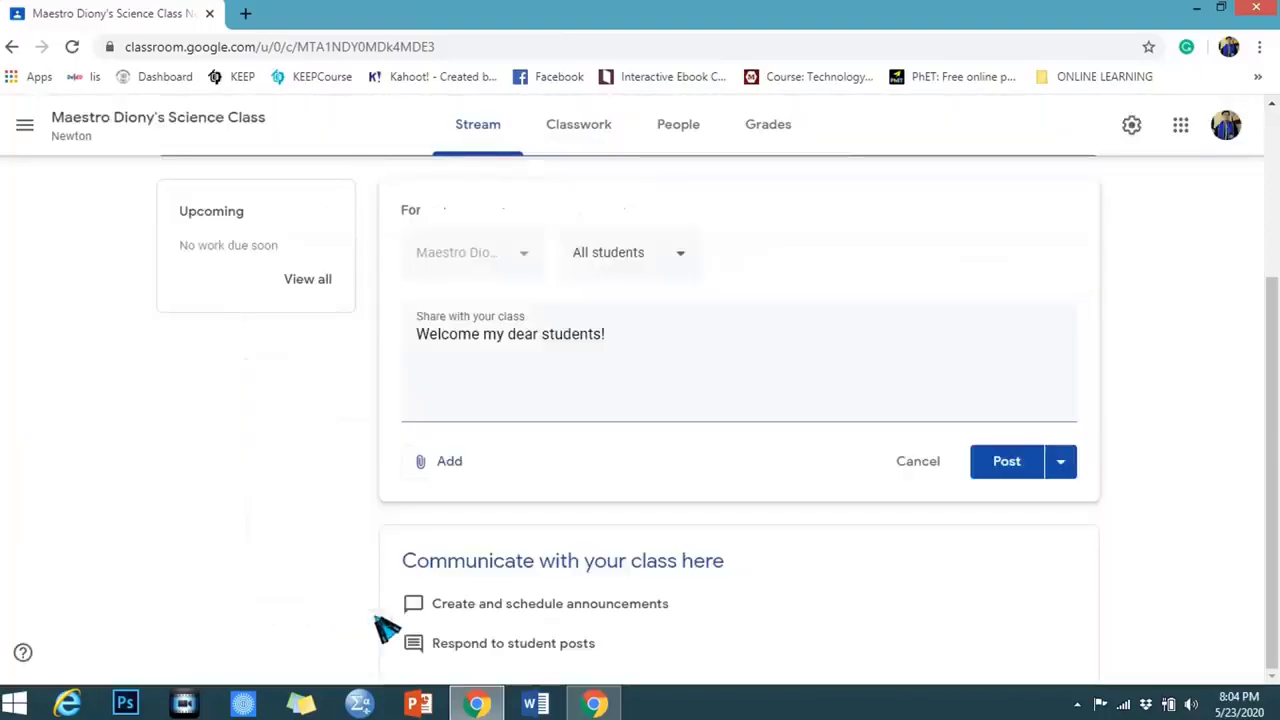
Open Add > Link, cancel it without entering a link, and reopen the attachment menu
{"action": "left_click", "coordinate": [460, 467]}
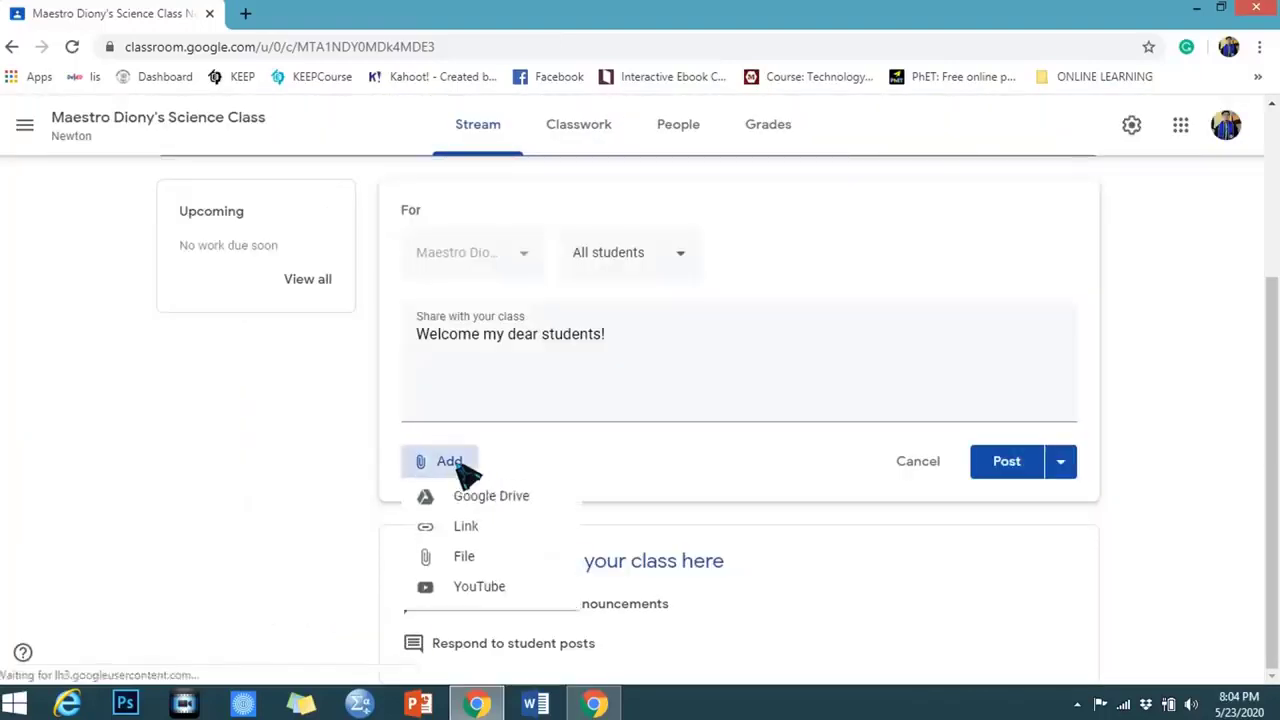
{"action": "left_click", "coordinate": [508, 540]}
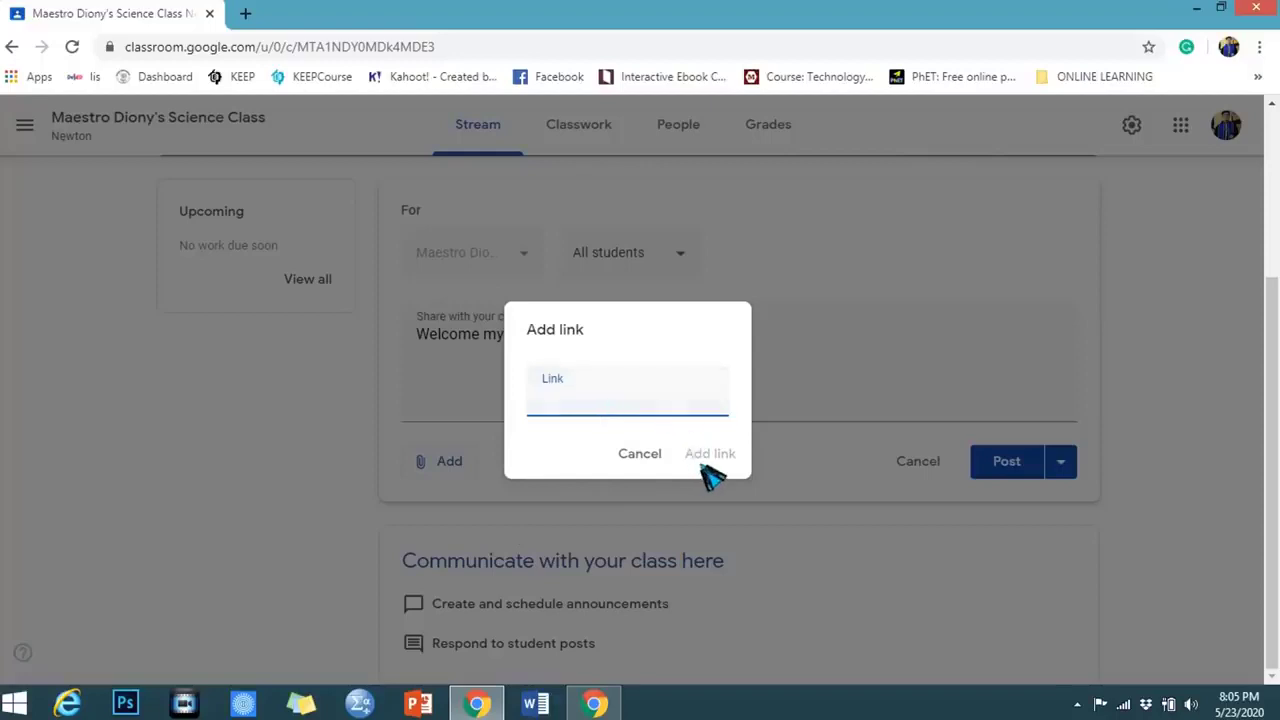
{"action": "left_click", "coordinate": [643, 457]}
{"action": "left_click", "coordinate": [450, 472]}
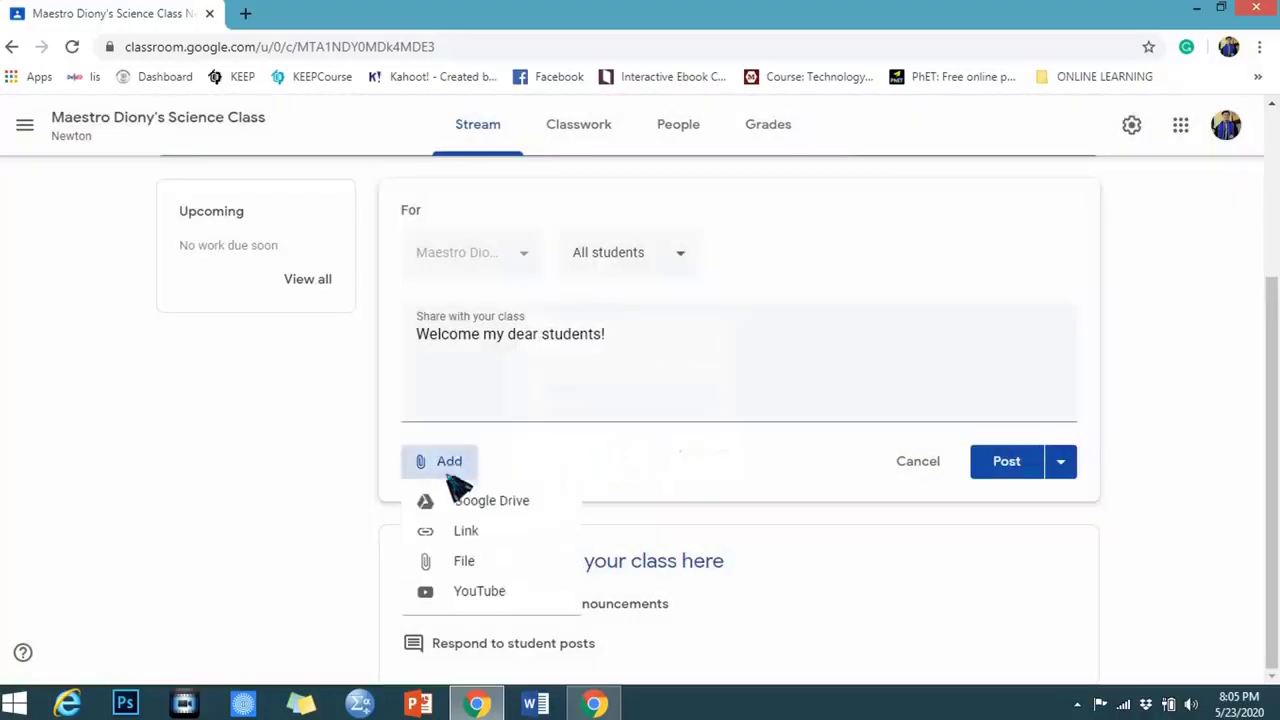
Start a file upload from the computer, then cancel the file browser and upload dialog unattached
{"action": "left_click", "coordinate": [488, 568]}
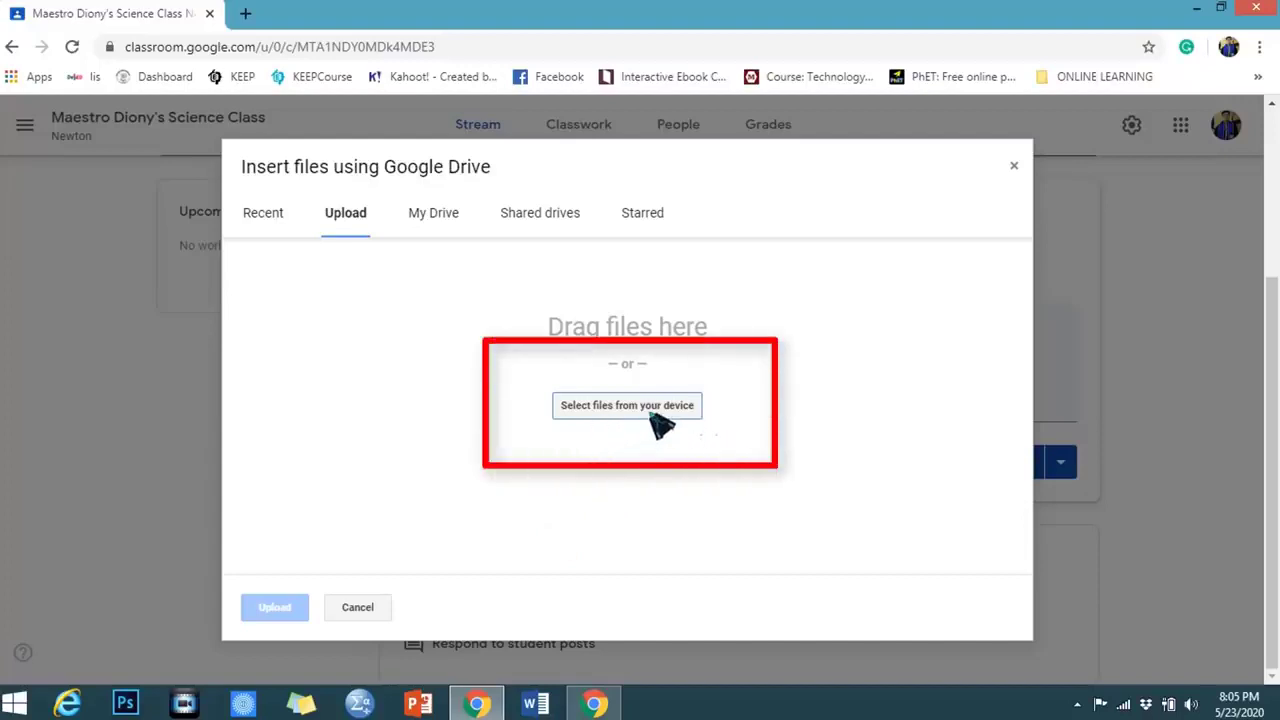
{"action": "left_click", "coordinate": [651, 414]}
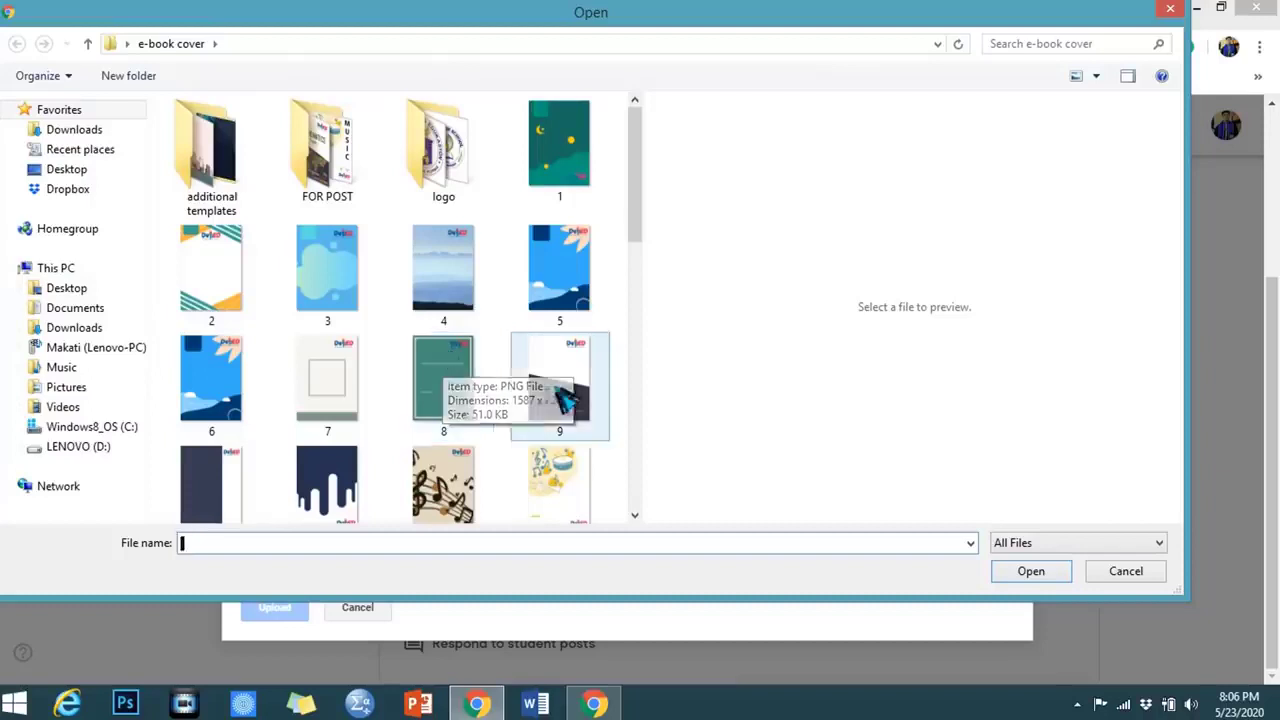
{"action": "left_click", "coordinate": [1147, 578]}
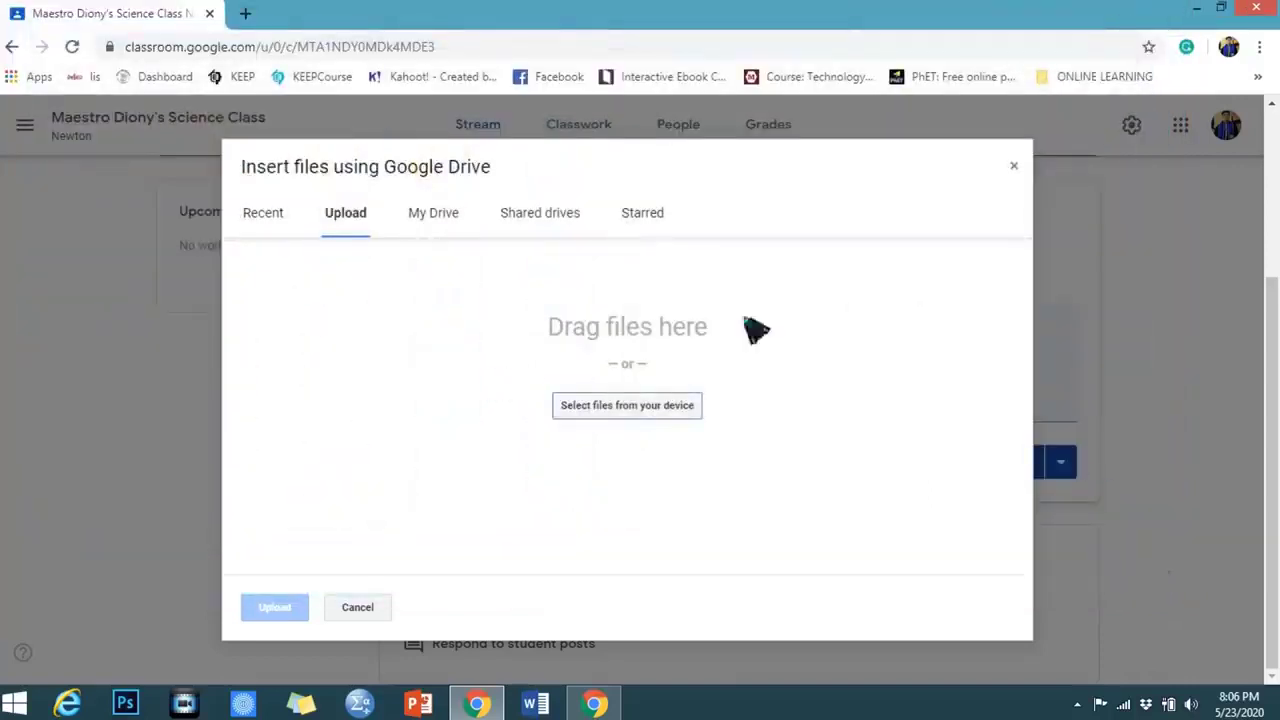
{"action": "left_click", "coordinate": [1016, 168]}
{"action": "left_click", "coordinate": [447, 463]}
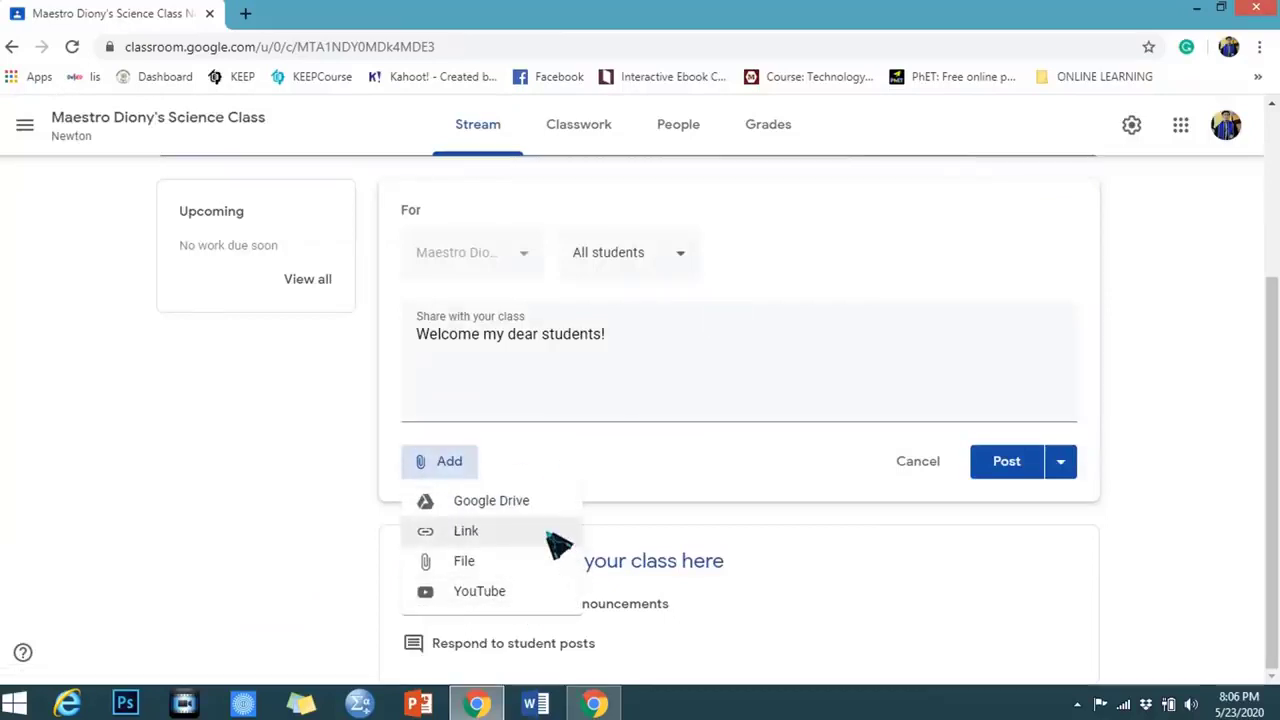
Search the YouTube inserter for 'welcome', select the 15-second welcome clip, and open a new tab
{"action": "left_click", "coordinate": [550, 600]}
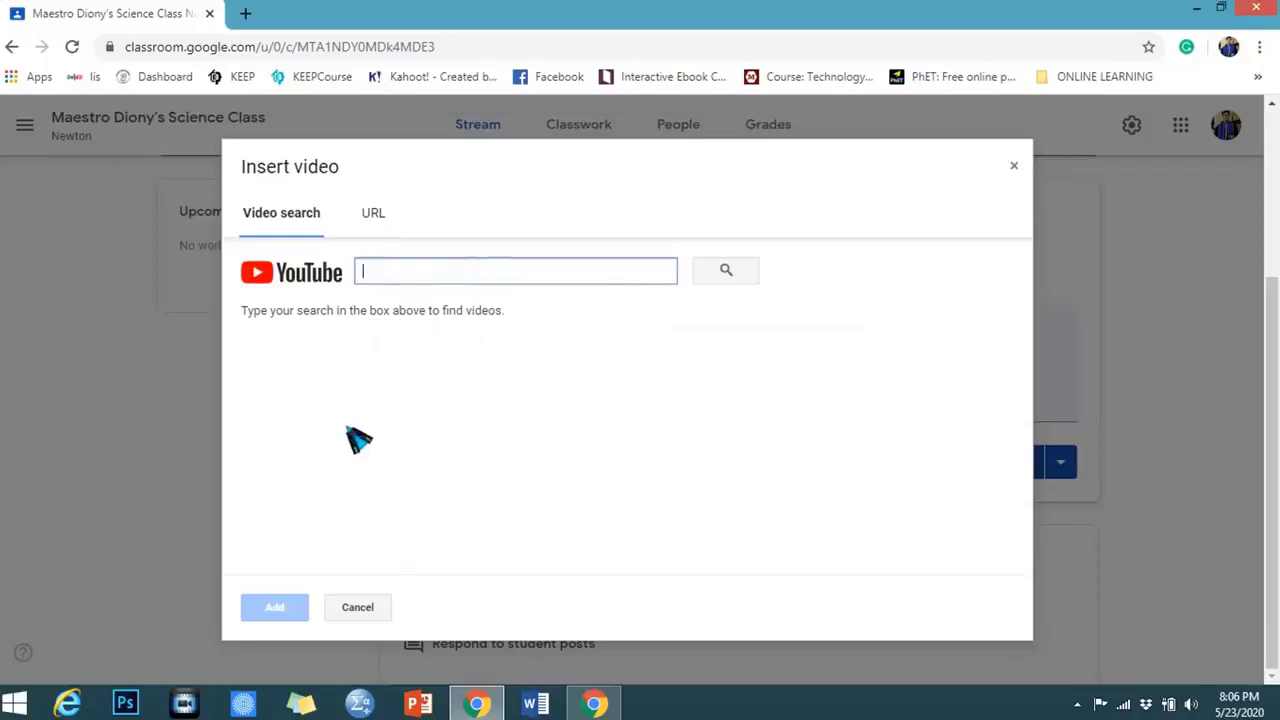
{"action": "type", "text": "welcome"}
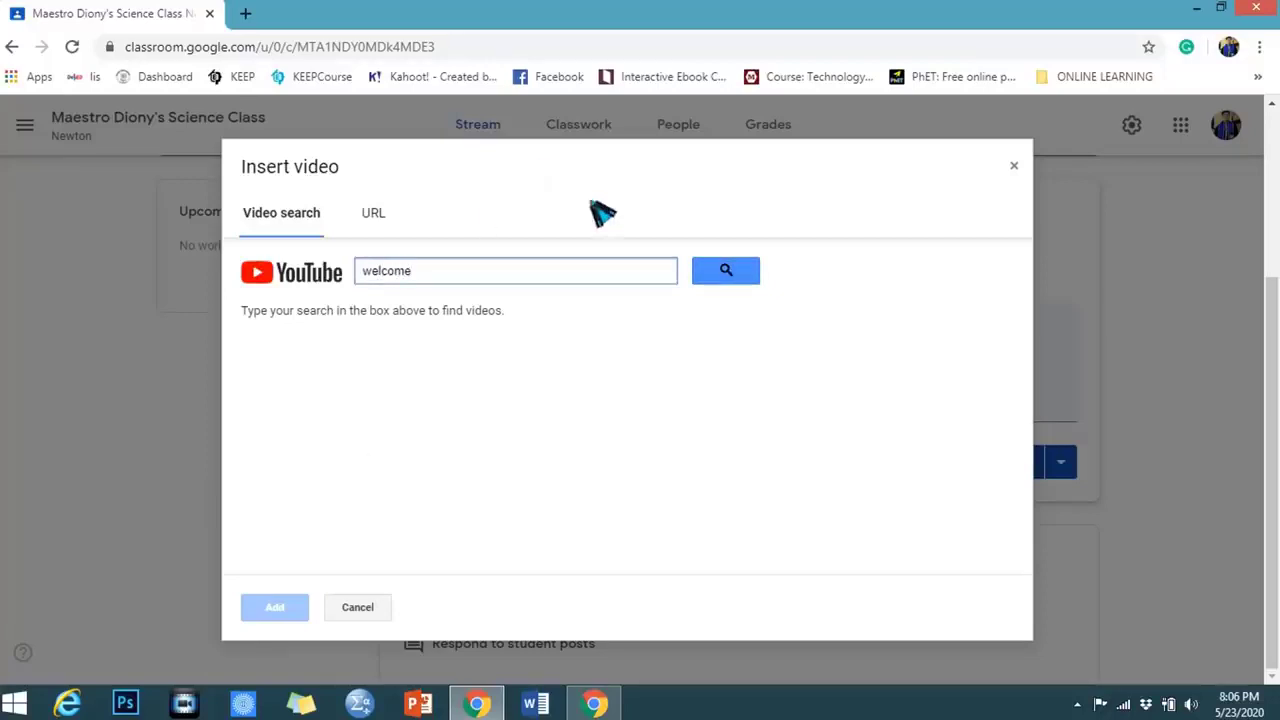
{"action": "left_click", "coordinate": [741, 279]}
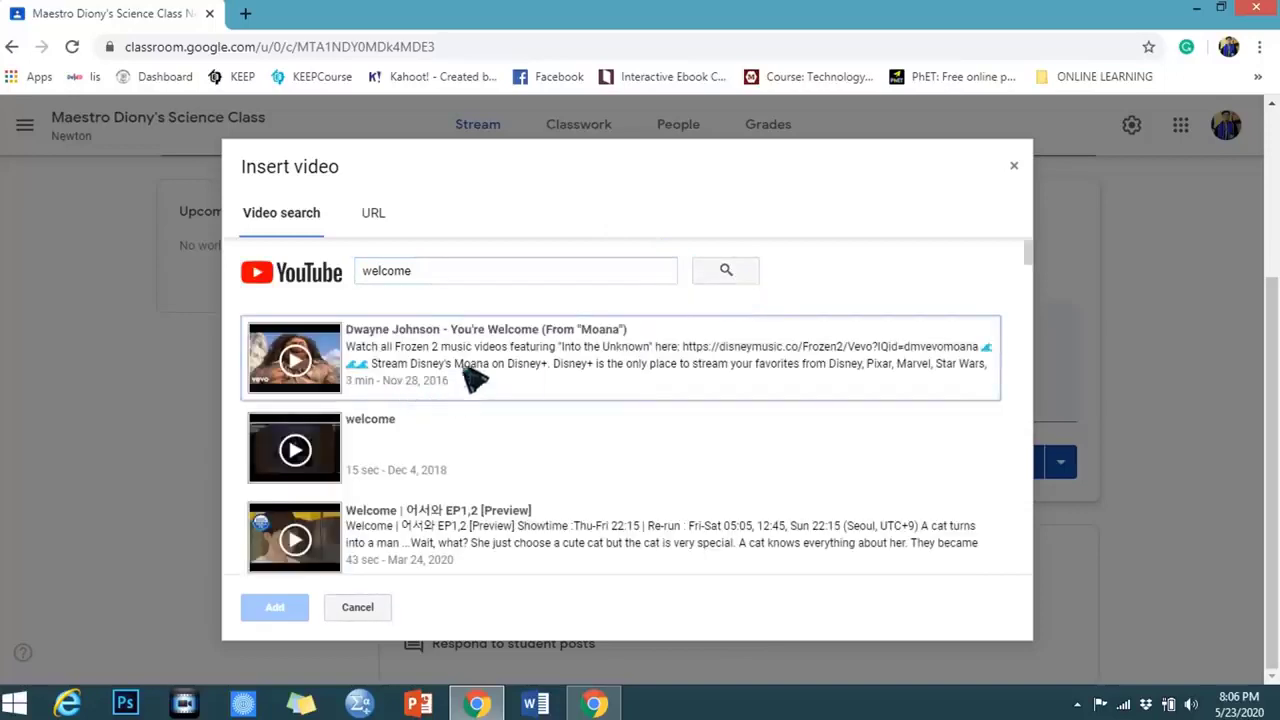
{"action": "scroll", "coordinate": [475, 375], "scroll_direction": "down", "scroll_amount": 3}
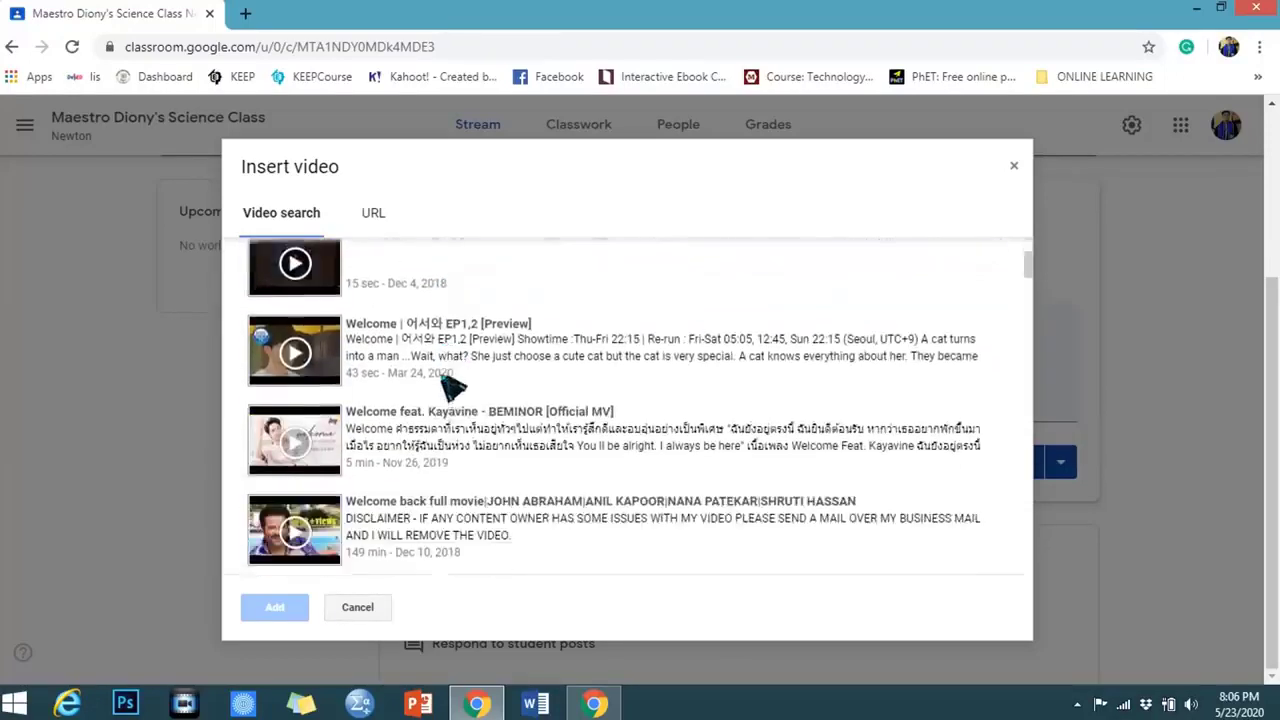
{"action": "scroll", "coordinate": [452, 385], "scroll_direction": "down", "scroll_amount": 5}
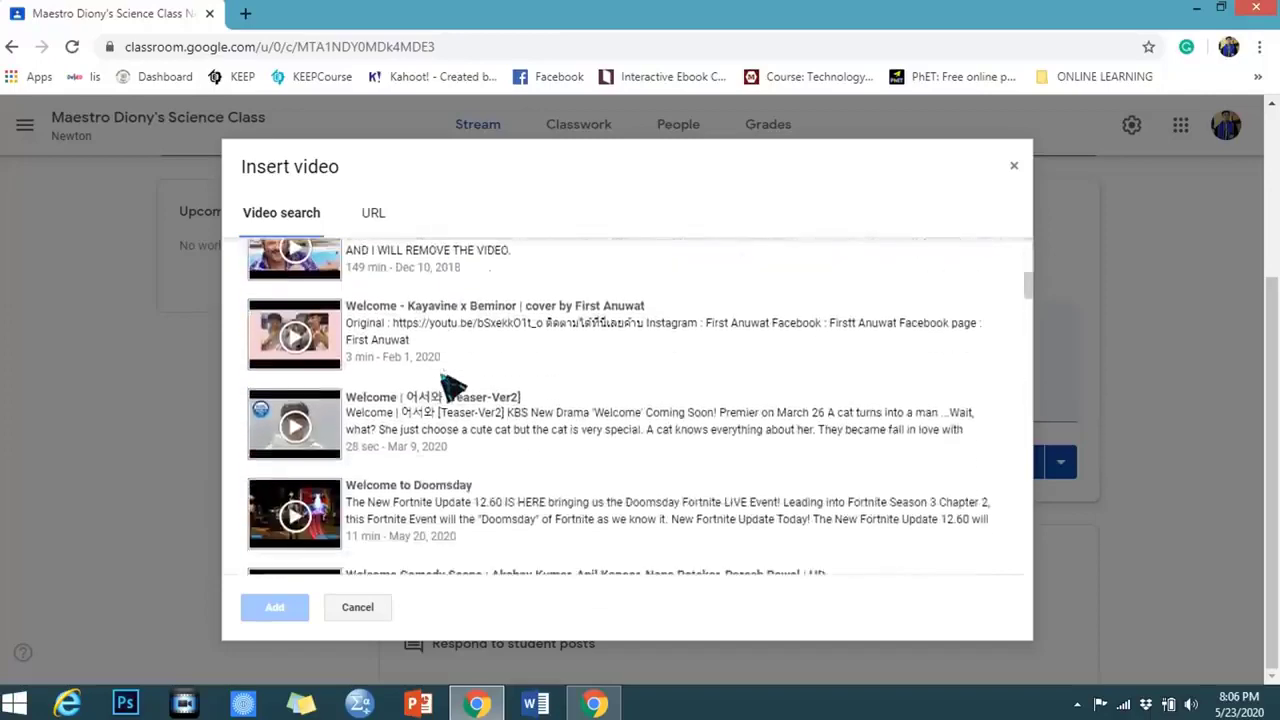
{"action": "scroll", "coordinate": [452, 385], "scroll_direction": "down", "scroll_amount": 5}
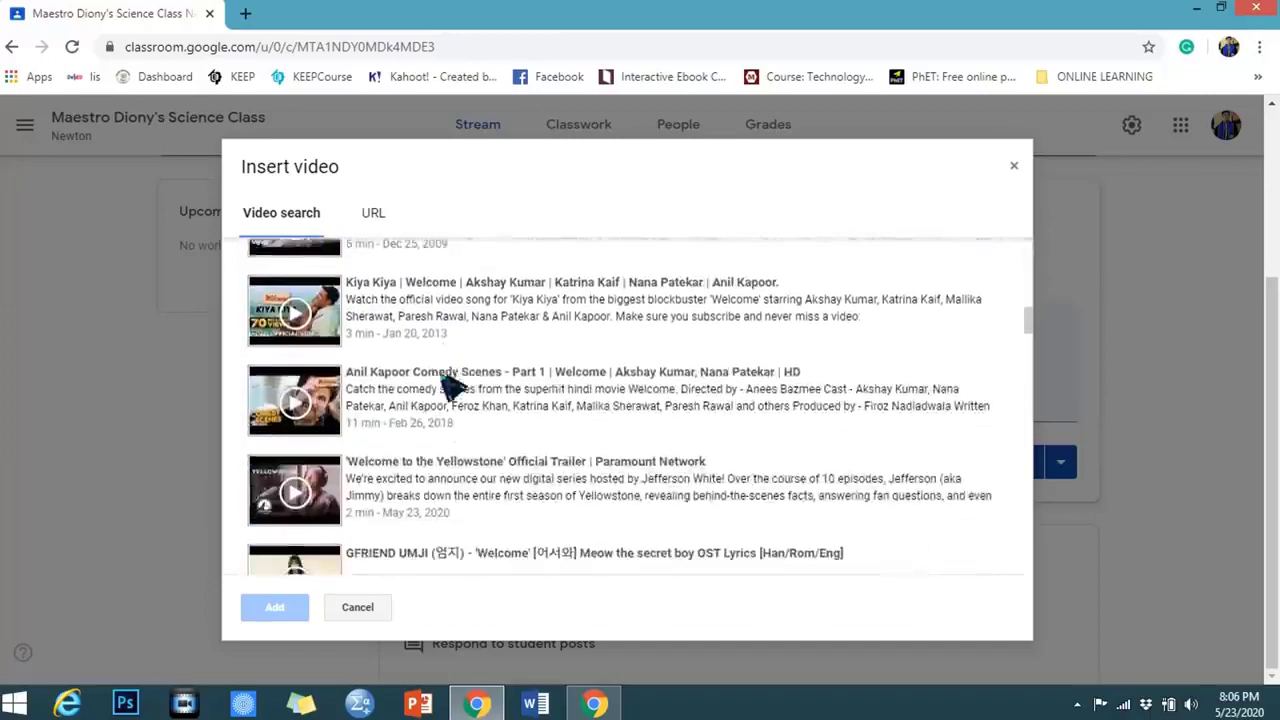
{"action": "scroll", "coordinate": [452, 385], "scroll_direction": "up", "scroll_amount": 15}
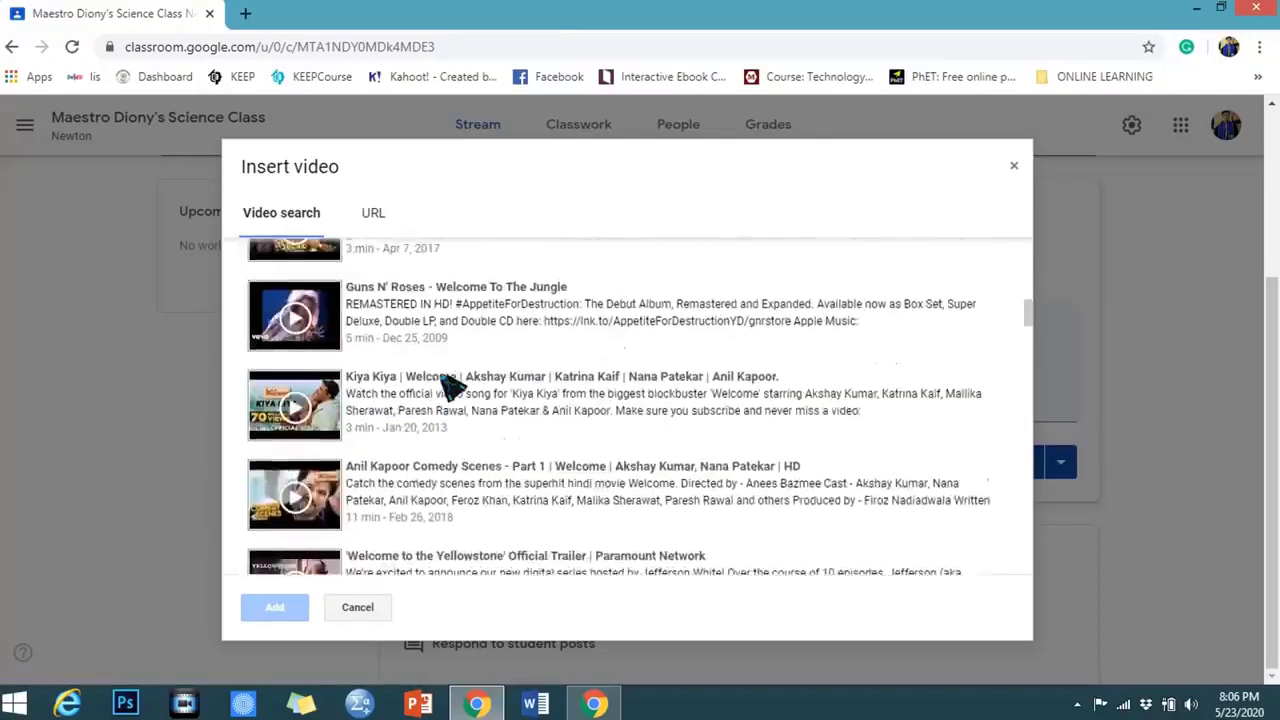
{"action": "left_click", "coordinate": [437, 392]}
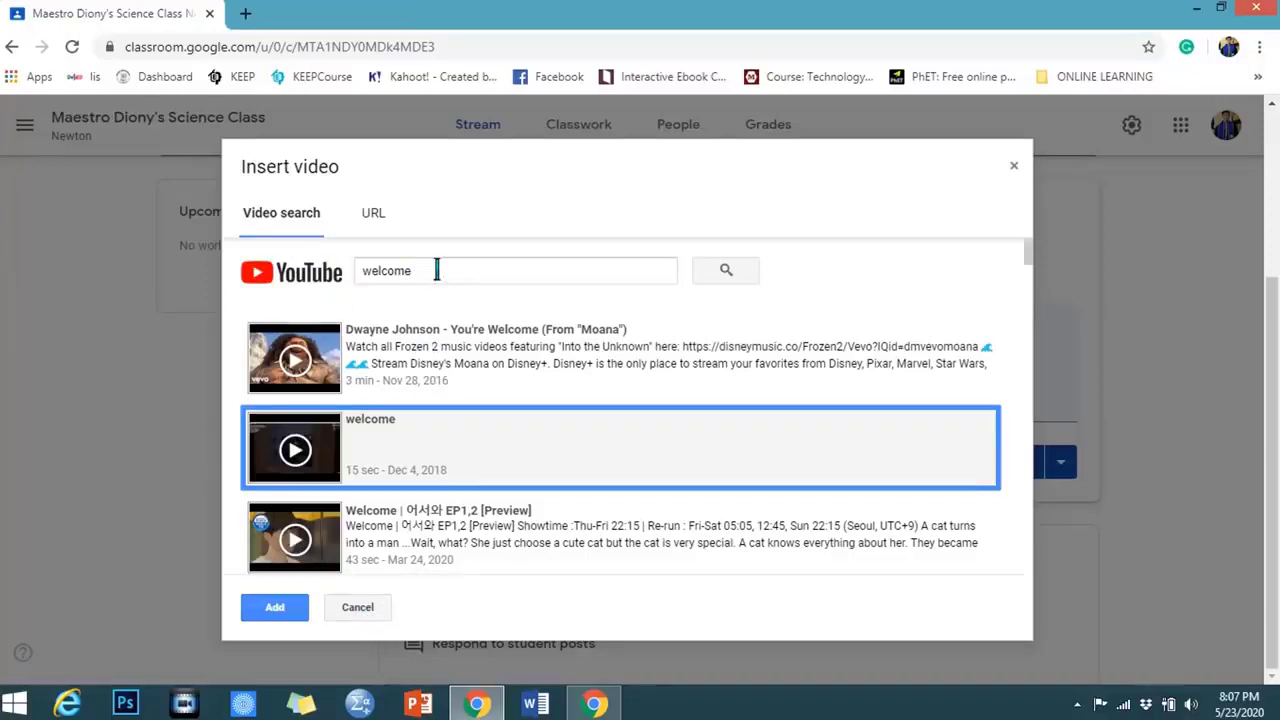
{"action": "left_click", "coordinate": [436, 270]}
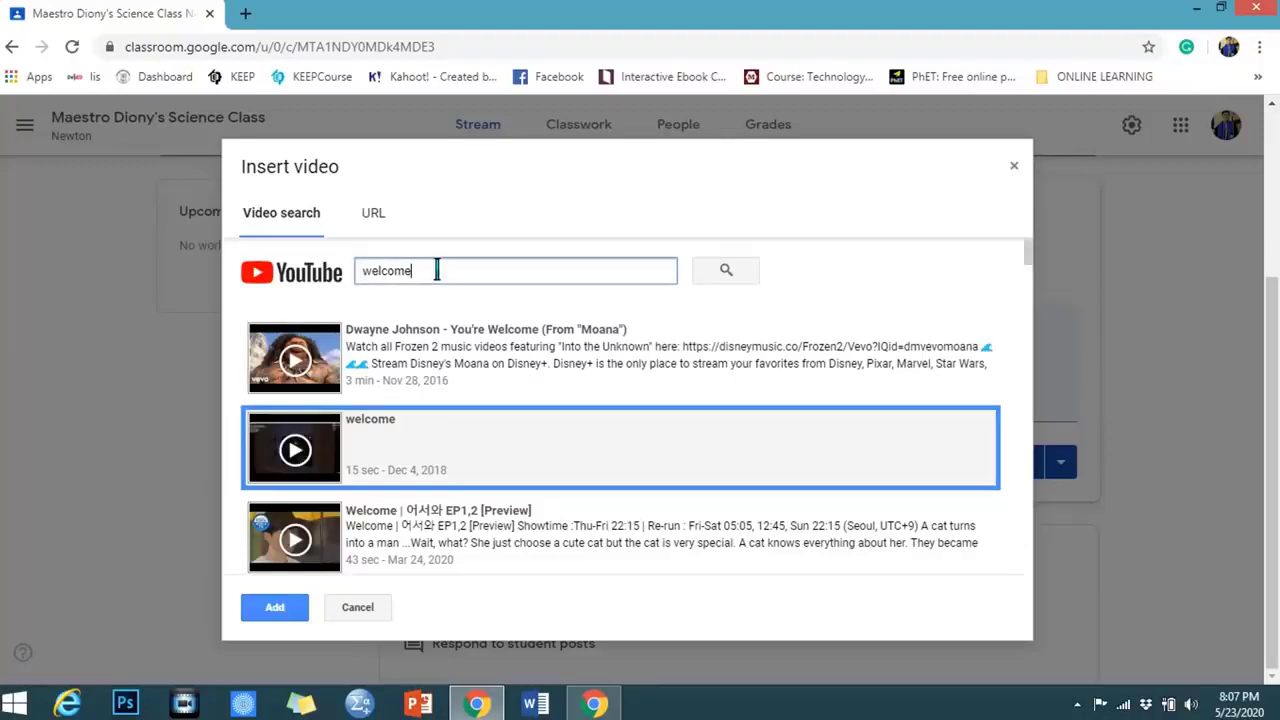
{"action": "left_click", "coordinate": [245, 14]}
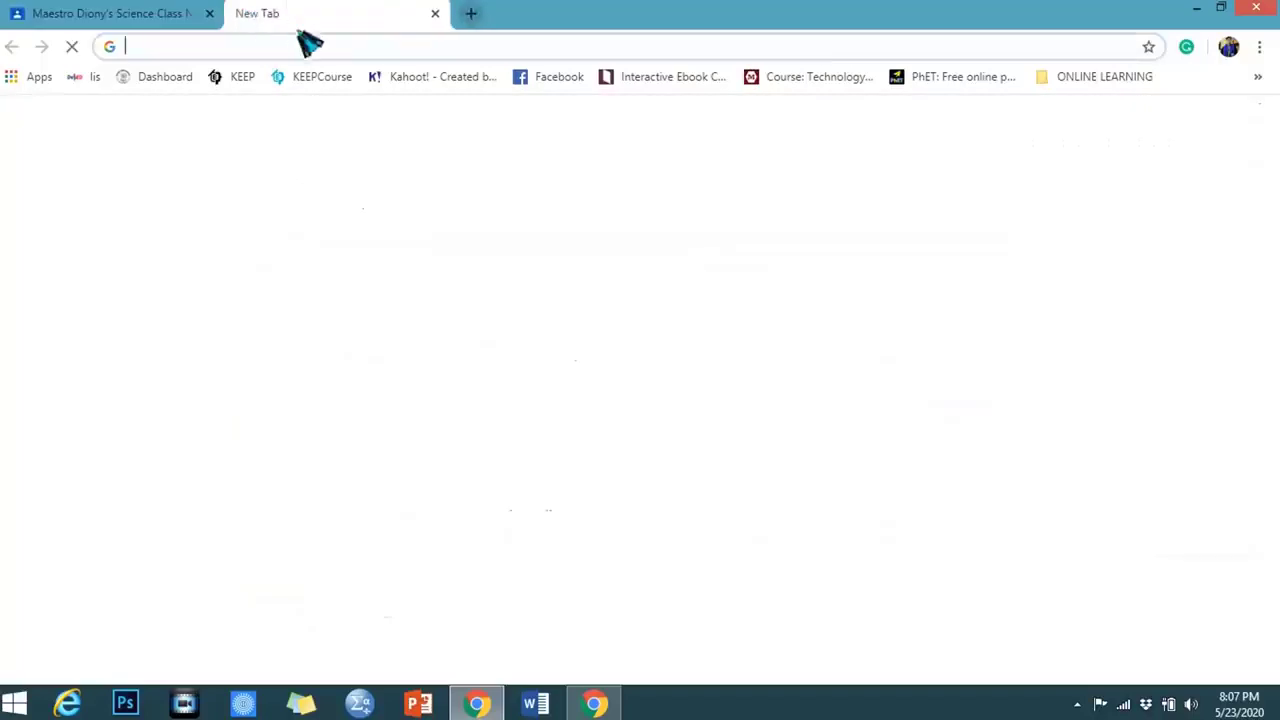
Search YouTube for 'welcoming my students', play, turn up and pause the first video, then close the tab
{"action": "left_click", "coordinate": [707, 510]}
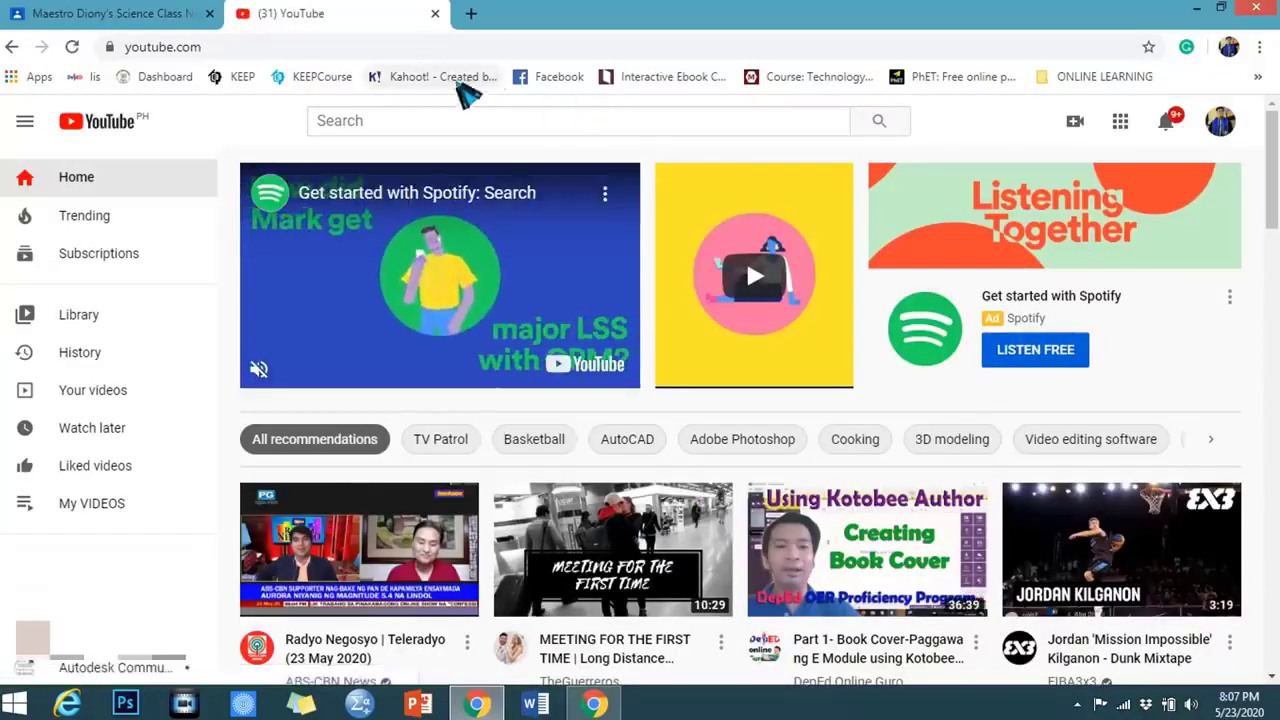
{"action": "left_click", "coordinate": [422, 122]}
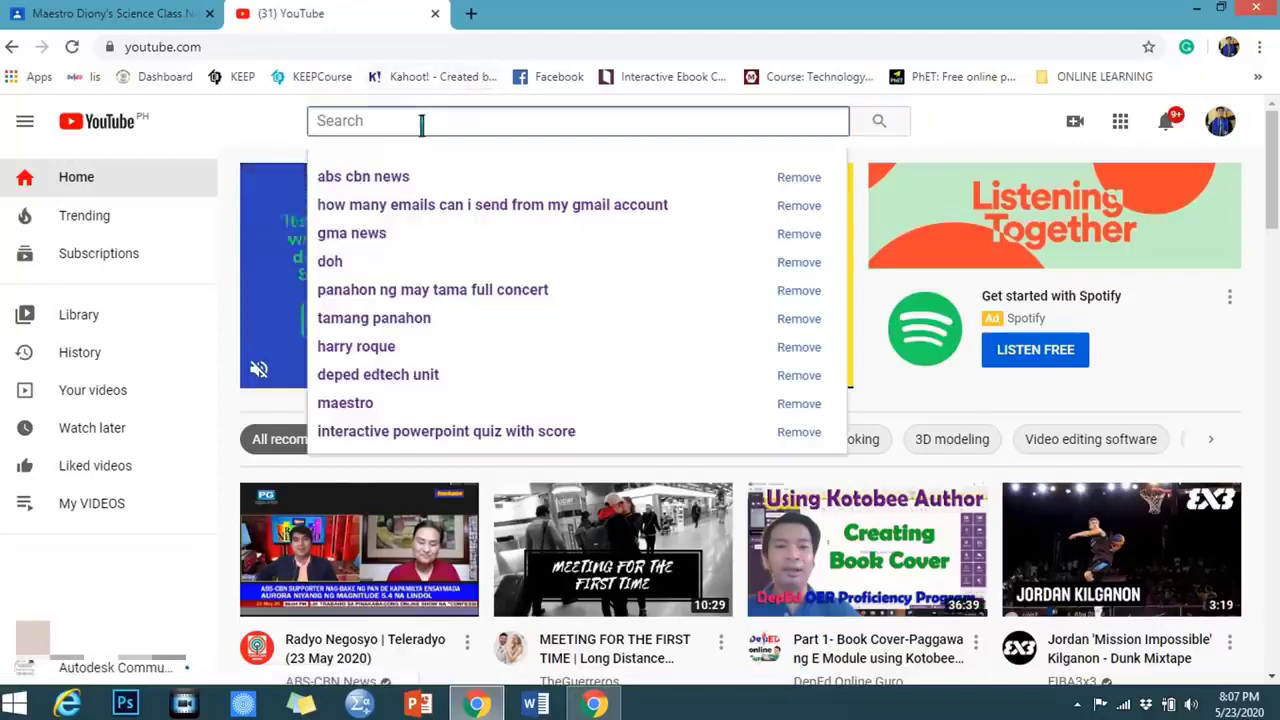
{"action": "type", "text": "wel"}
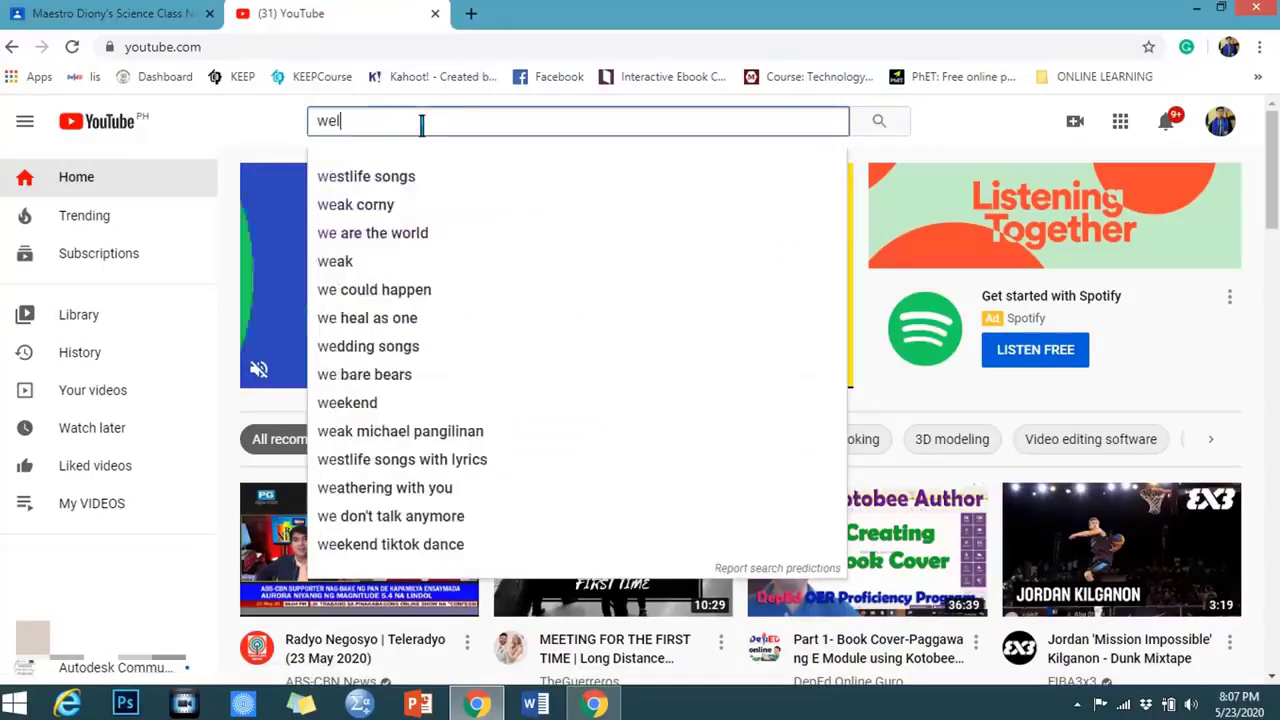
{"action": "type", "text": "comin"}
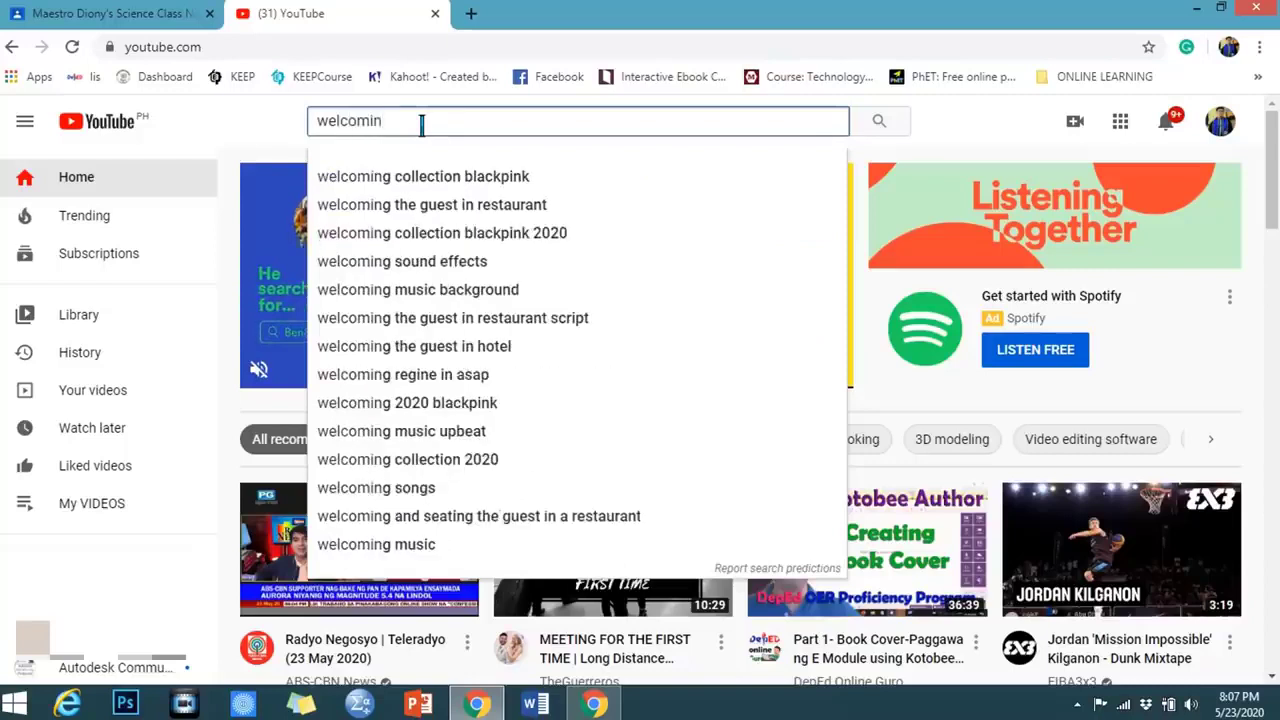
{"action": "type", "text": "g my students"}
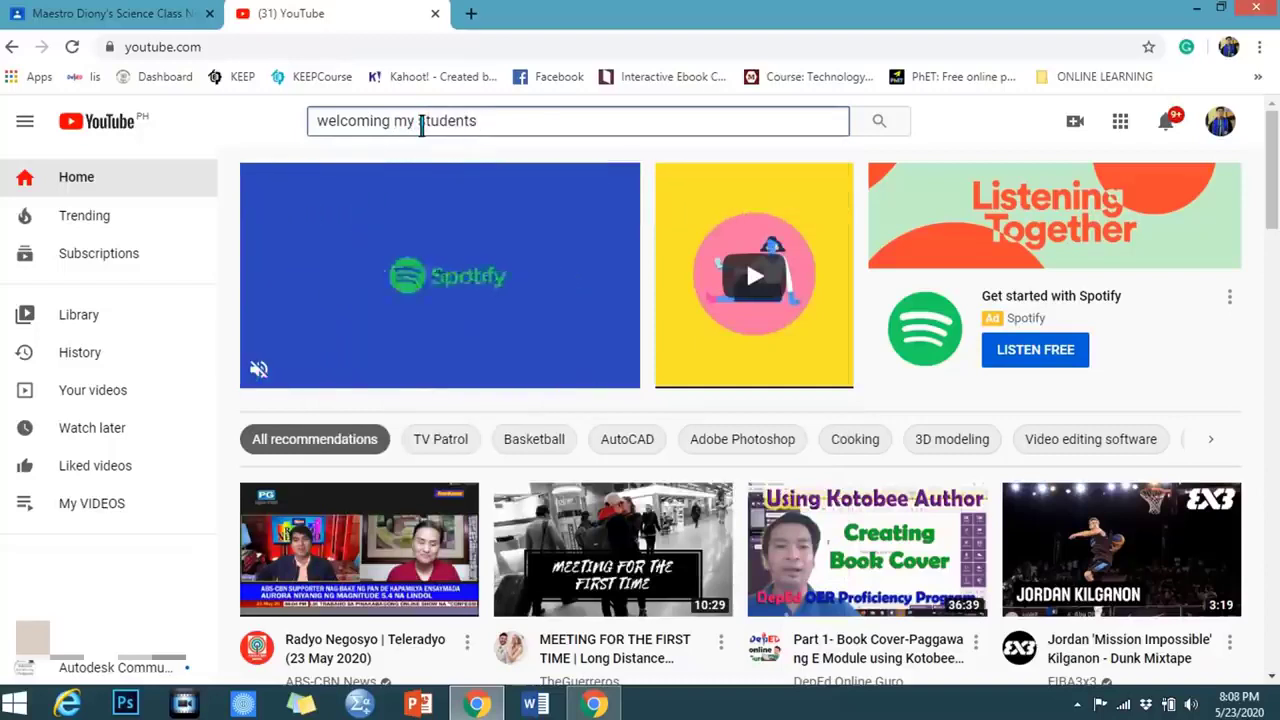
{"action": "left_click", "coordinate": [893, 130]}
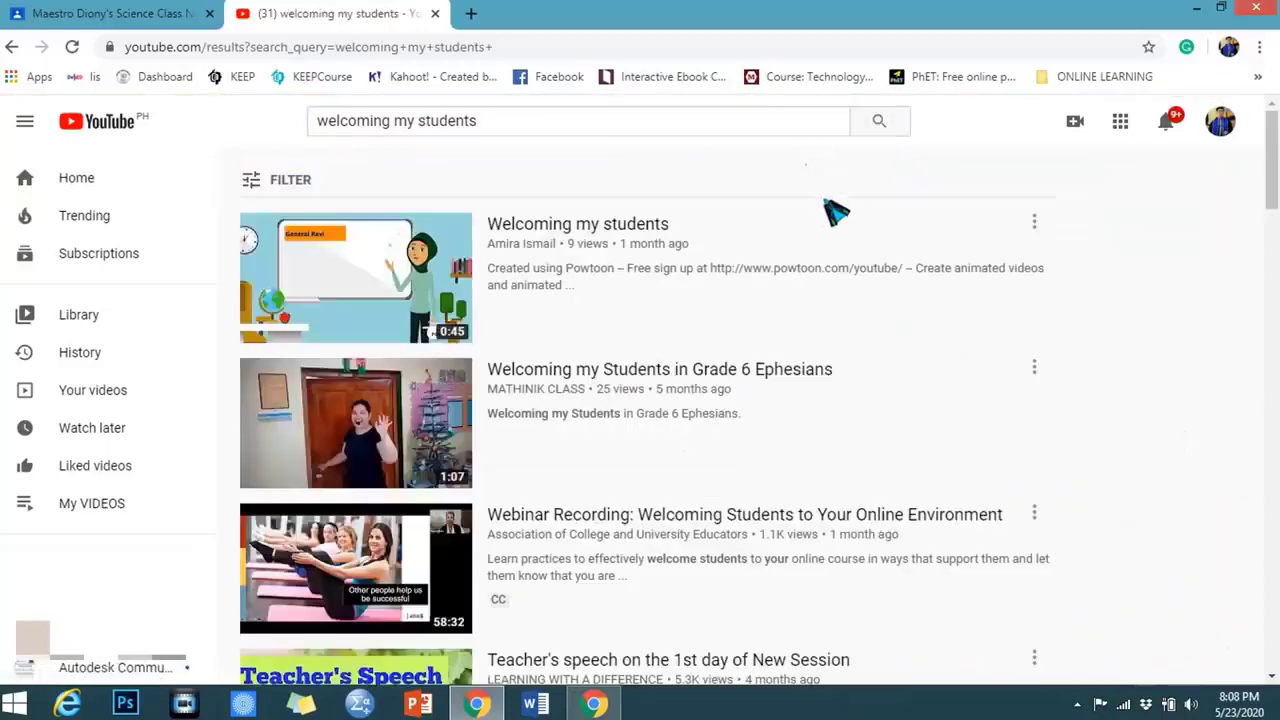
{"action": "left_click", "coordinate": [365, 297]}
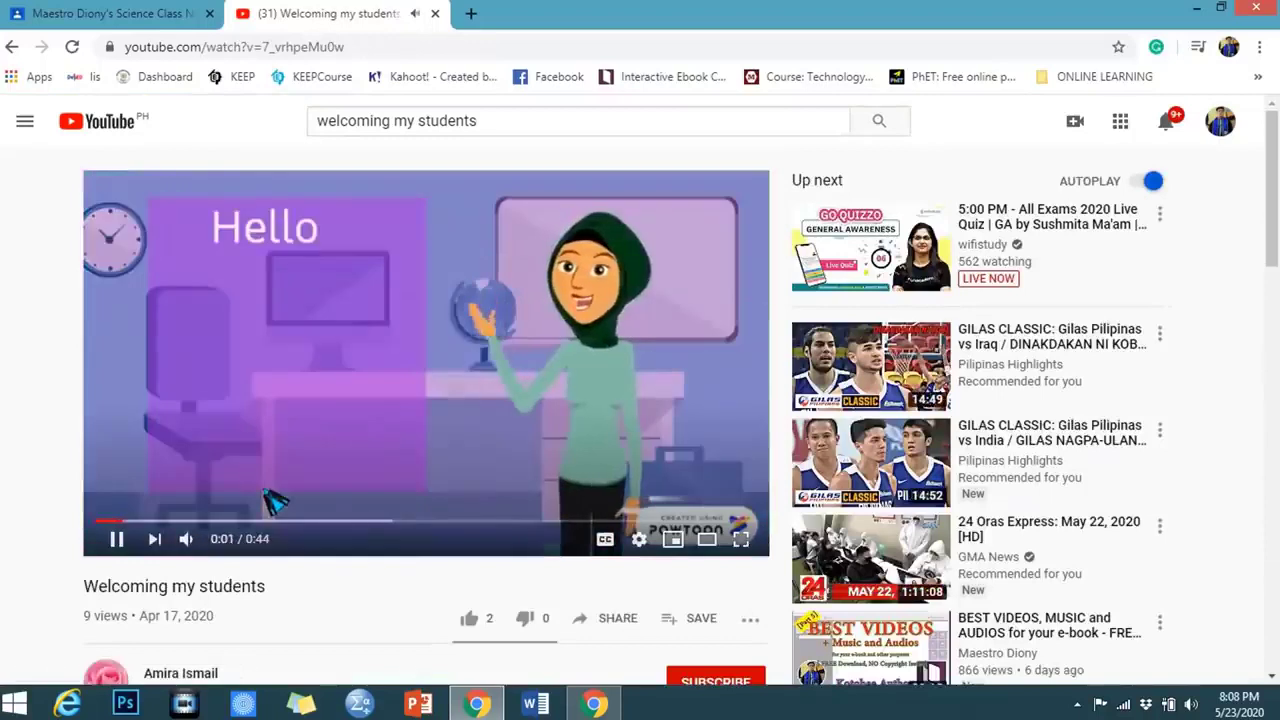
{"action": "left_click_drag", "start_coordinate": [236, 548], "coordinate": [250, 546]}
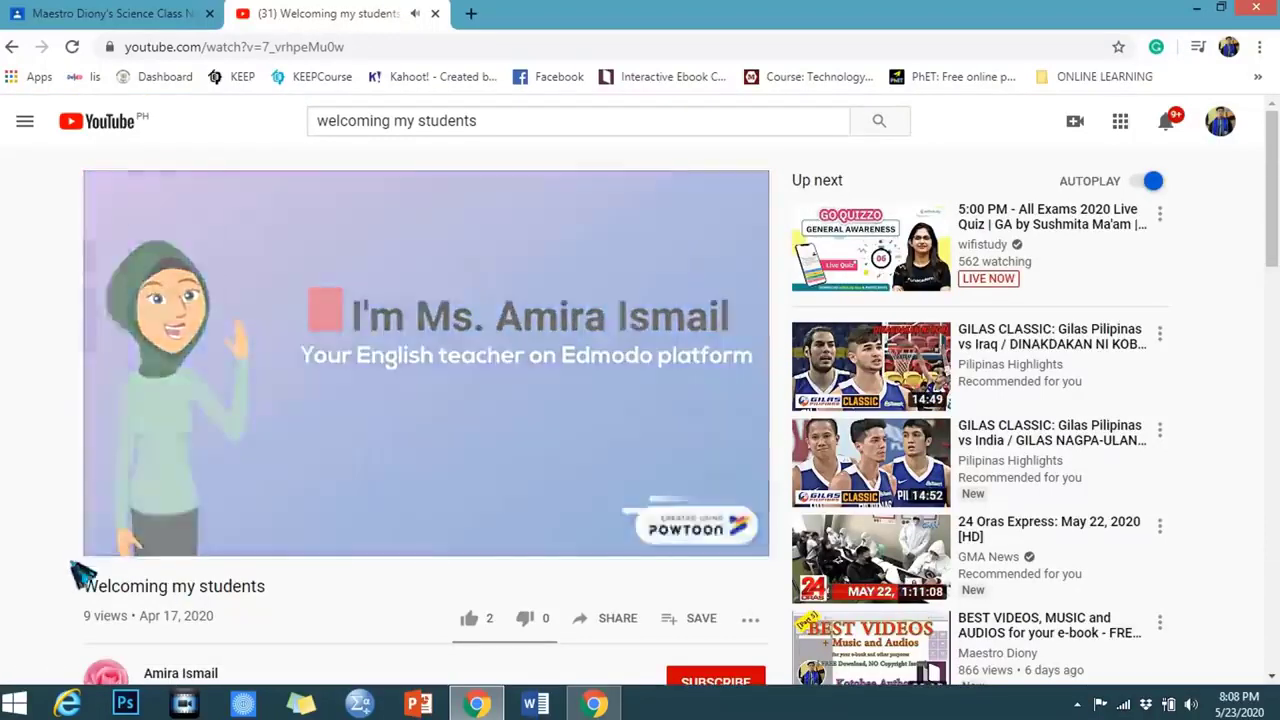
{"action": "left_click", "coordinate": [116, 539]}
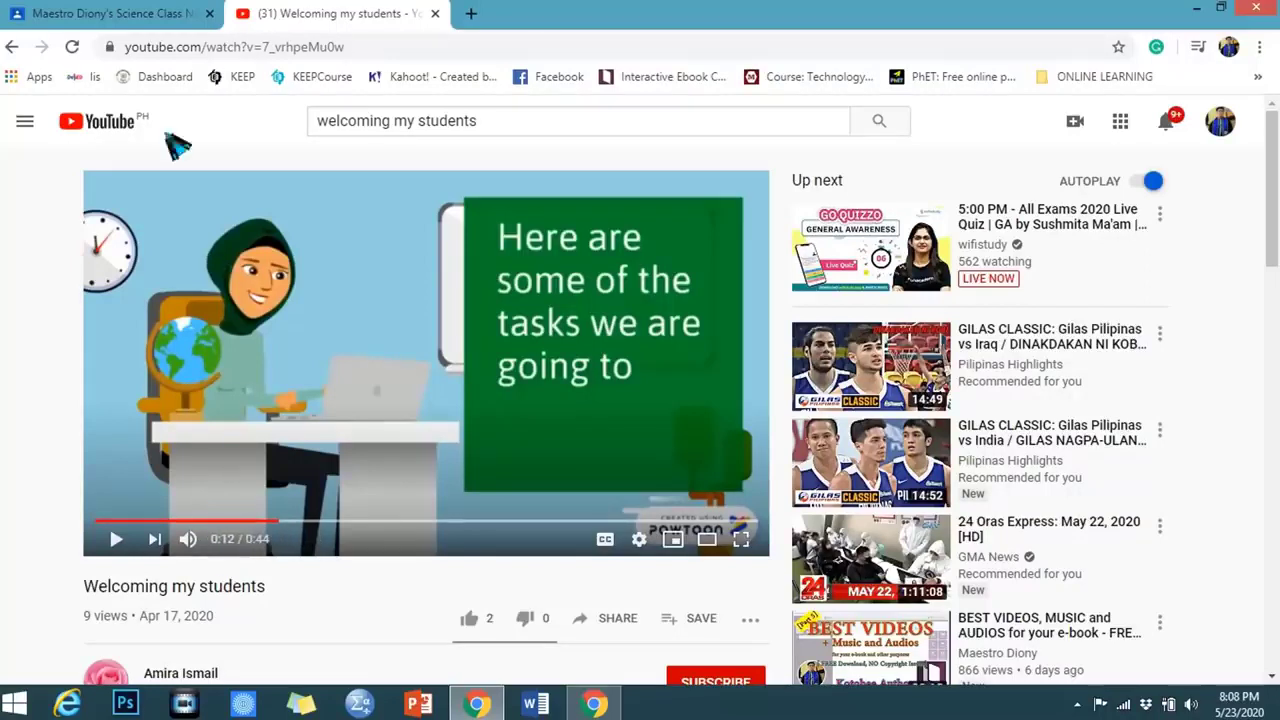
{"action": "left_click", "coordinate": [435, 14]}
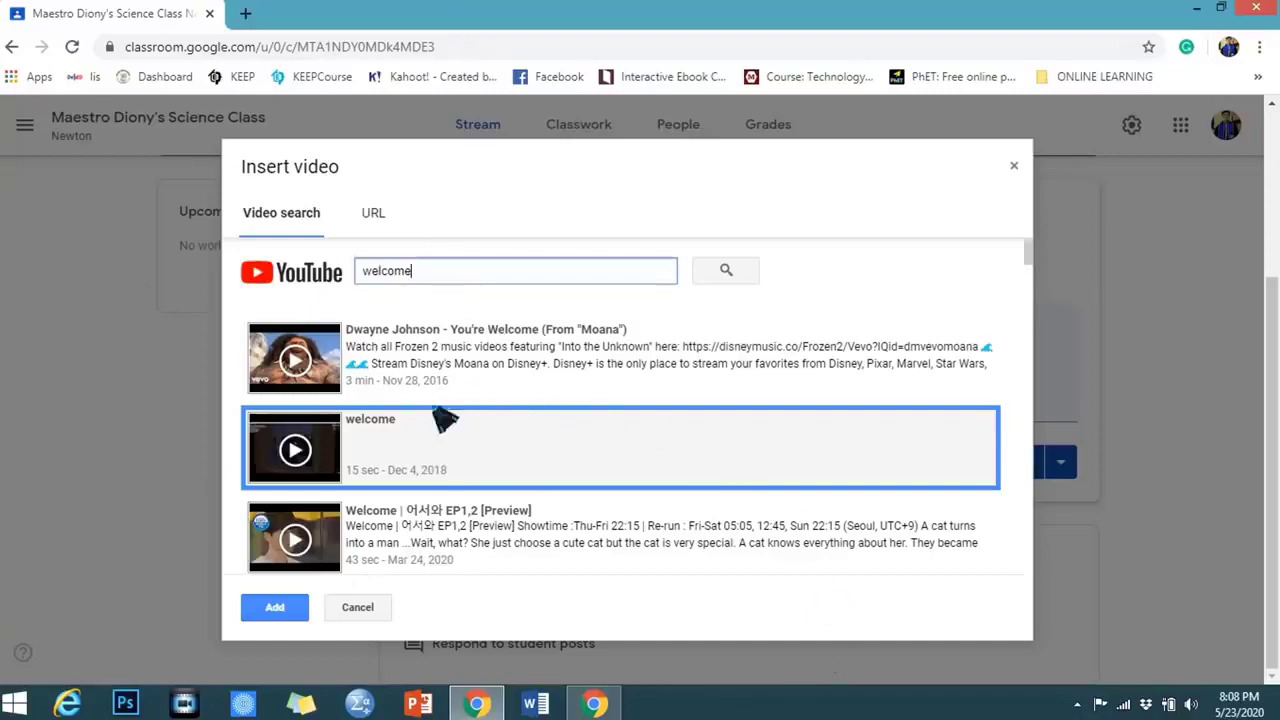
Cancel the Insert video dialog, open the Add link dialog, and open a new browser tab
{"action": "left_click", "coordinate": [377, 612]}
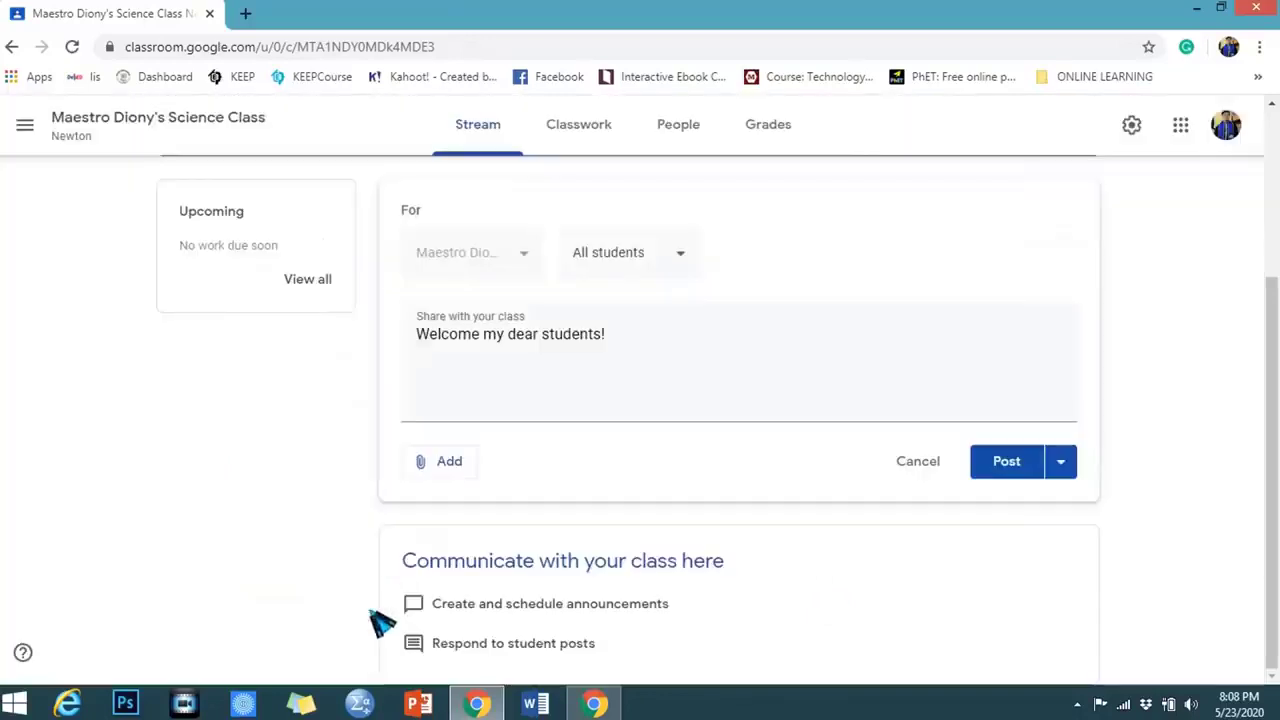
{"action": "left_click", "coordinate": [458, 468]}
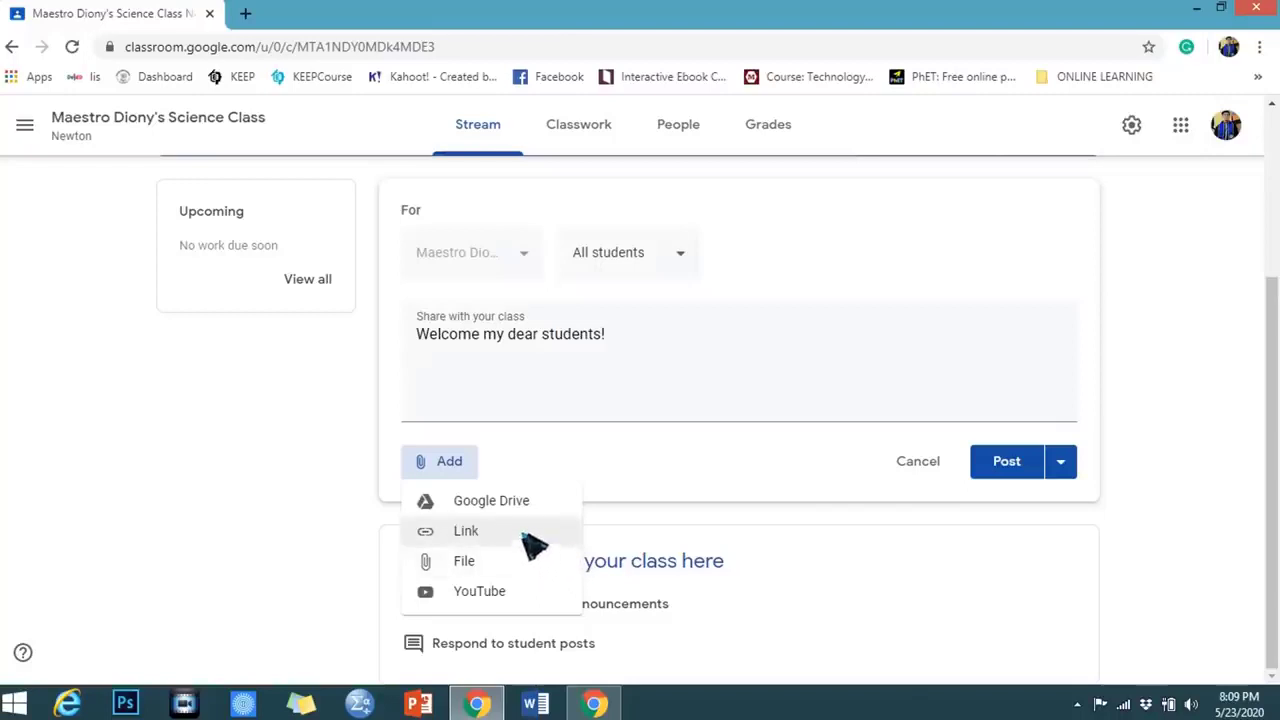
{"action": "left_click", "coordinate": [523, 533]}
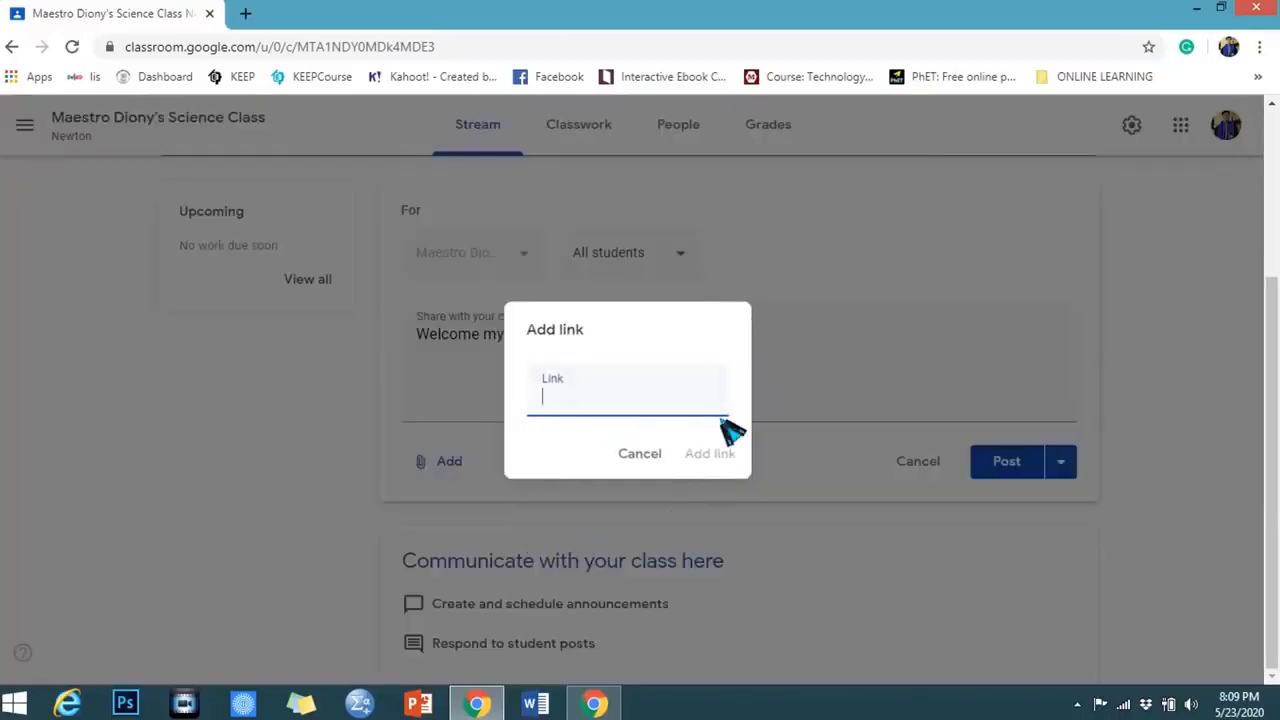
{"action": "left_click", "coordinate": [252, 16]}
Web-search 'all about earth' and open NASA's Earth overview page on solarsystem.nasa.gov
{"action": "left_click", "coordinate": [522, 393]}
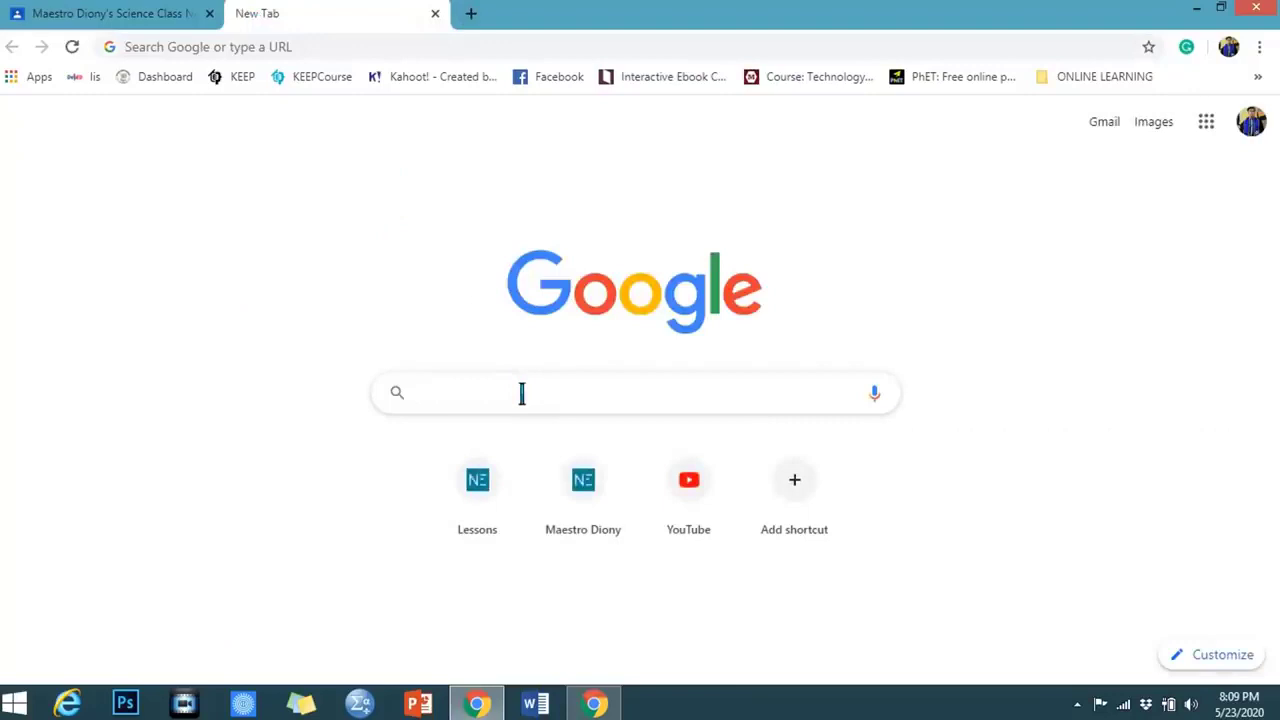
{"action": "type", "text": "ea==="}
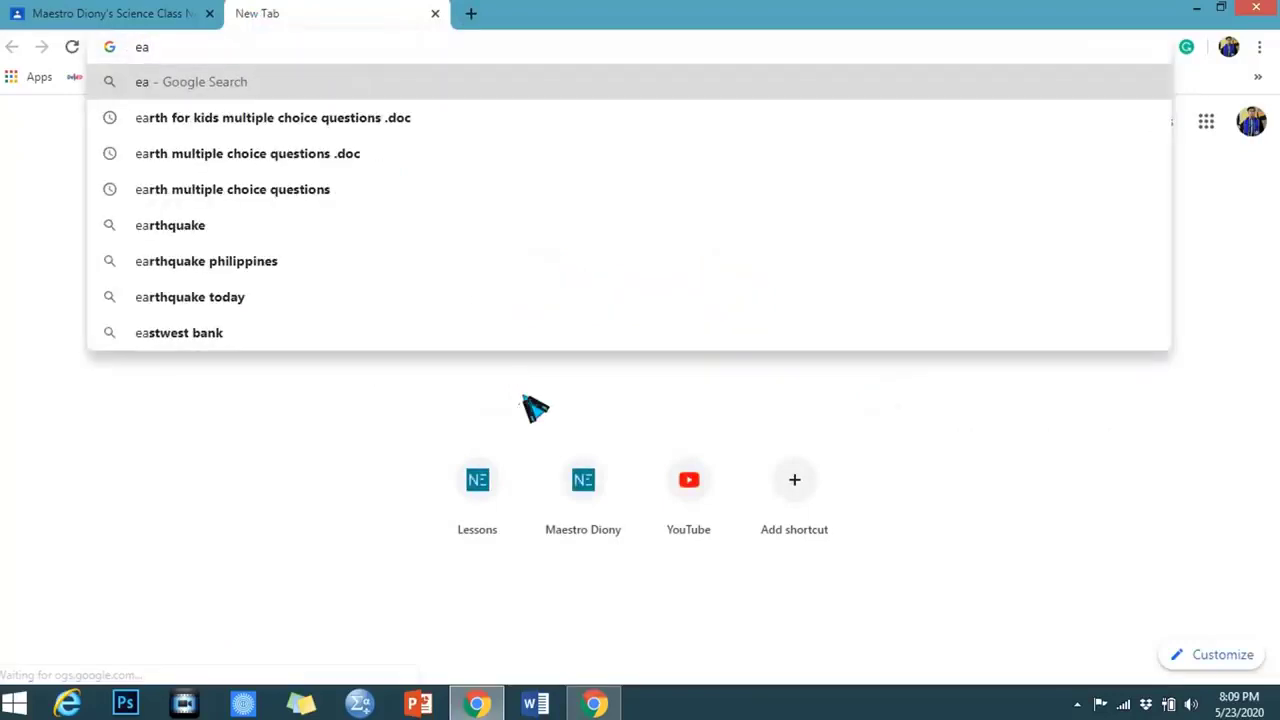
{"action": "key", "text": "BackSpace"}
{"action": "key", "text": "BackSpace"}
{"action": "key", "text": "BackSpace"}
{"action": "key", "text": "BackSpace"}
{"action": "key", "text": "BackSpace"}
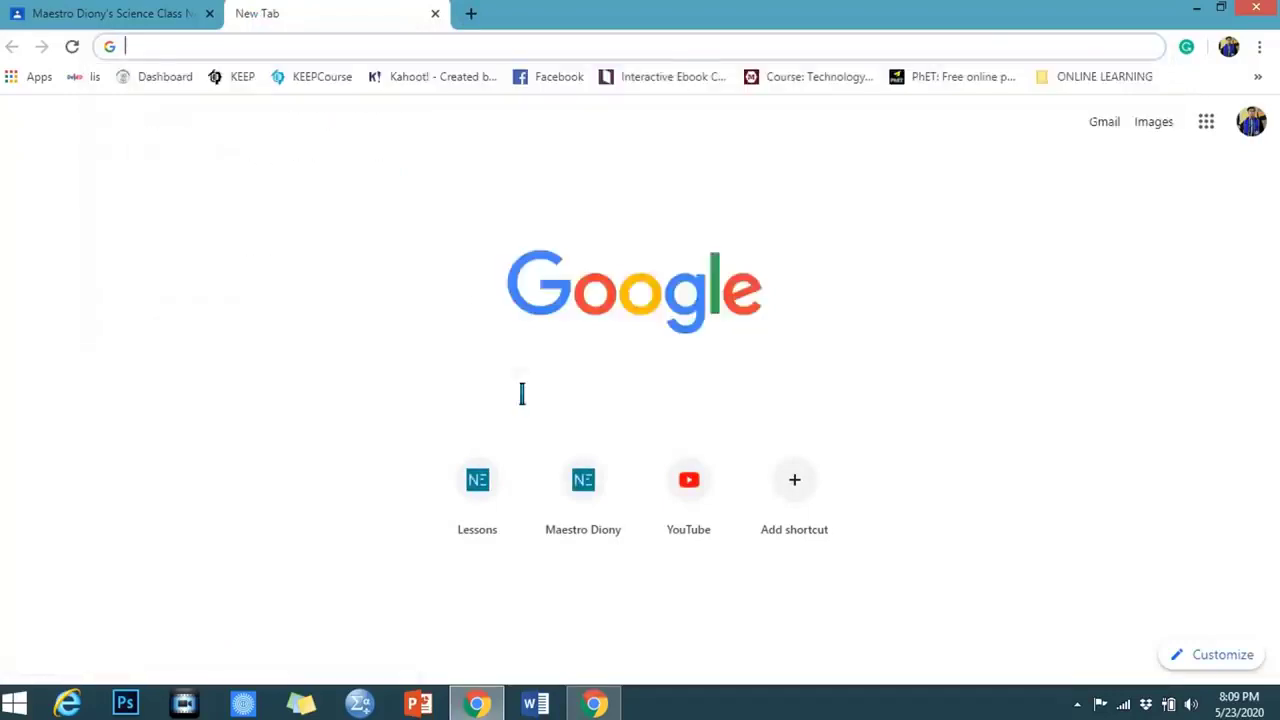
{"action": "type", "text": "all abou"}
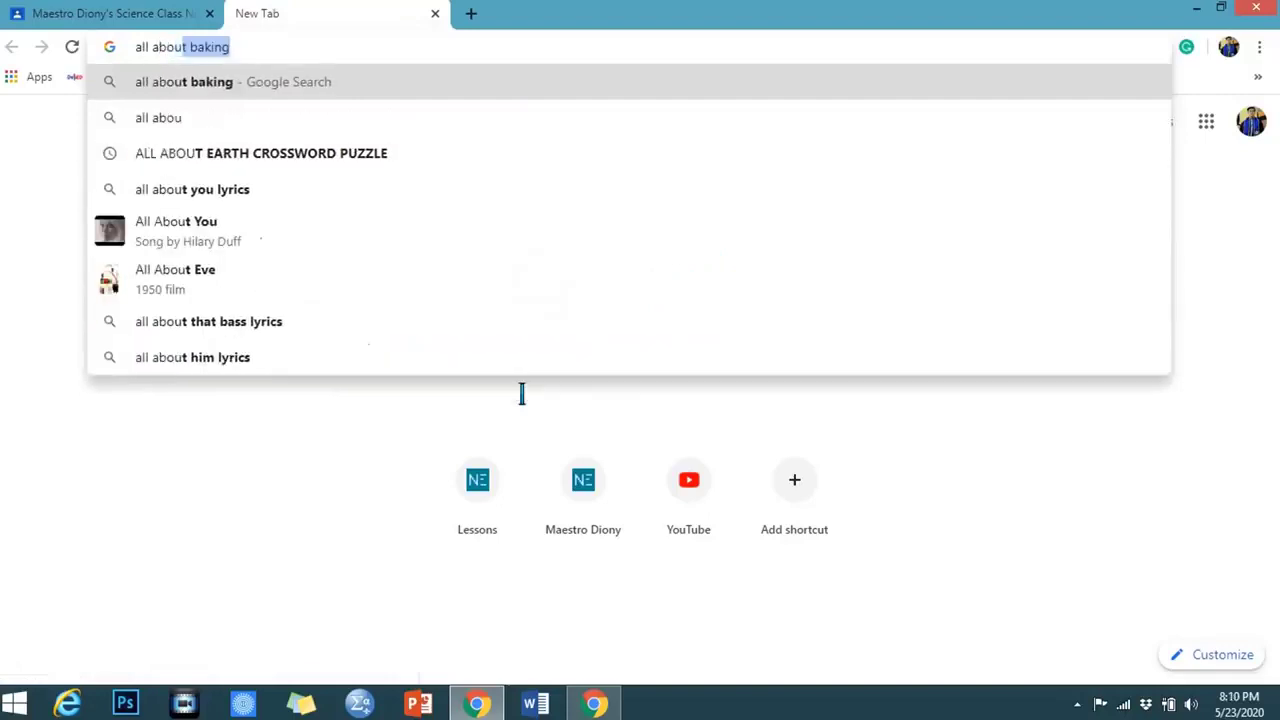
{"action": "type", "text": "t earth"}
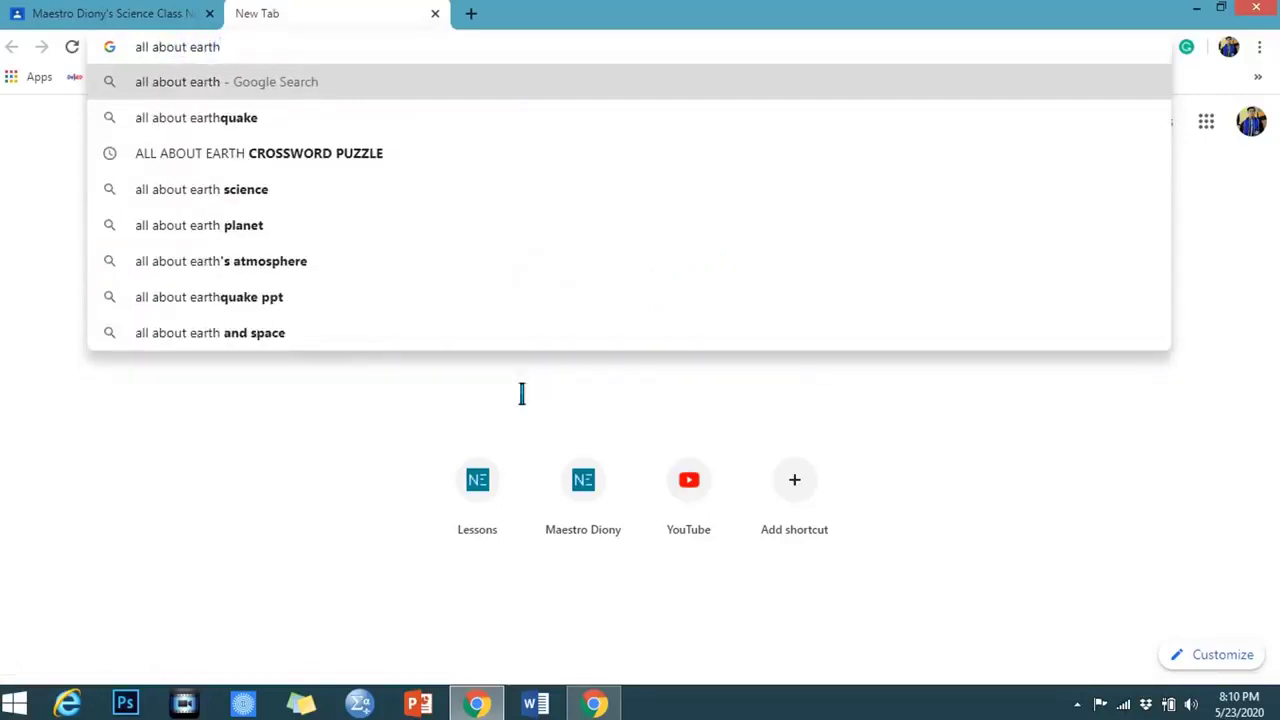
{"action": "key", "text": "Return"}
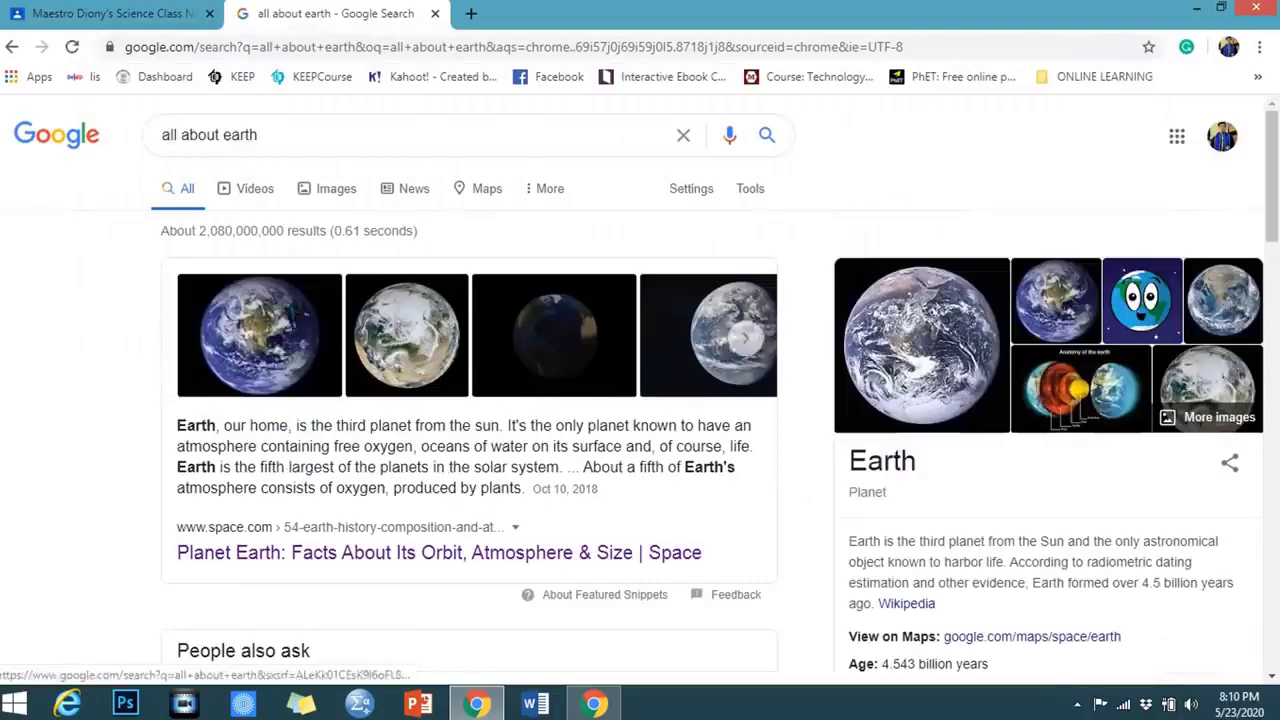
{"action": "scroll", "coordinate": [465, 510], "scroll_direction": "down", "scroll_amount": 2}
{"action": "scroll", "coordinate": [462, 500], "scroll_direction": "down", "scroll_amount": 4}
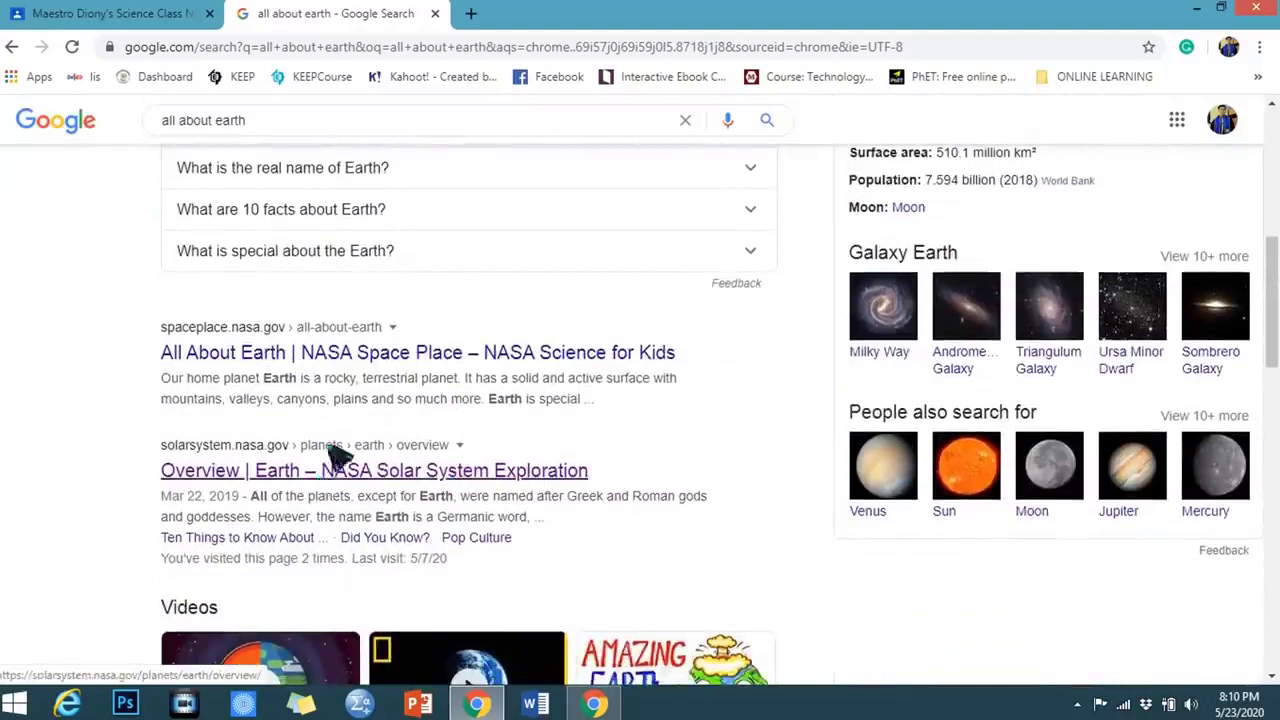
{"action": "left_click", "coordinate": [335, 478]}
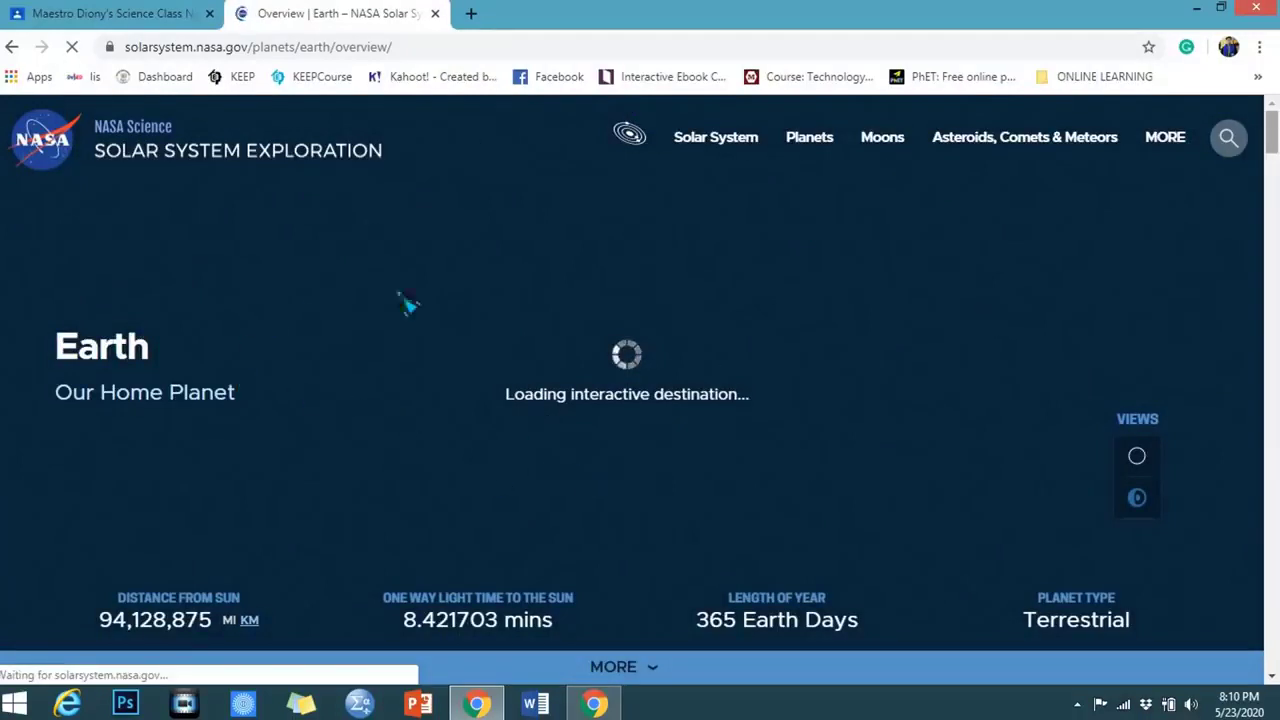
Copy the NASA Earth overview page's web address from the address bar
{"action": "scroll", "coordinate": [700, 480], "scroll_direction": "down", "scroll_amount": 2}
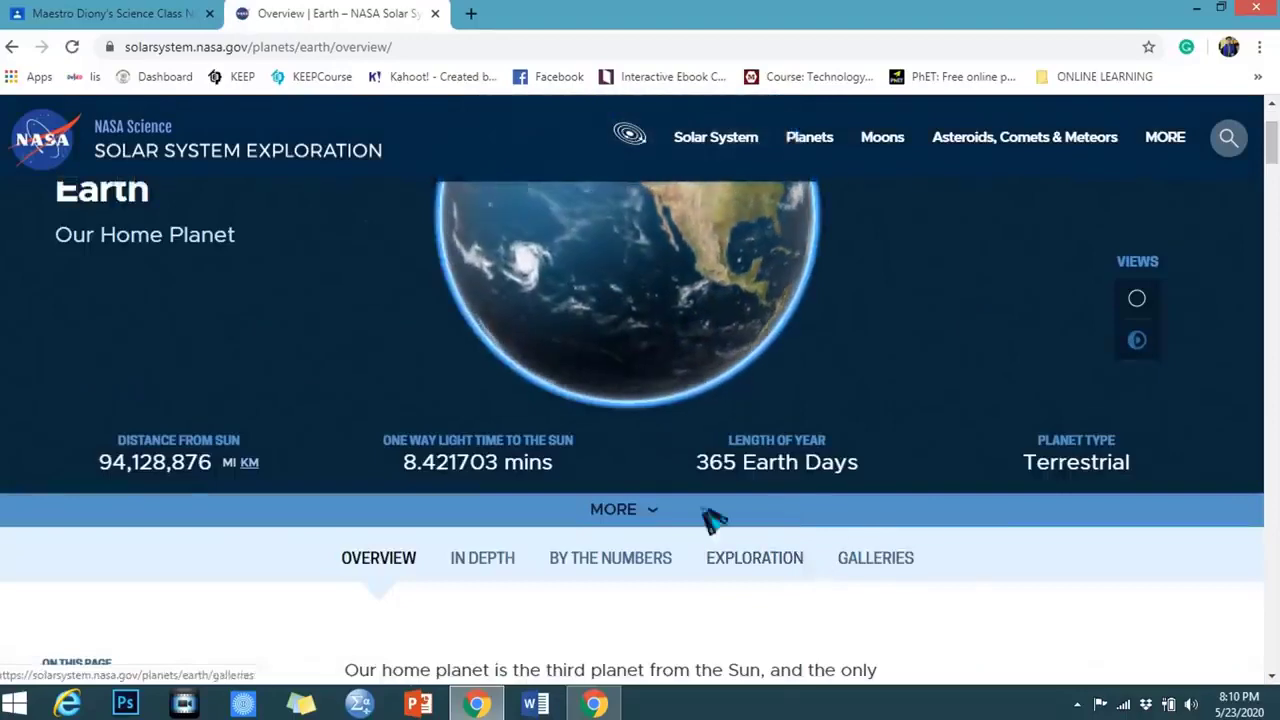
{"action": "scroll", "coordinate": [1274, 124], "scroll_direction": "up", "scroll_amount": 2}
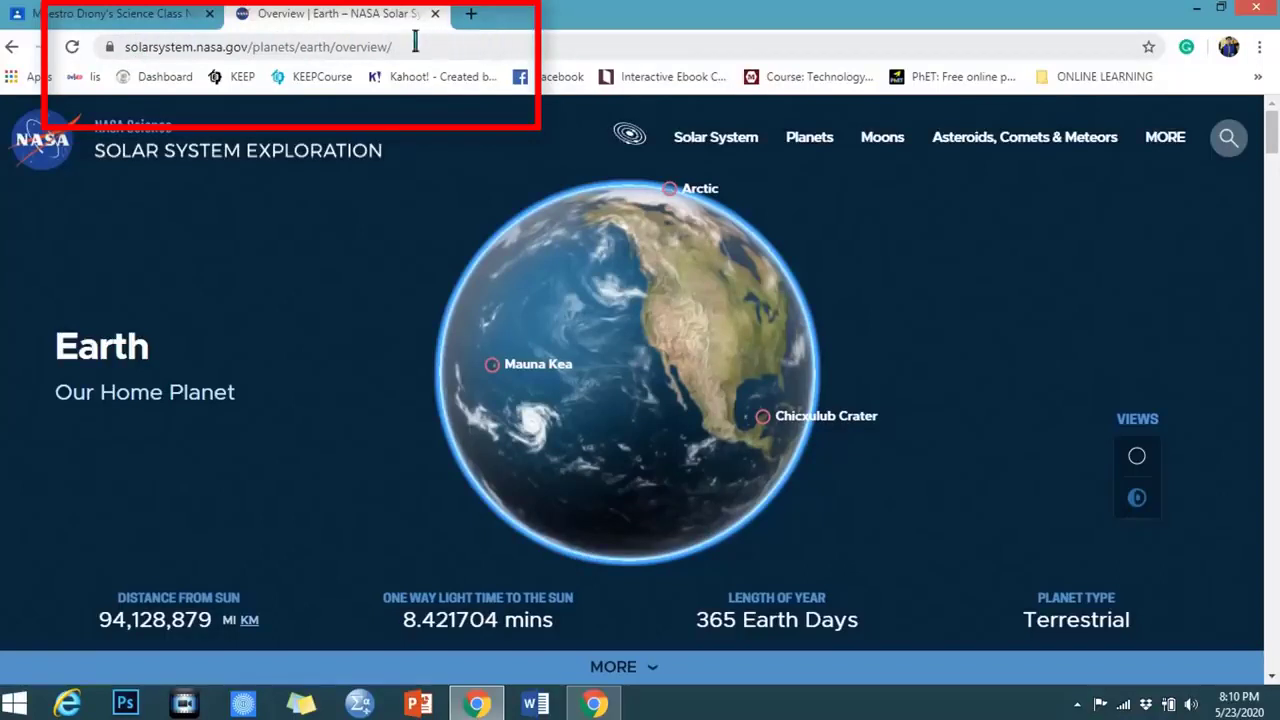
{"action": "left_click_drag", "start_coordinate": [414, 47], "coordinate": [118, 47]}
{"action": "key", "text": "ctrl+c"}
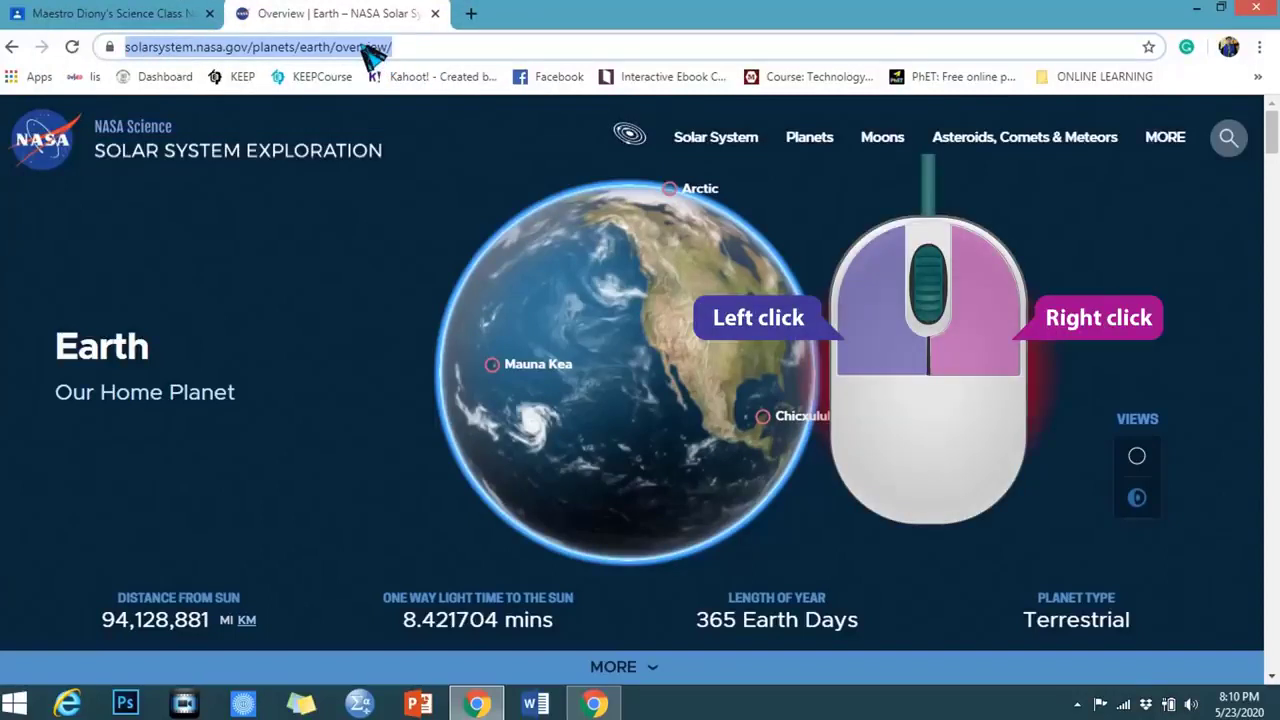
{"action": "right_click", "coordinate": [372, 54]}
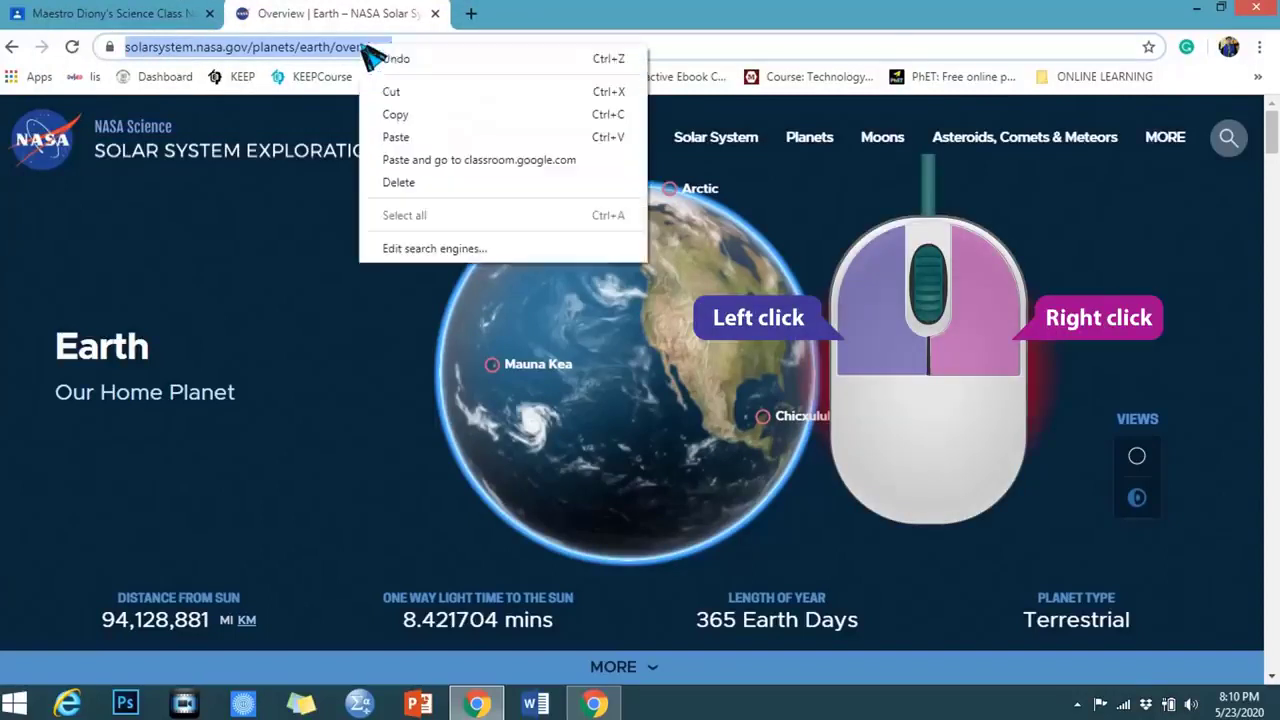
{"action": "left_click", "coordinate": [440, 120]}
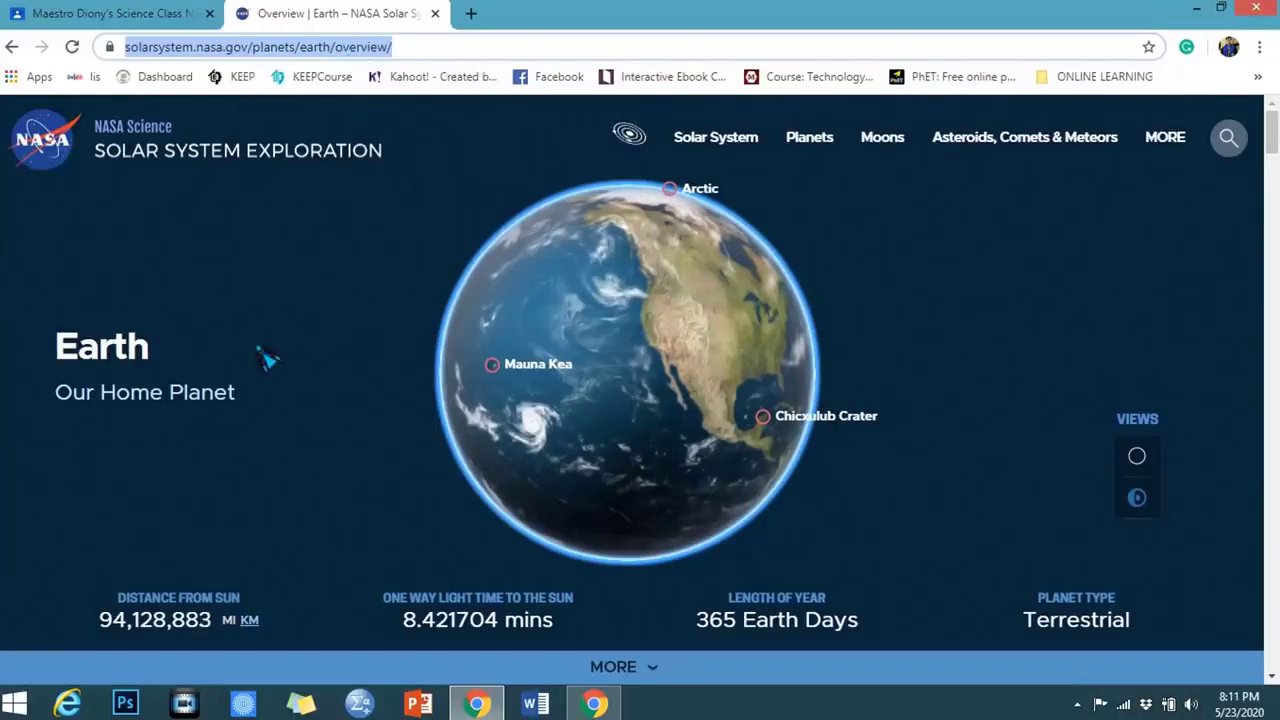
Paste the NASA Earth page address into the Link field and attach it to the welcome draft
{"action": "left_click", "coordinate": [150, 20]}
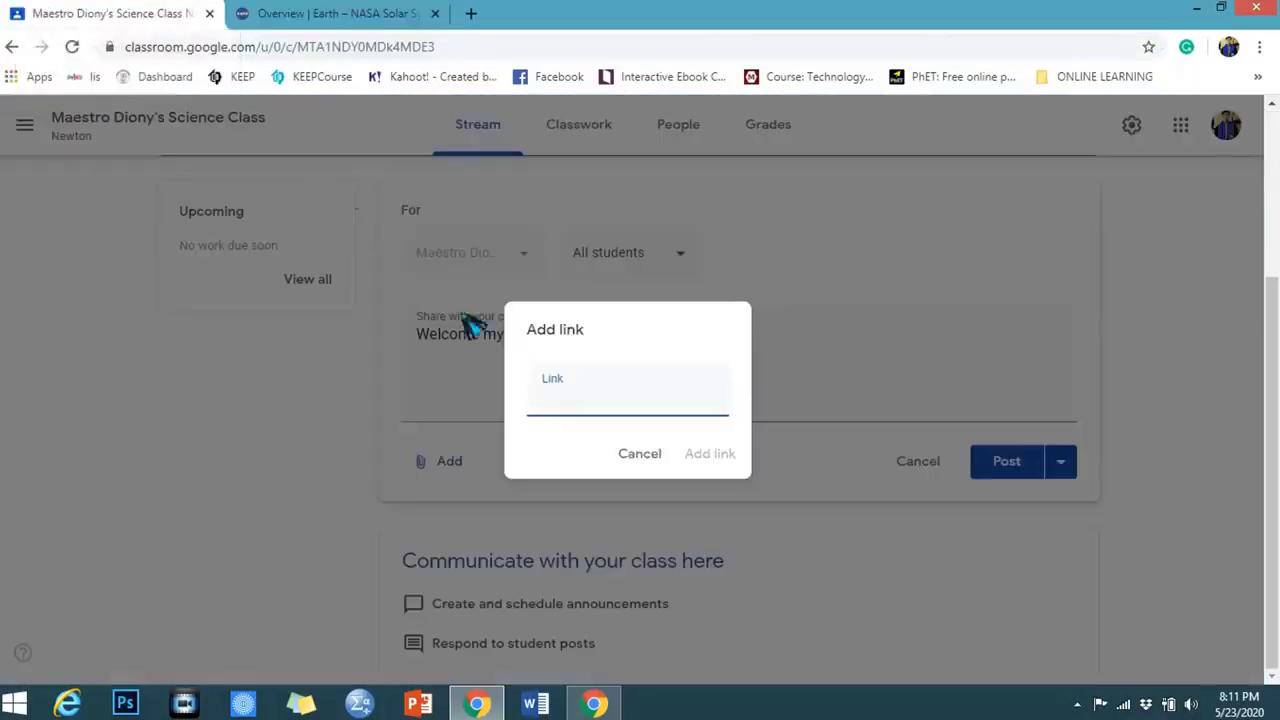
{"action": "right_click", "coordinate": [550, 398]}
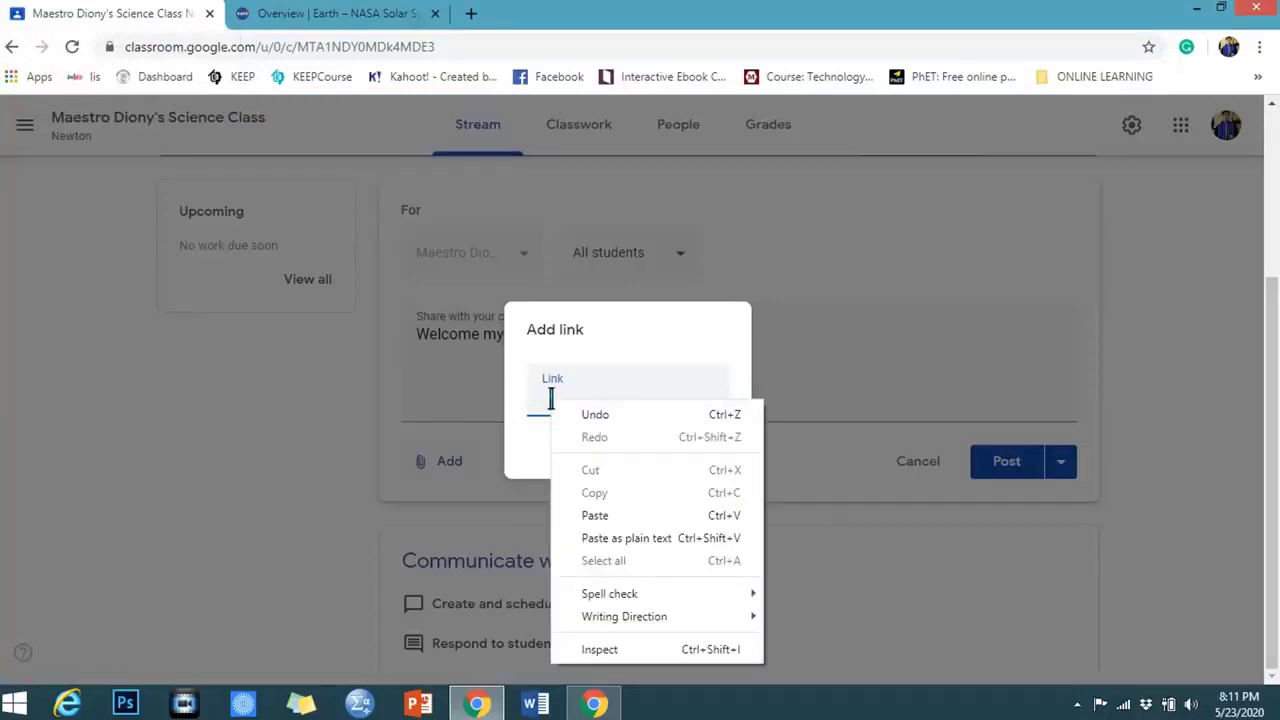
{"action": "left_click", "coordinate": [632, 516]}
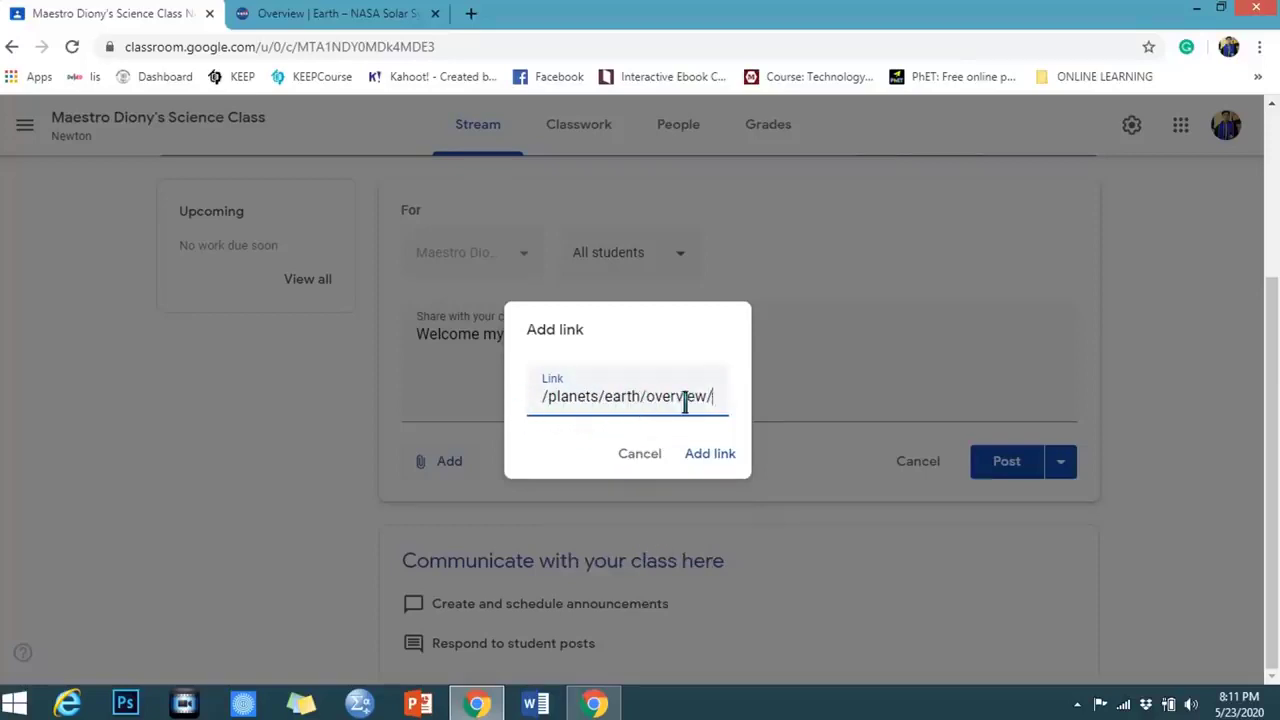
{"action": "left_click", "coordinate": [718, 462]}
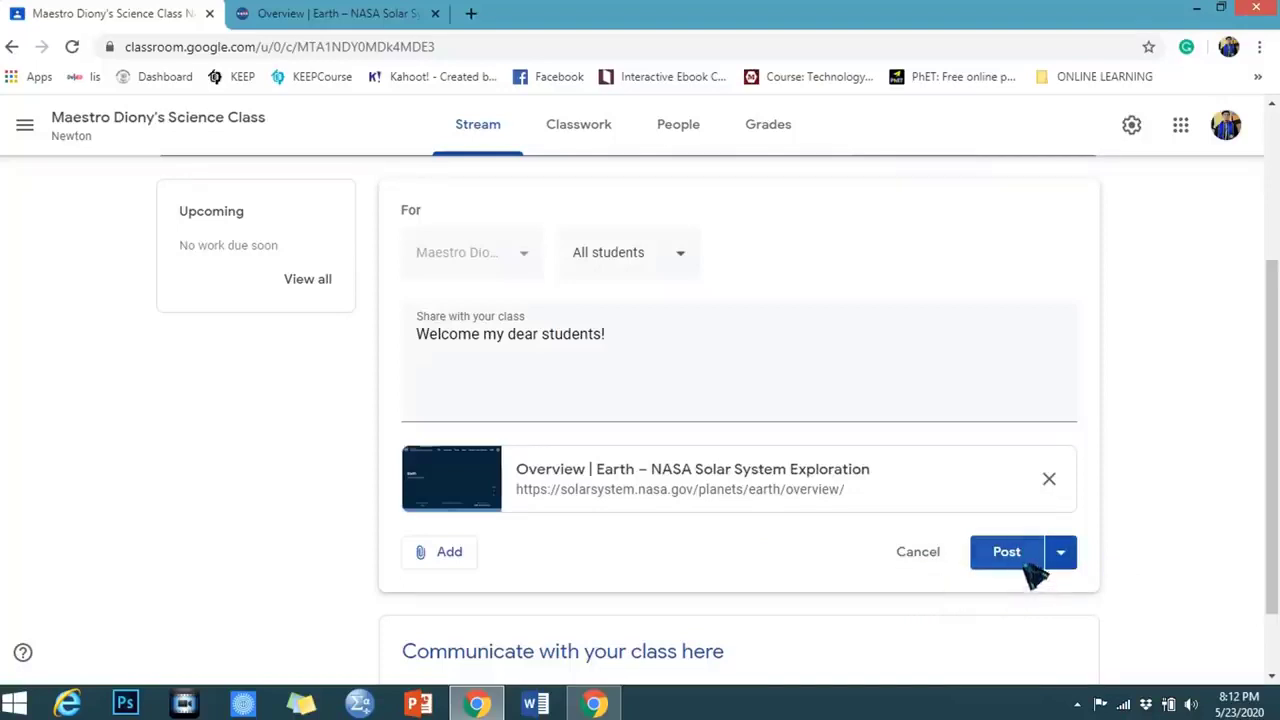
{"action": "left_click_drag", "start_coordinate": [1271, 506], "coordinate": [1268, 527]}
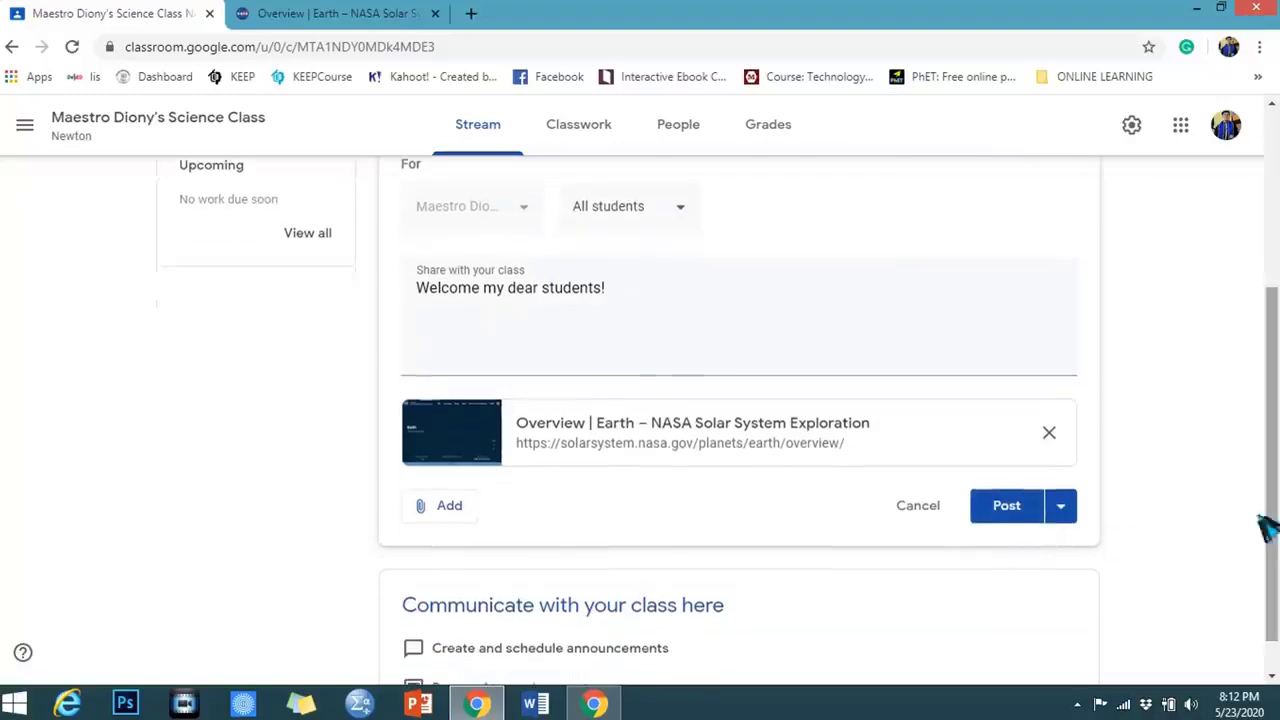
Schedule the welcome announcement for August 24, 2020, keeping the 8:00 AM time
{"action": "left_click", "coordinate": [1062, 507]}
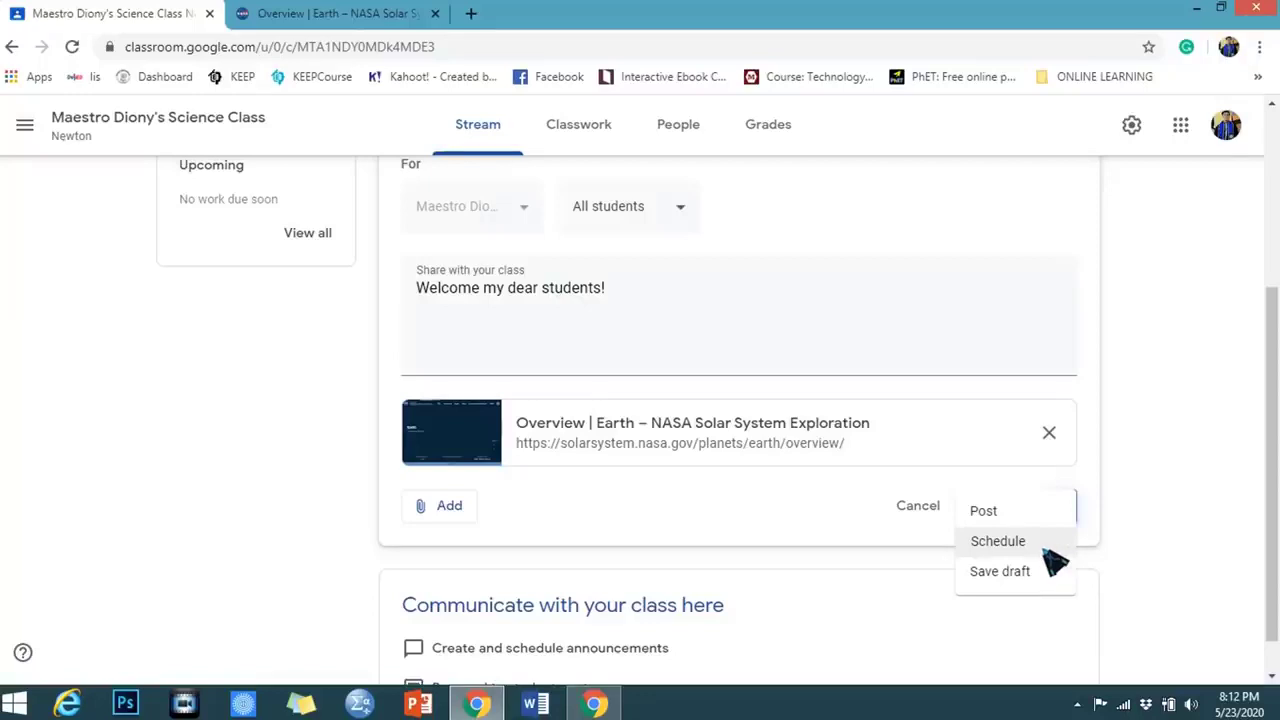
{"action": "left_click", "coordinate": [1057, 556]}
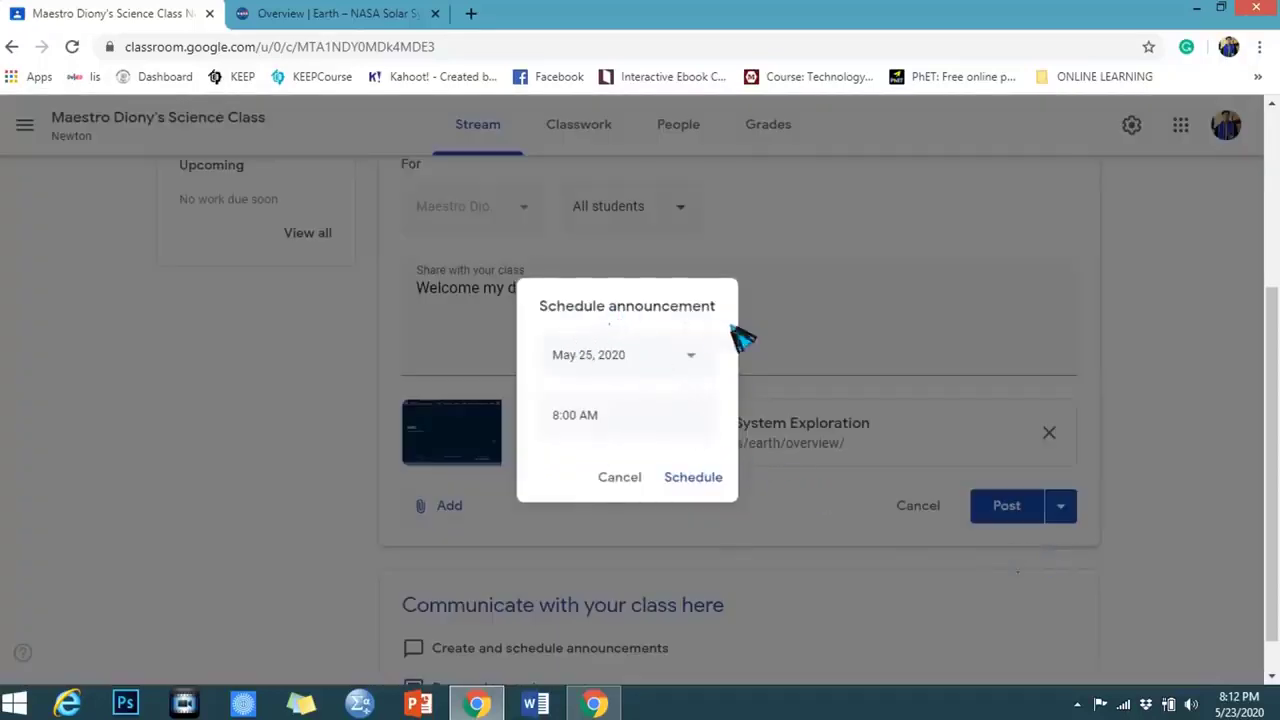
{"action": "left_click", "coordinate": [692, 357]}
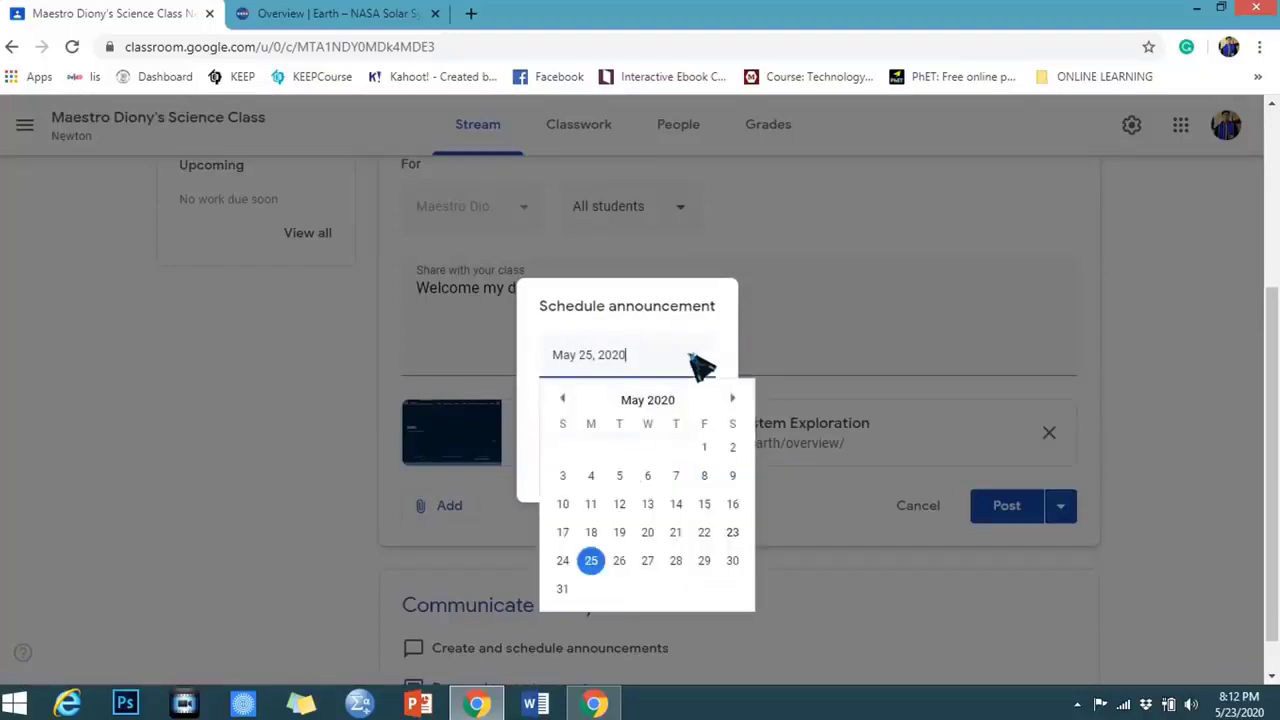
{"action": "left_click", "coordinate": [733, 399]}
{"action": "left_click", "coordinate": [733, 399]}
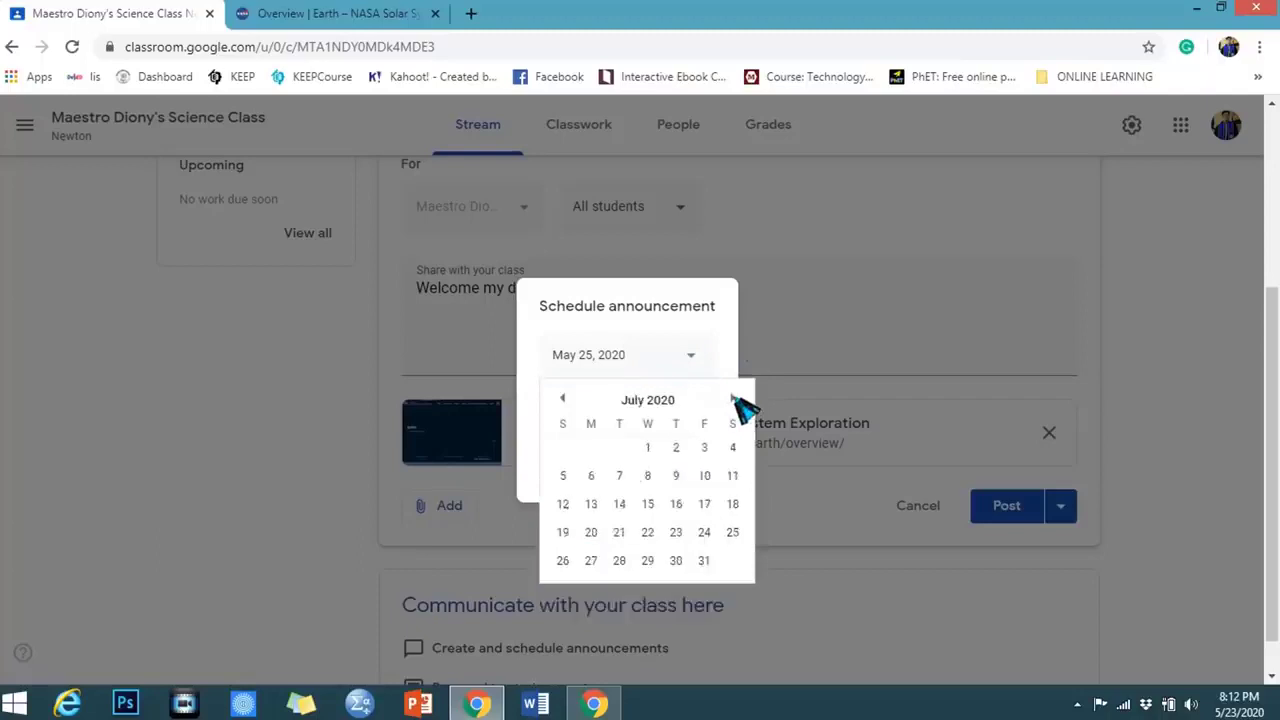
{"action": "left_click", "coordinate": [733, 399]}
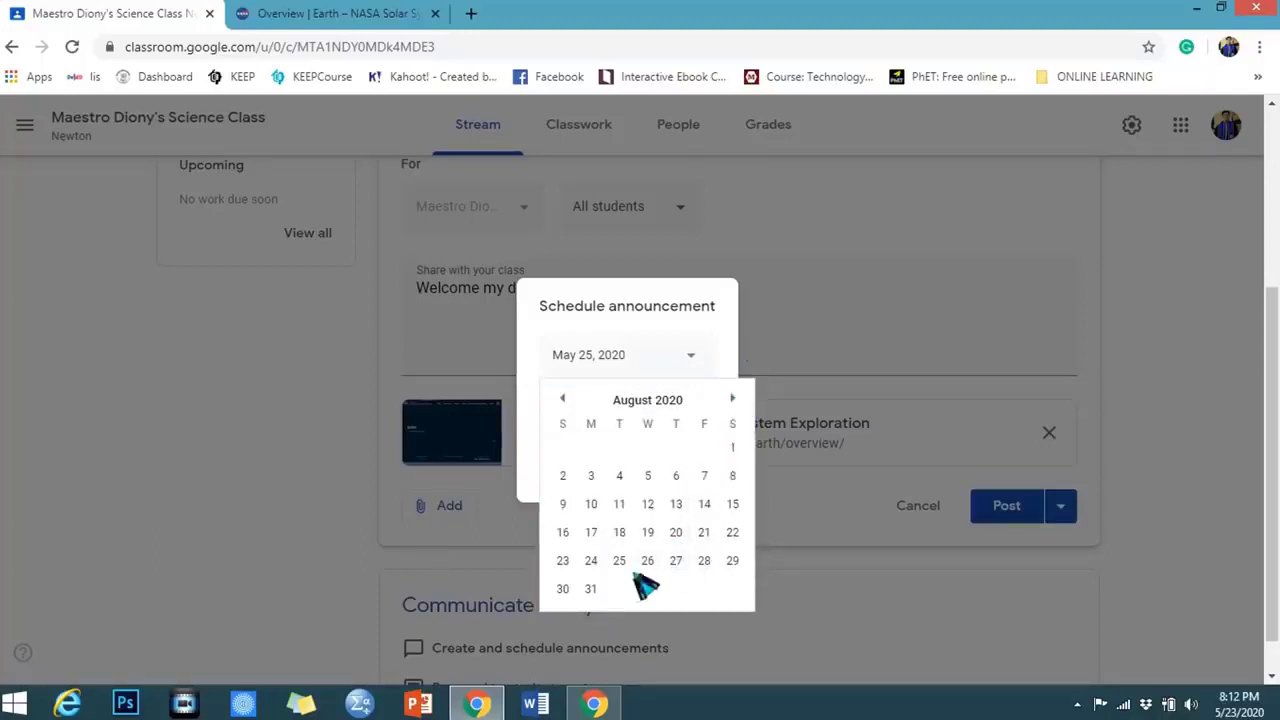
{"action": "left_click", "coordinate": [591, 561]}
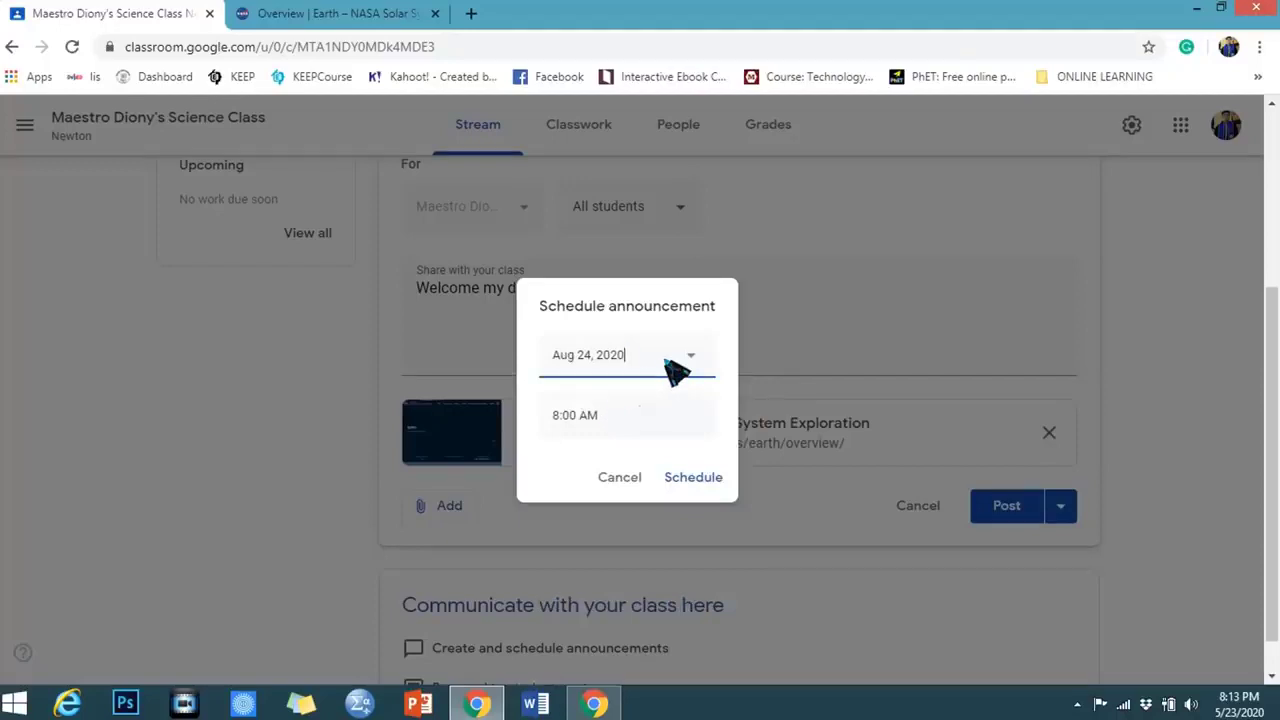
{"action": "left_click", "coordinate": [705, 482]}
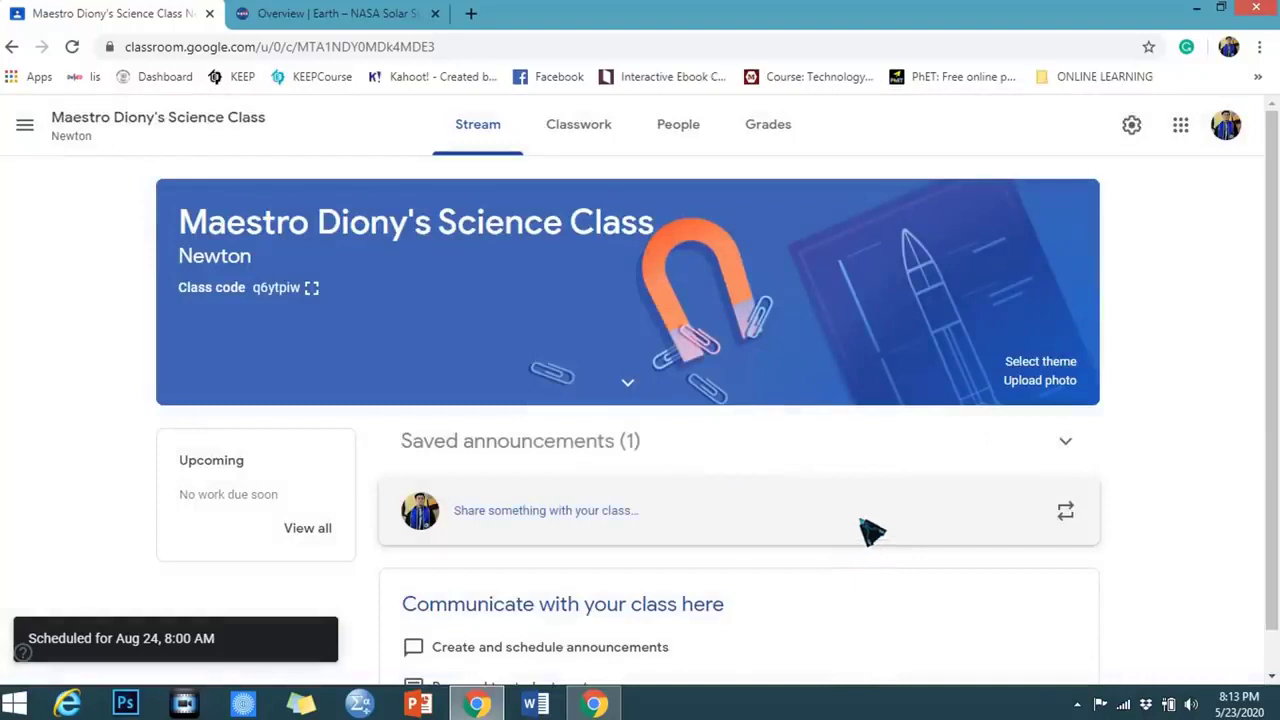
Review the Aug 24 welcome post under Saved announcements, then begin a new announcement for All students
{"action": "scroll", "coordinate": [880, 518], "scroll_direction": "down", "scroll_amount": 1}
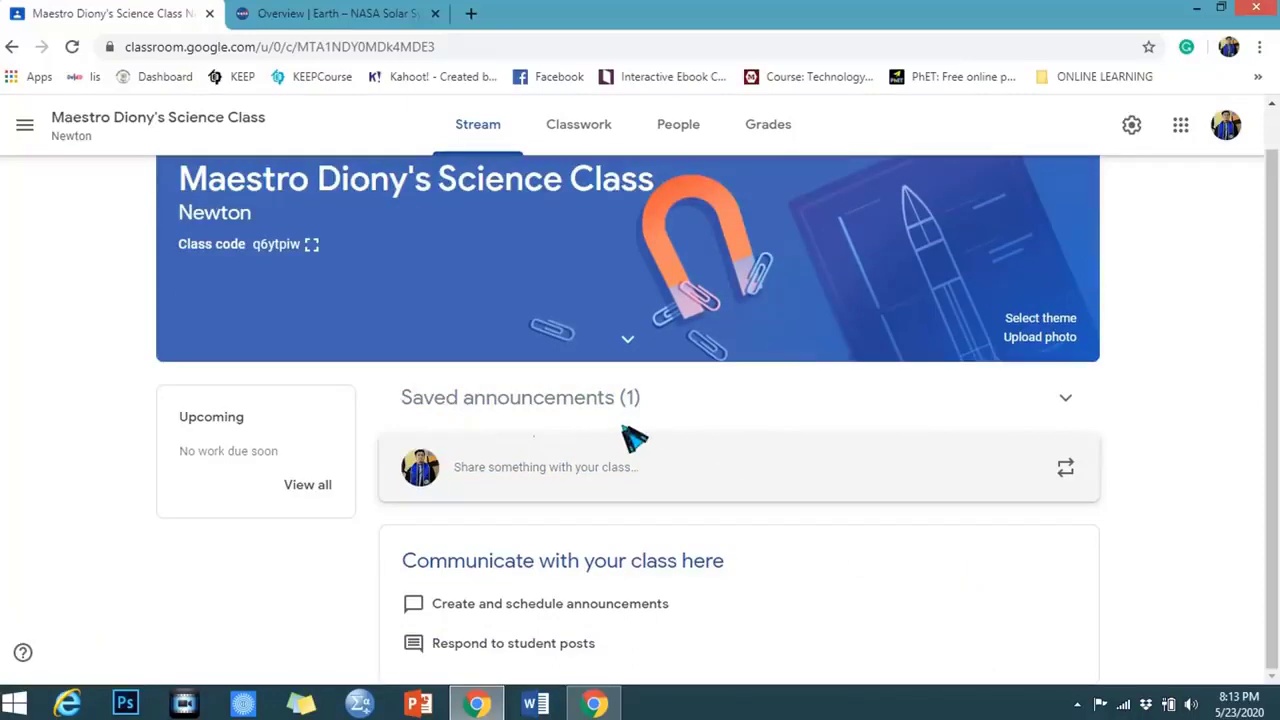
{"action": "left_click", "coordinate": [1066, 400]}
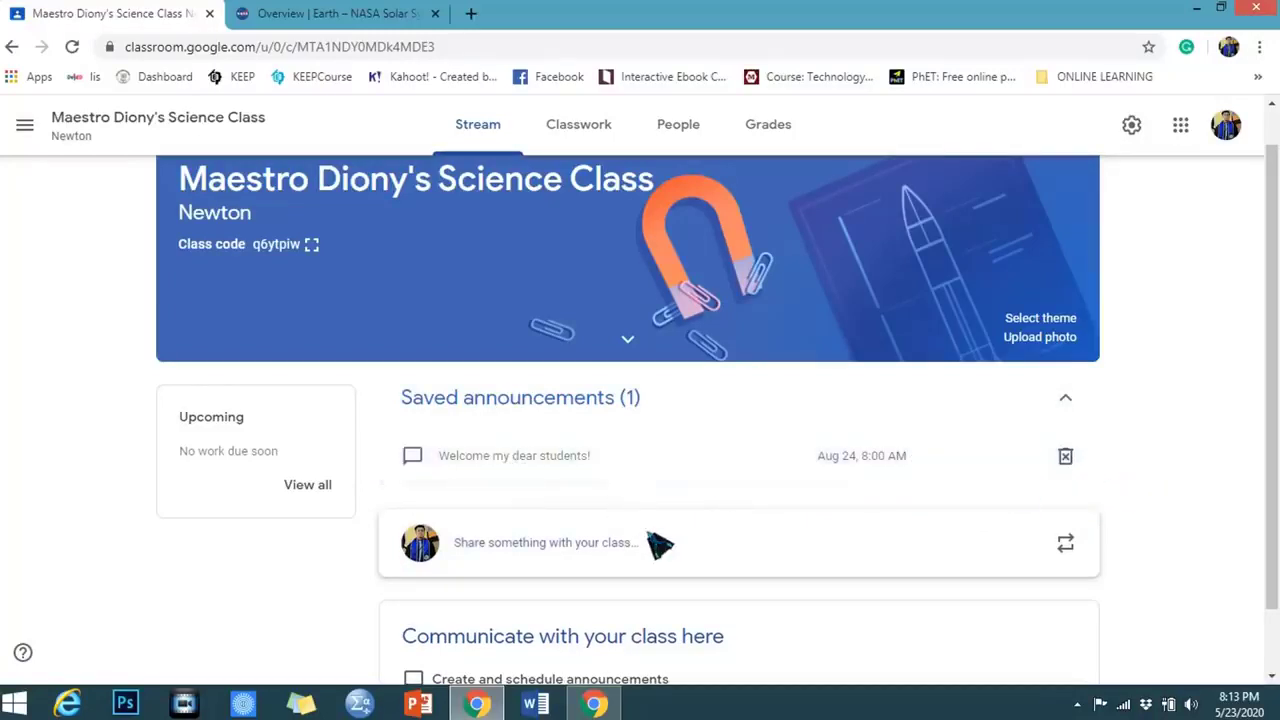
{"action": "left_click", "coordinate": [665, 470]}
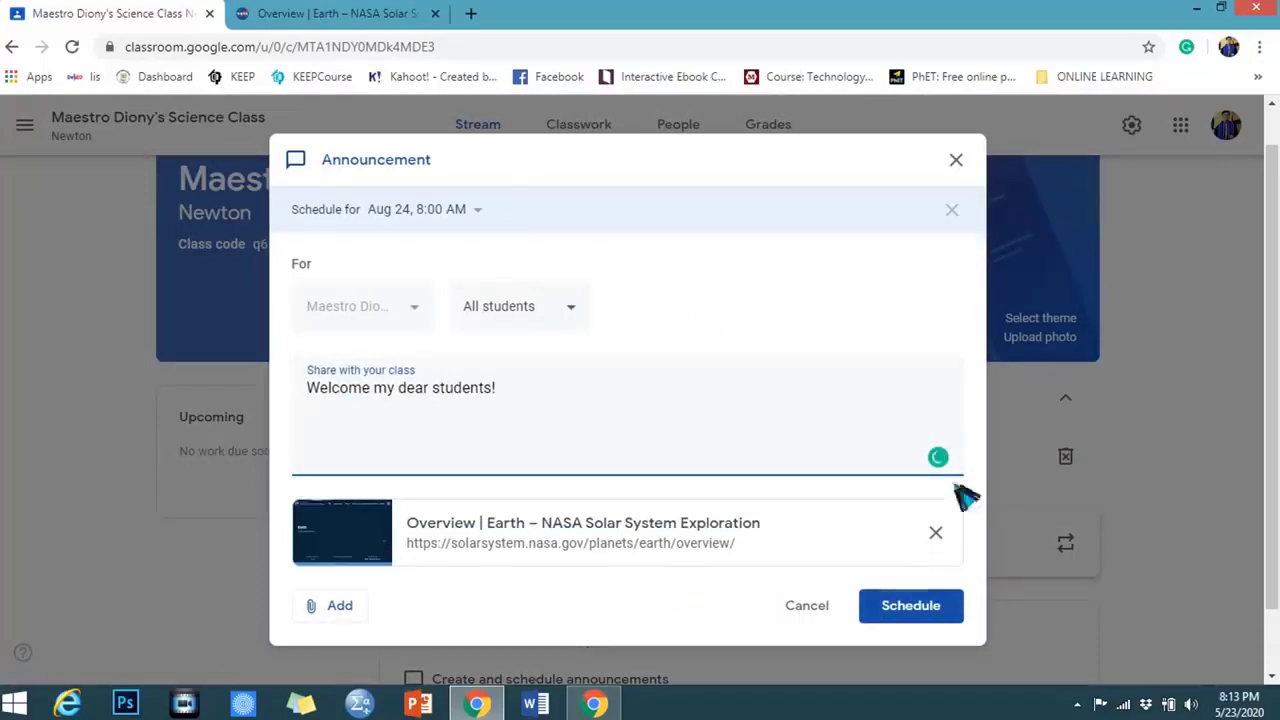
{"action": "left_click", "coordinate": [956, 161]}
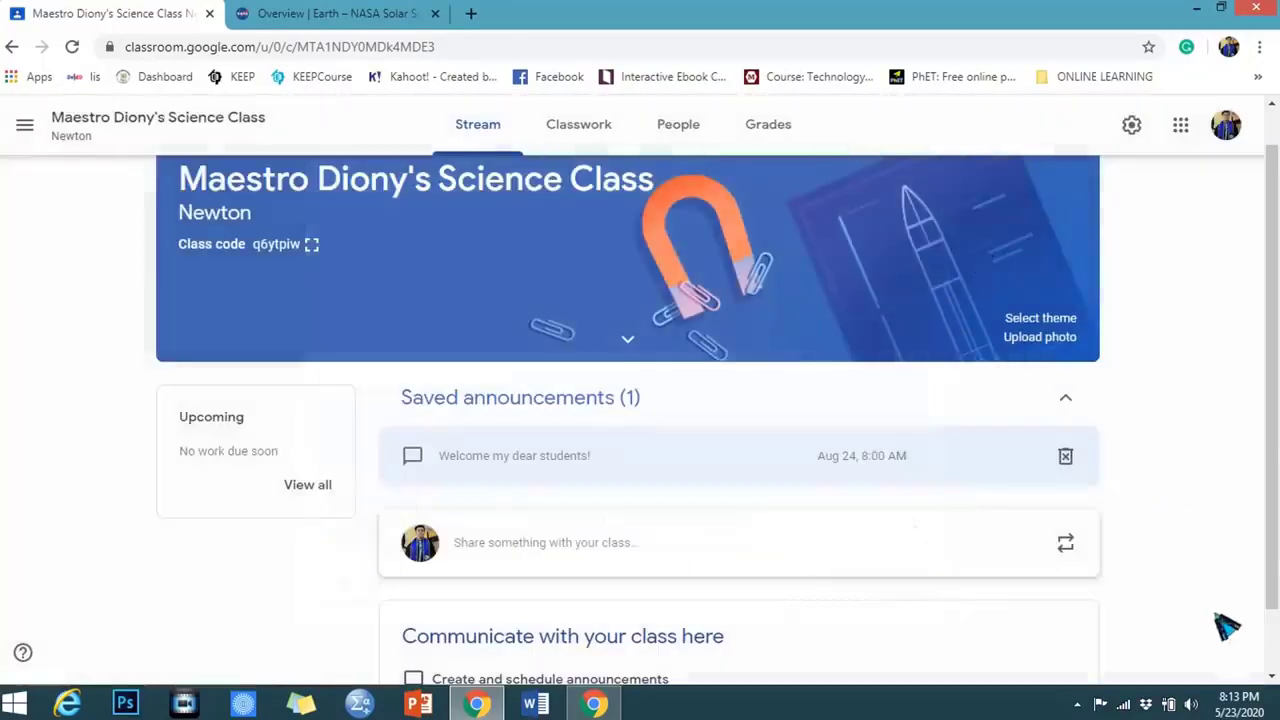
{"action": "scroll", "coordinate": [905, 594], "scroll_direction": "down", "scroll_amount": 1}
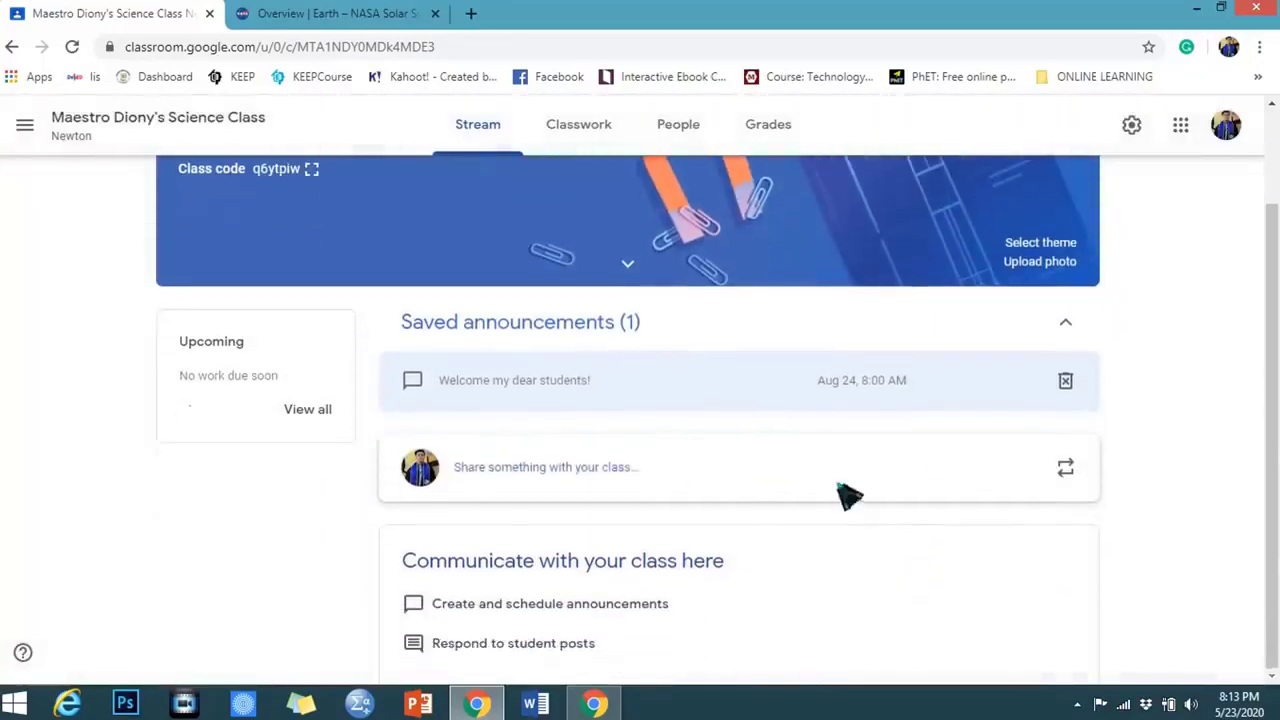
{"action": "left_click", "coordinate": [566, 466]}
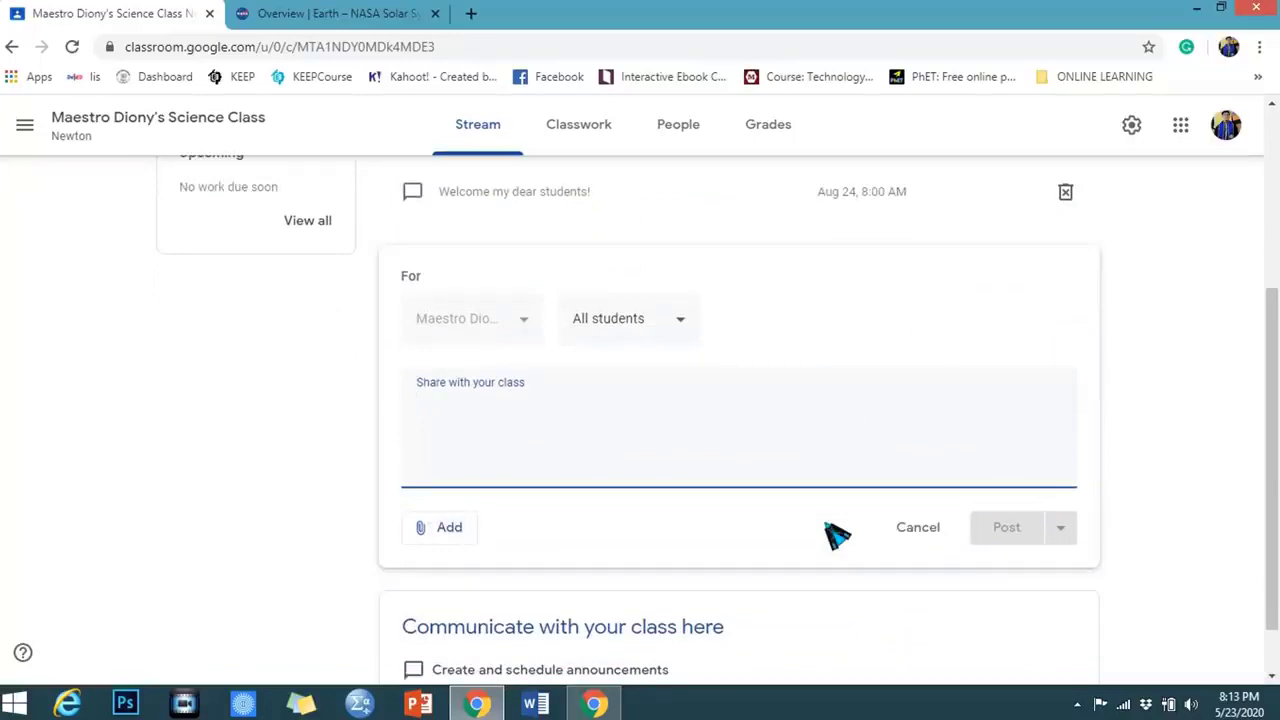
Write 'Welcome my KaMasters!' in the composer and post it to the class Stream
{"action": "type", "text": "Welcoem"}
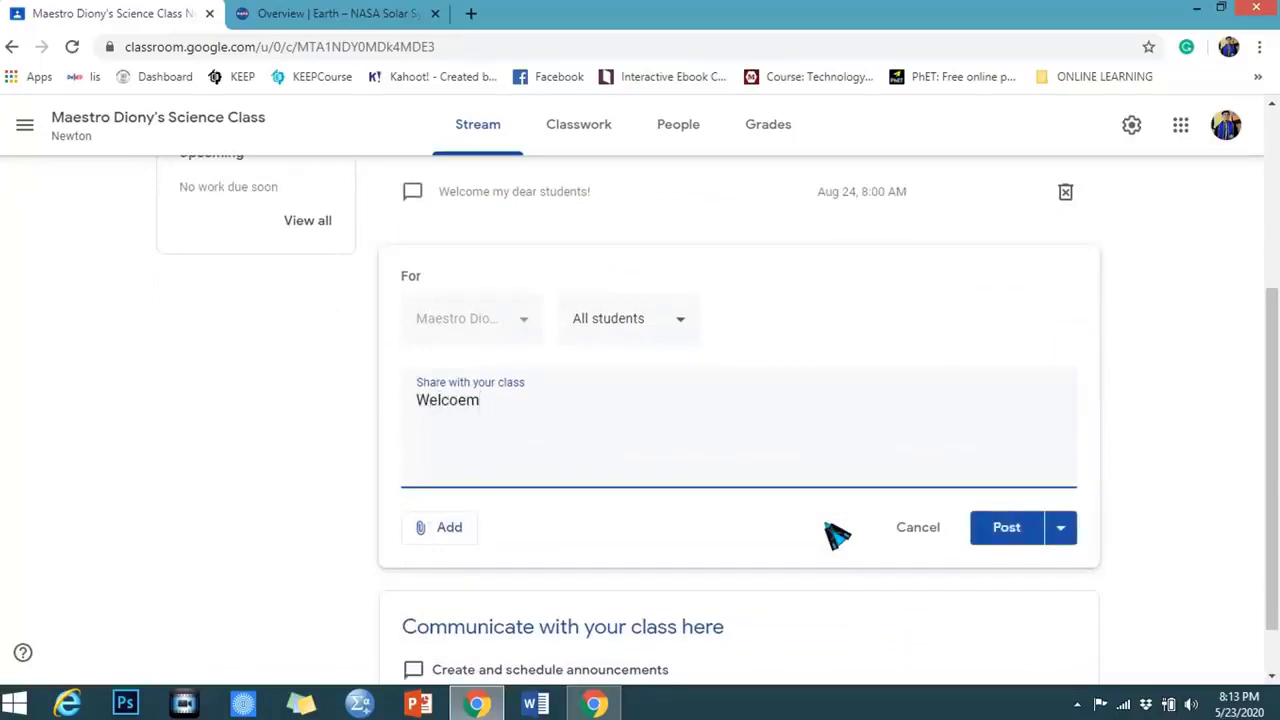
{"action": "key", "text": "BackSpace"}
{"action": "key", "text": "BackSpace"}
{"action": "type", "text": "me my KaMasters!"}
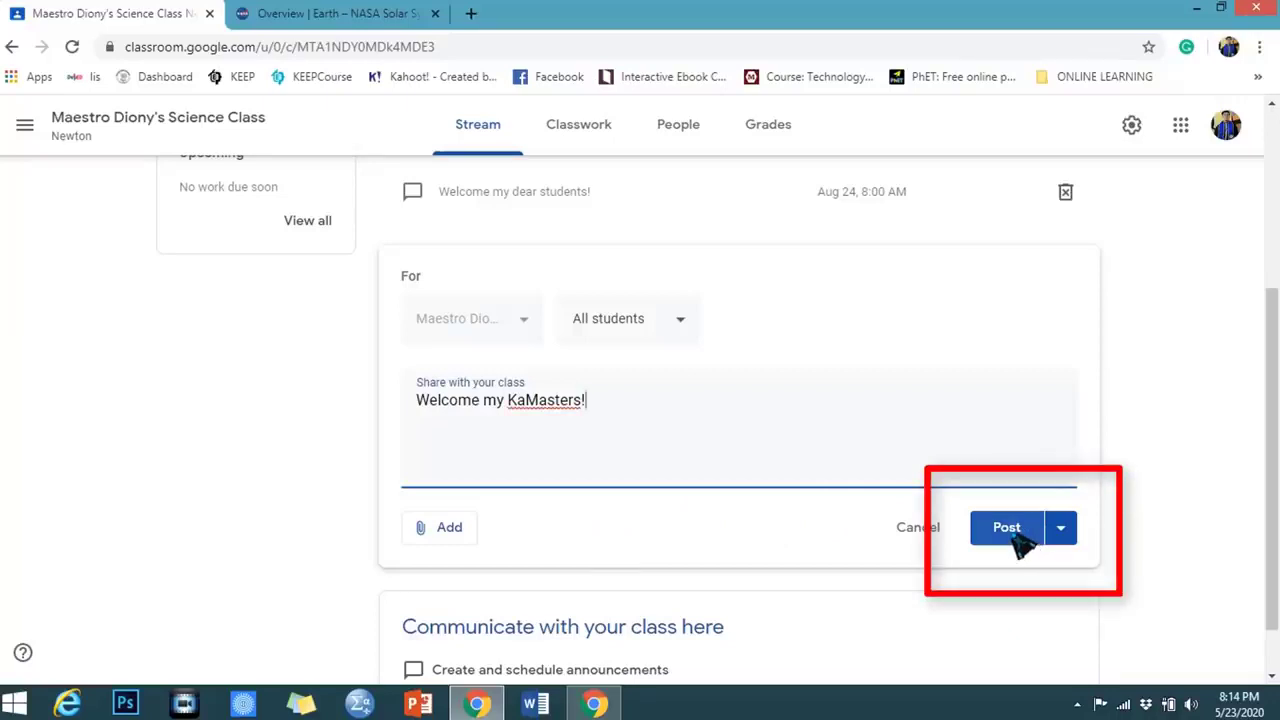
{"action": "left_click", "coordinate": [1010, 530]}
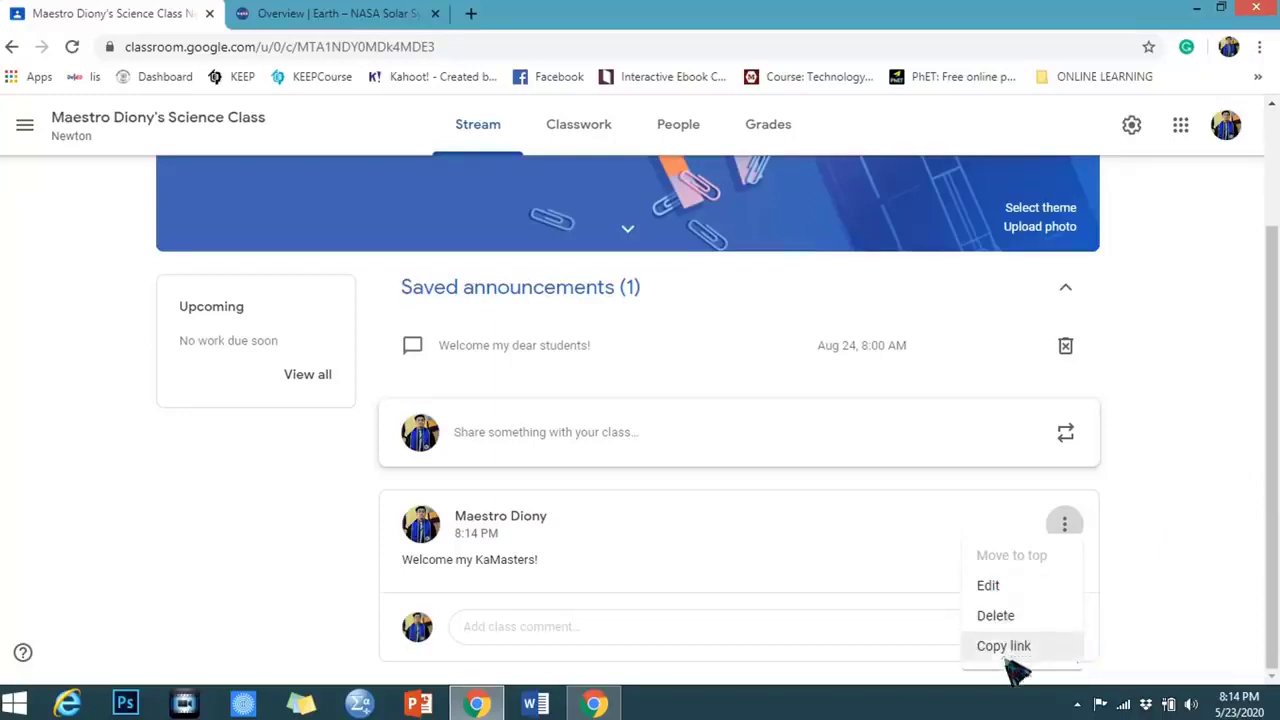
{"action": "left_click", "coordinate": [891, 601]}
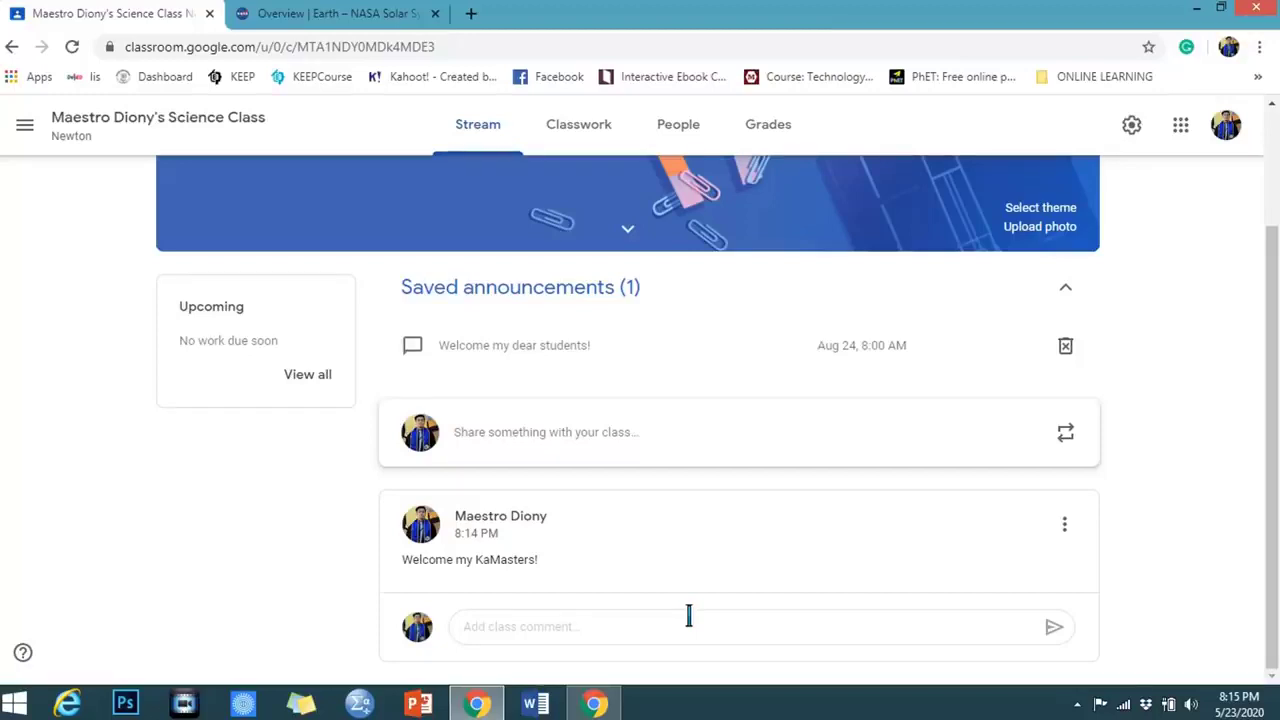
Add the class comment 'Hello po Sir!' to the KaMasters announcement
{"action": "left_click", "coordinate": [688, 615]}
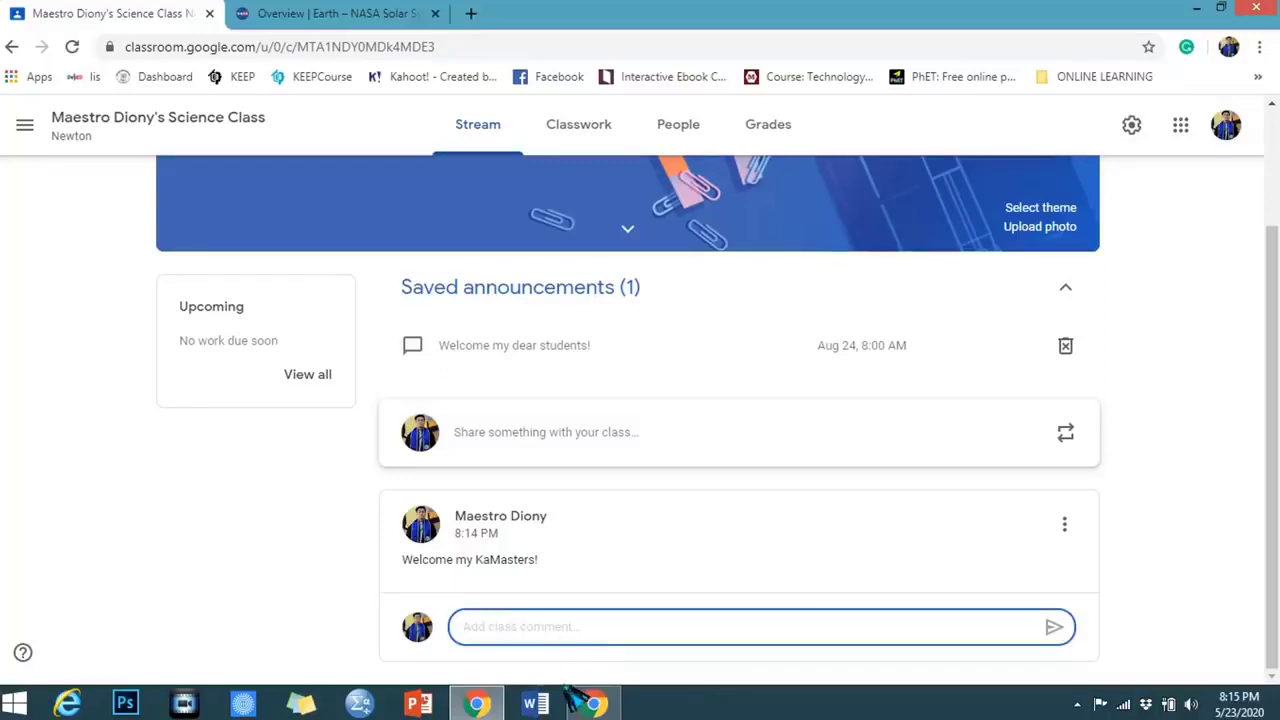
{"action": "type", "text": "Hello"}
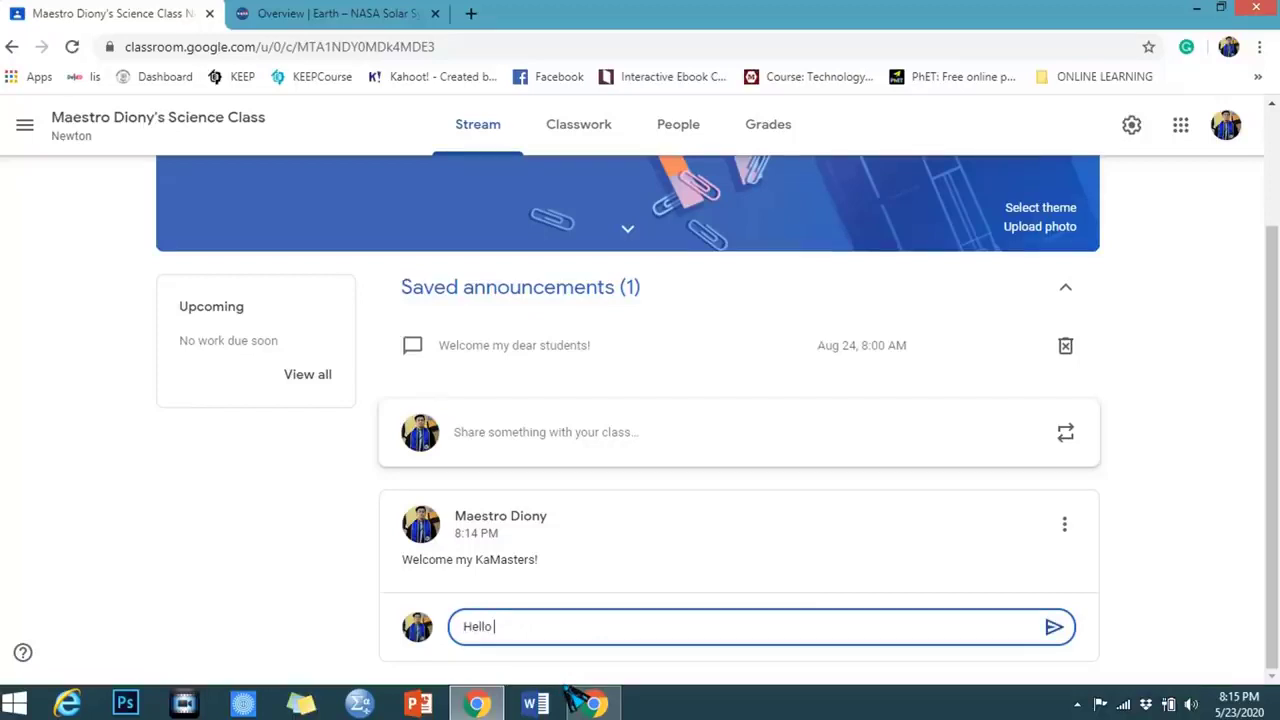
{"action": "type", "text": " po Sir!"}
{"action": "left_click", "coordinate": [1055, 628]}
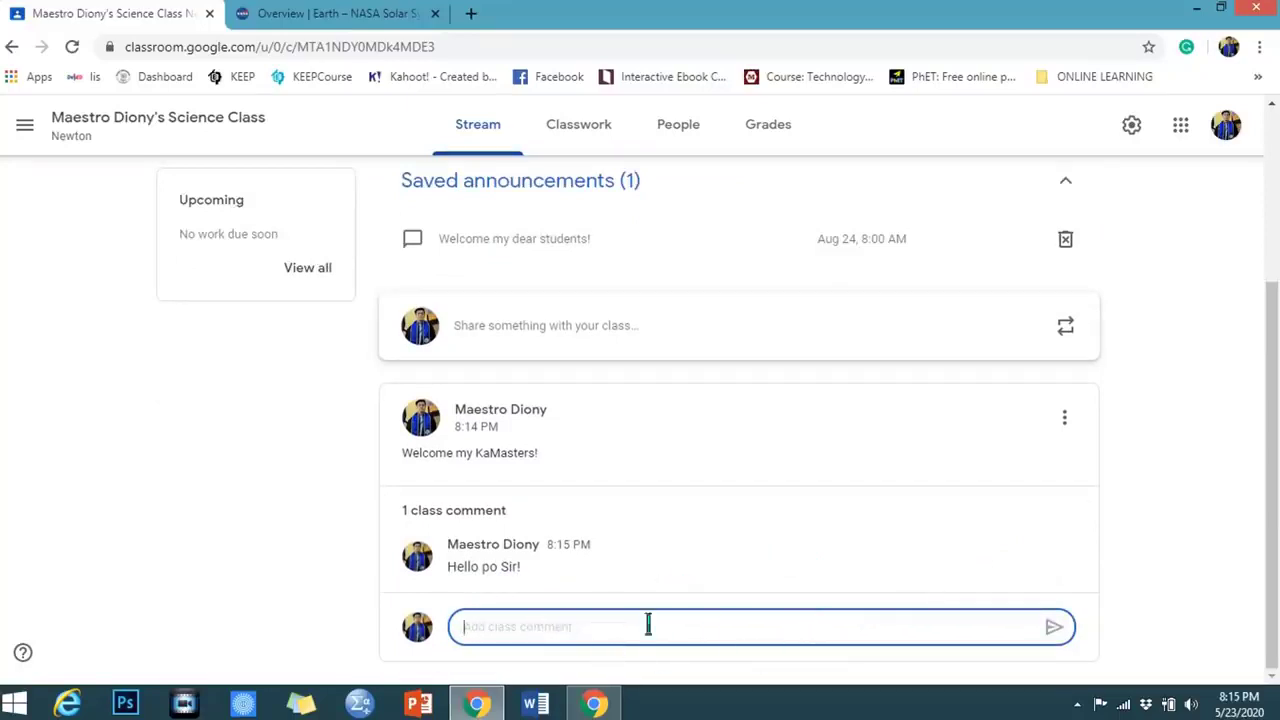
{"action": "left_click", "coordinate": [684, 566]}
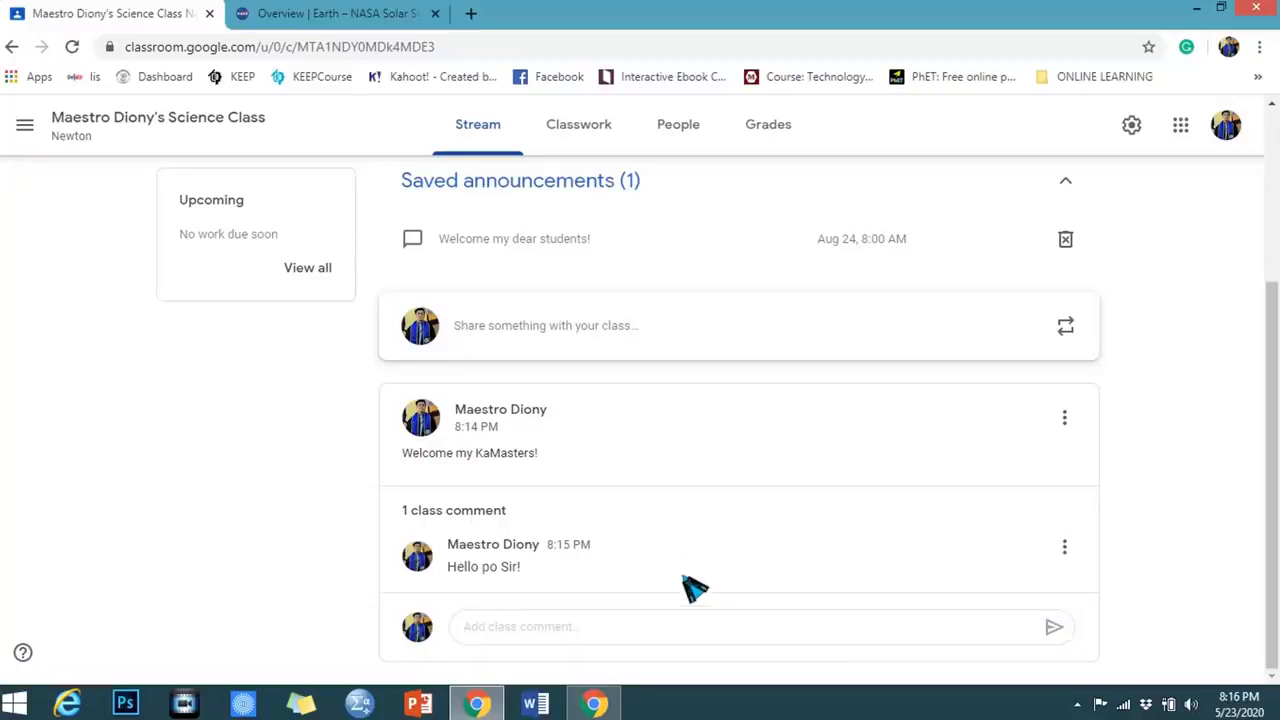
Switch back and forth between the guest student's and the teacher's Chrome windows
{"action": "left_click", "coordinate": [610, 705]}
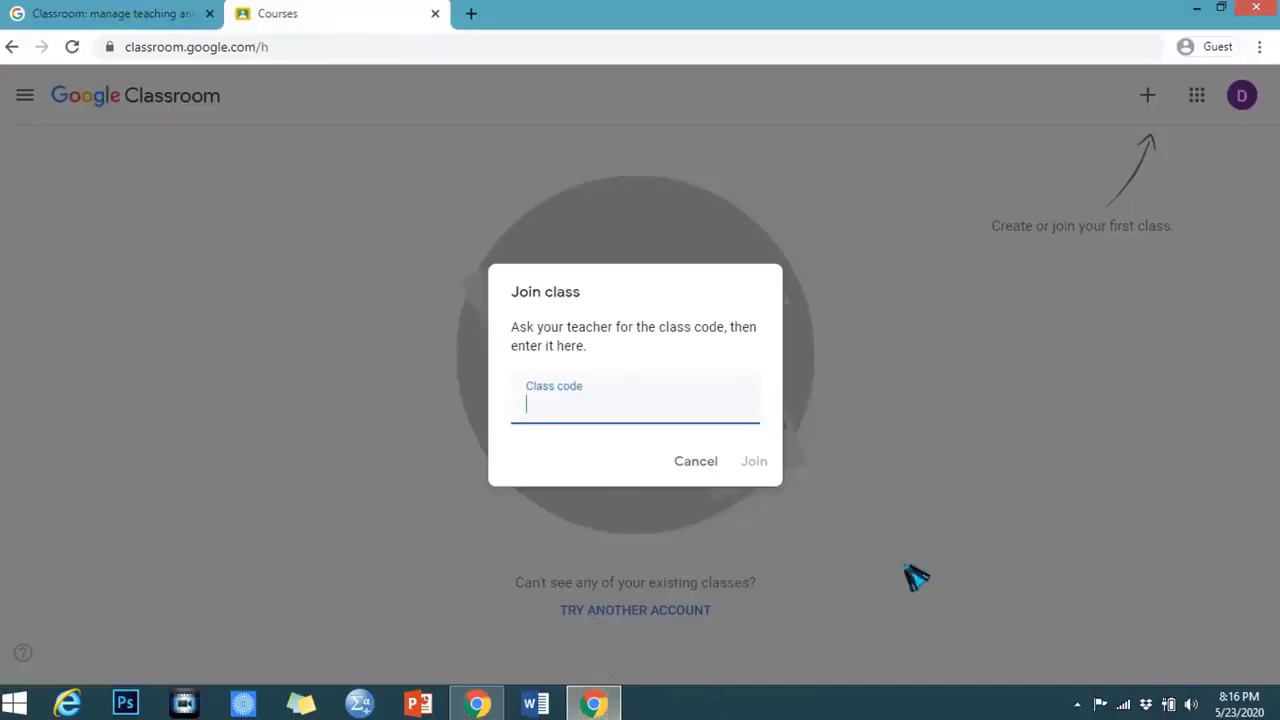
{"action": "left_click", "coordinate": [477, 705]}
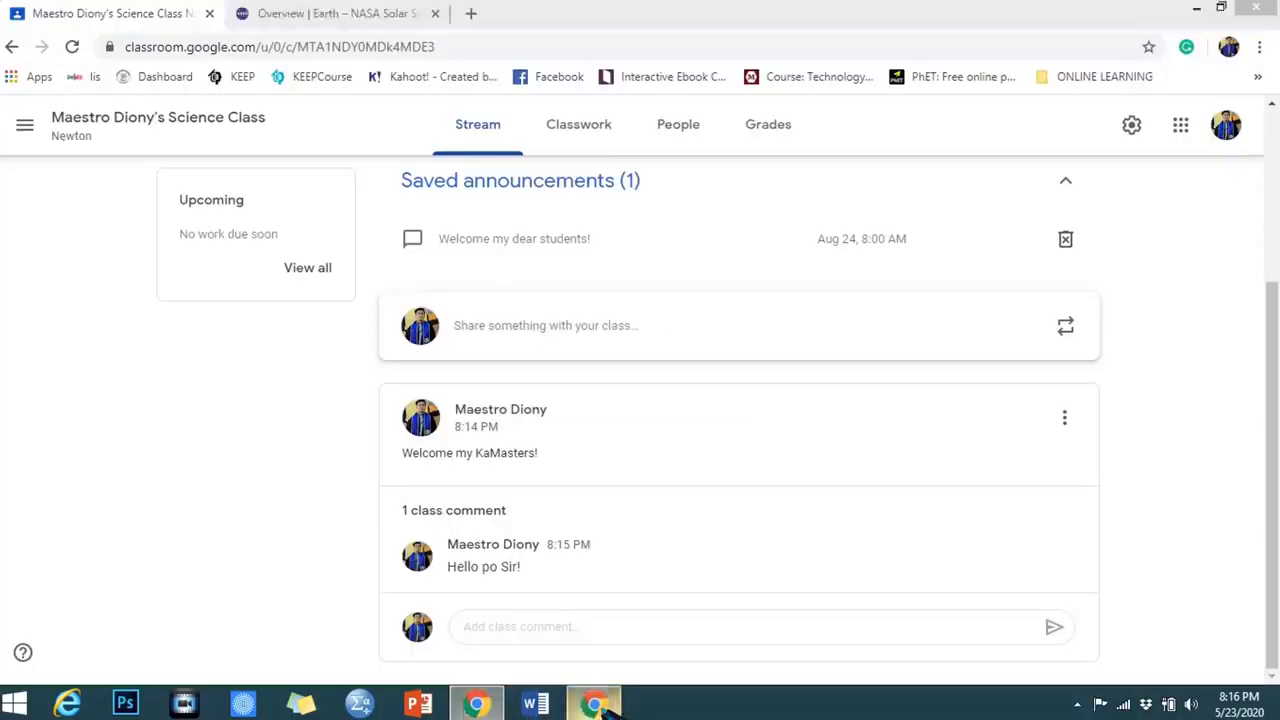
{"action": "left_click", "coordinate": [610, 705]}
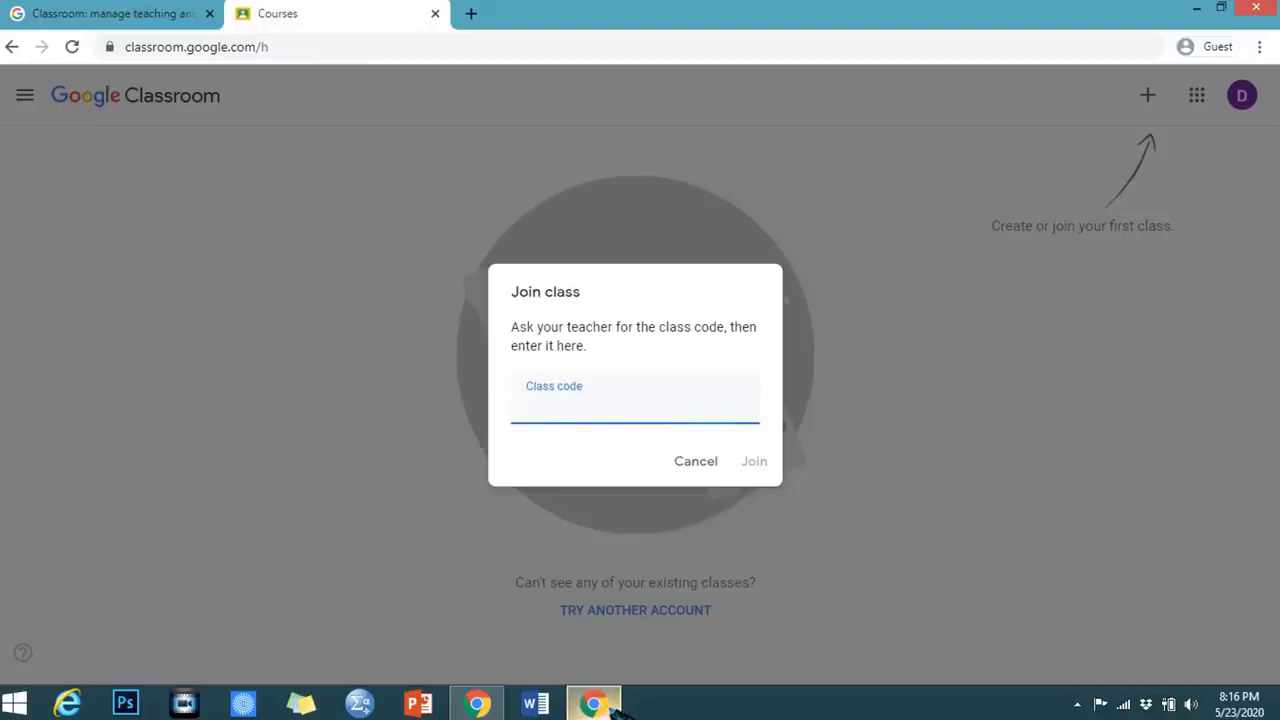
{"action": "left_click", "coordinate": [477, 705]}
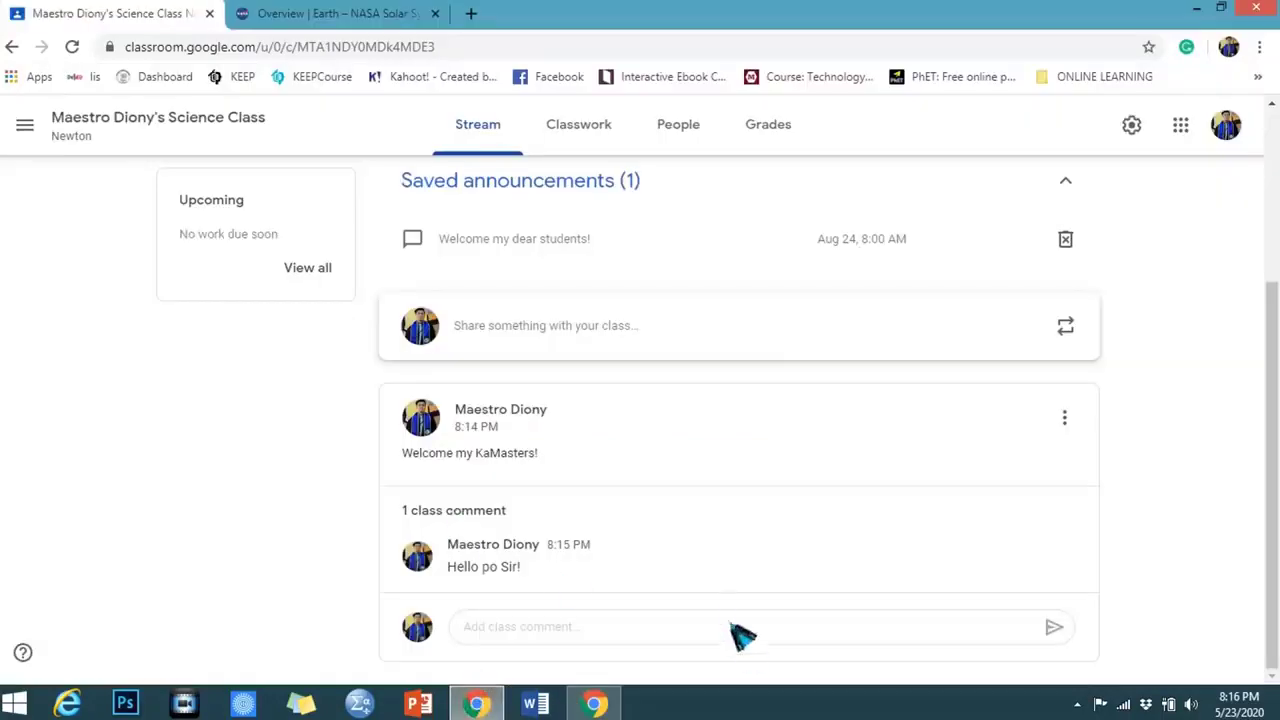
Enlarge the Science Class code, select it for copying, and close the enlarged view
{"action": "scroll", "coordinate": [737, 577], "scroll_direction": "up", "scroll_amount": 3}
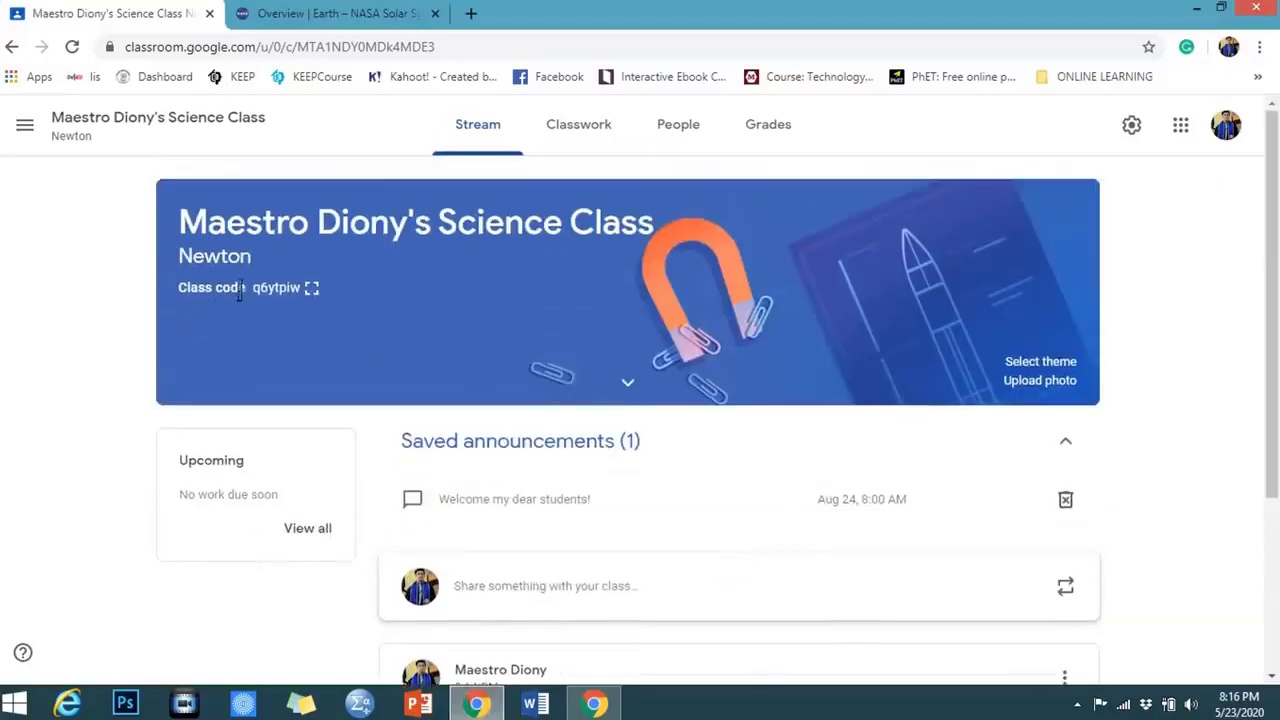
{"action": "left_click", "coordinate": [311, 288]}
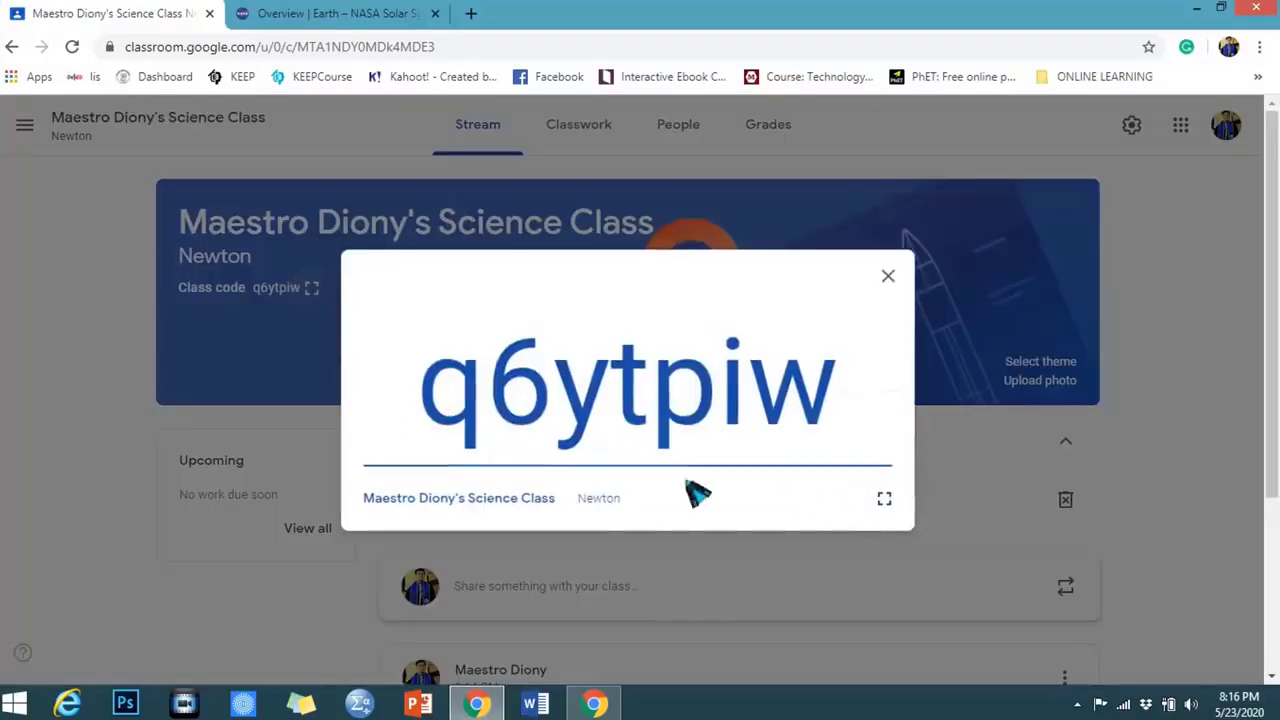
{"action": "left_click_drag", "start_coordinate": [421, 400], "coordinate": [866, 420]}
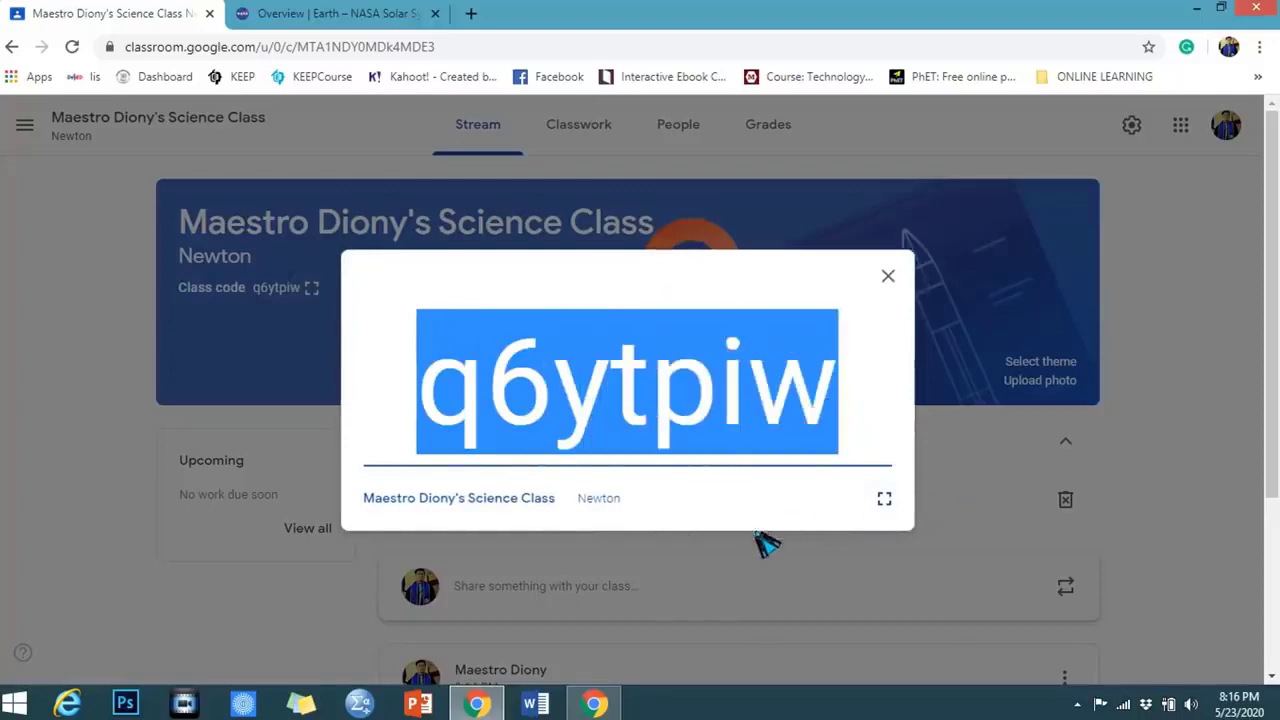
{"action": "left_click", "coordinate": [888, 276]}
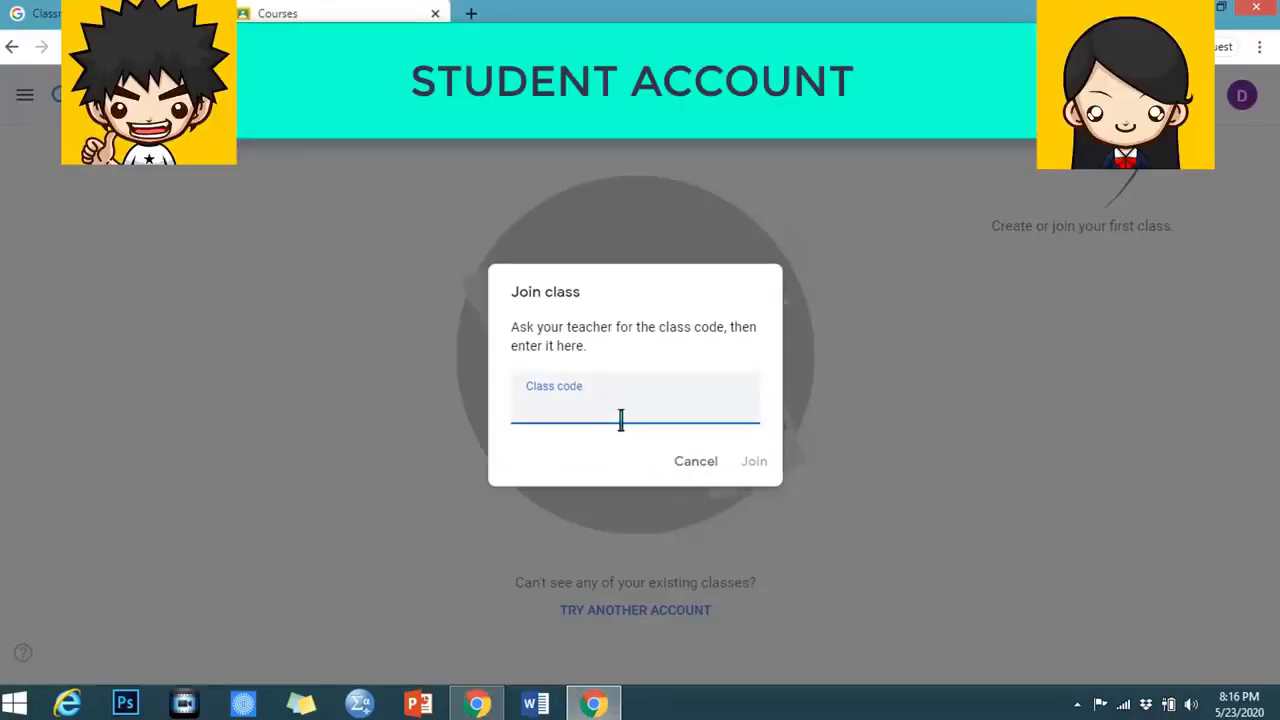
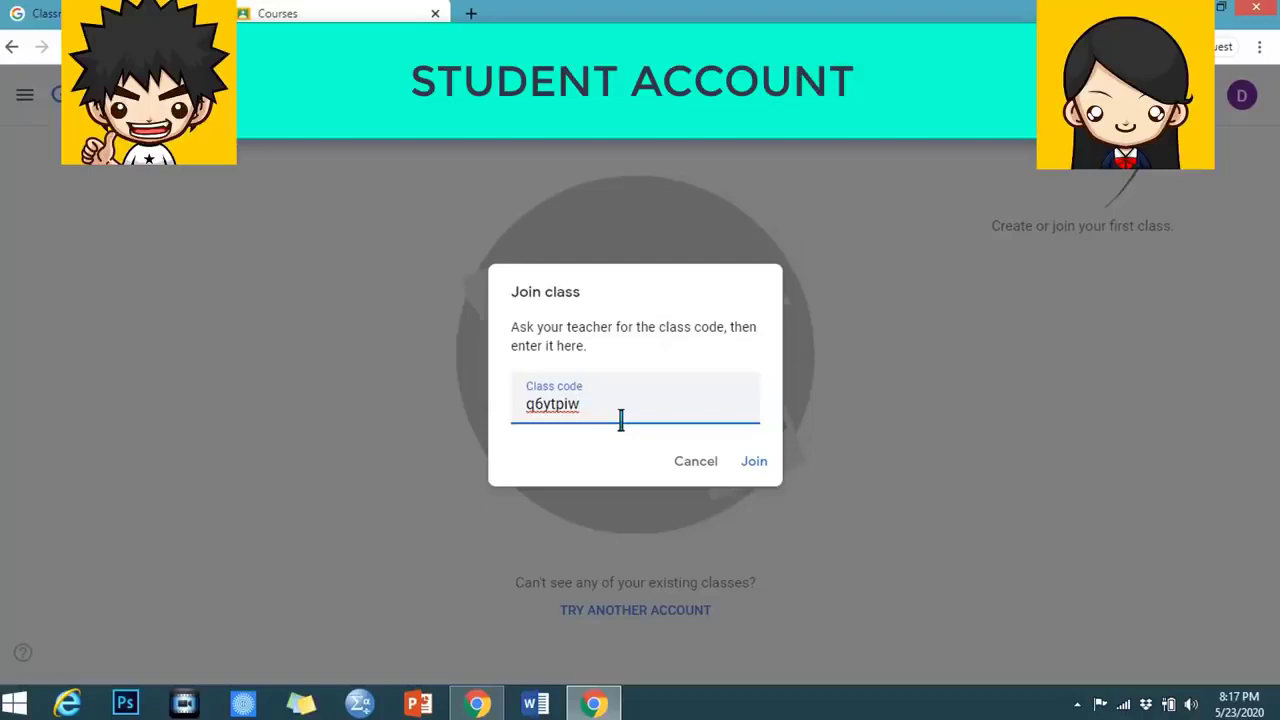
As the student, paste the class code to join Science Class, then return to the teacher's view
{"action": "left_click", "coordinate": [754, 462]}
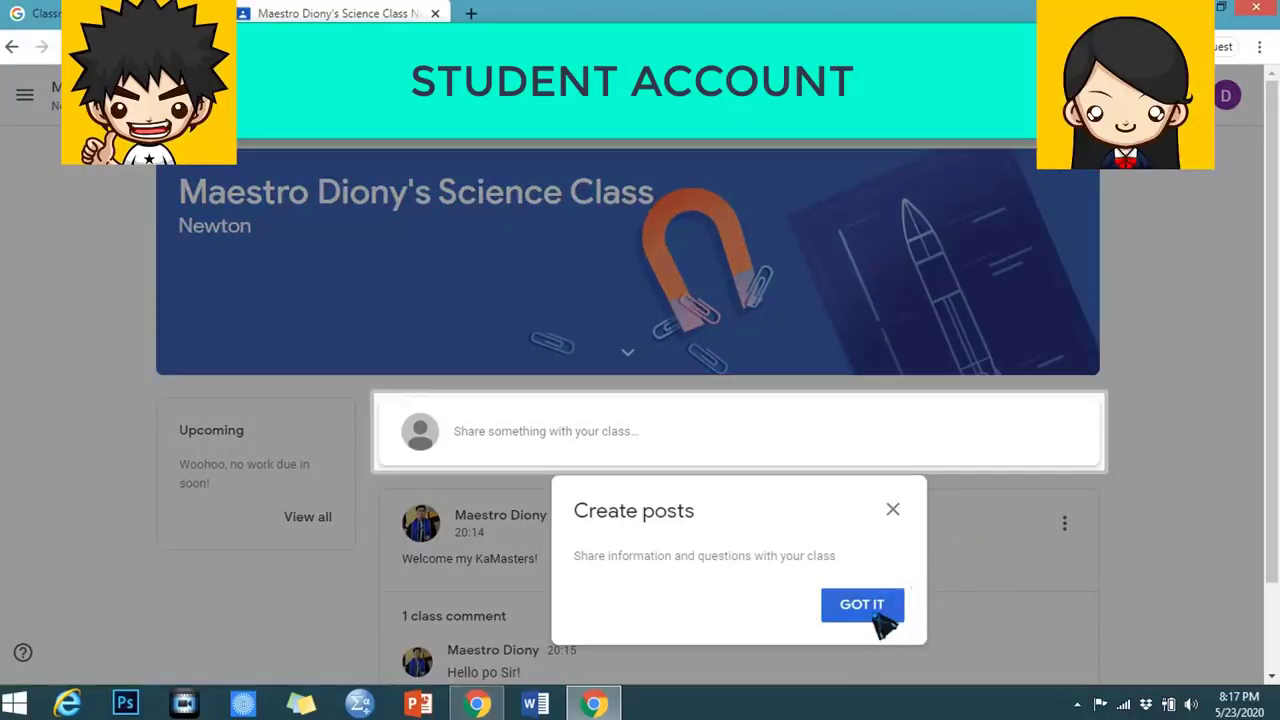
{"action": "left_click", "coordinate": [891, 614]}
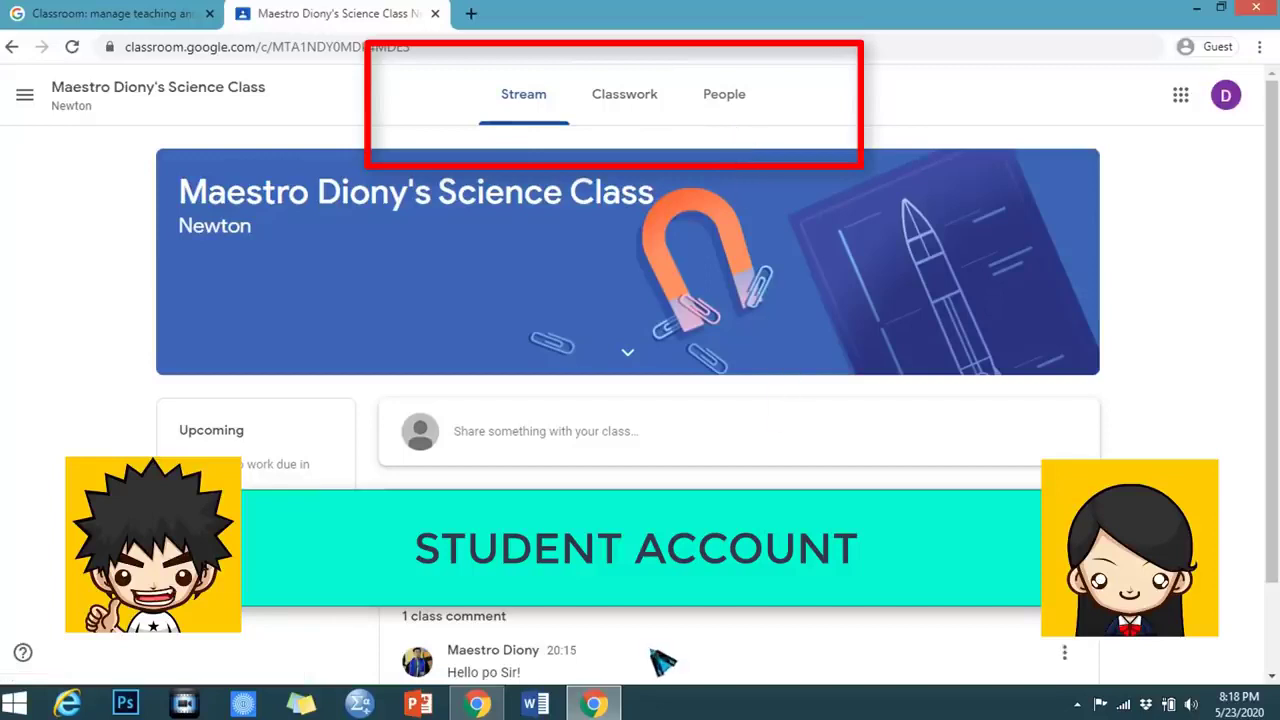
{"action": "left_click", "coordinate": [478, 703]}
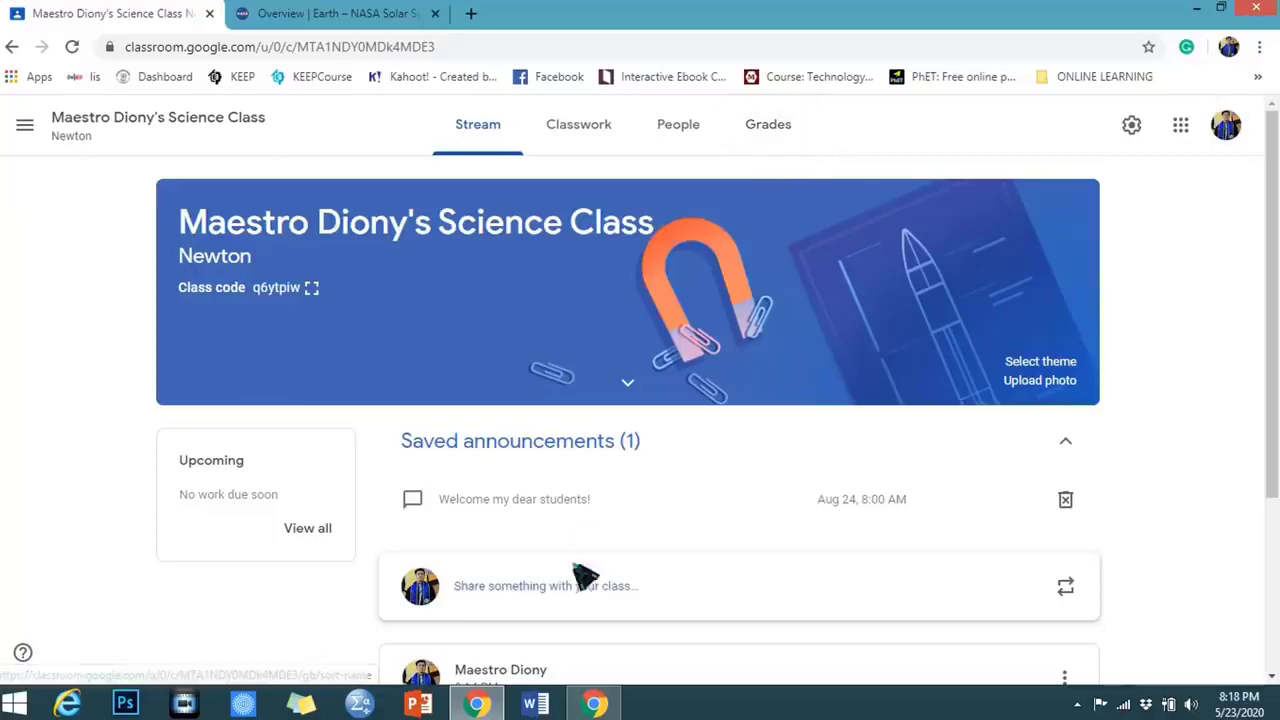
As the student, comment 'Hi Sir!' on the KaMasters post, then return to the teacher's window
{"action": "left_click", "coordinate": [594, 704]}
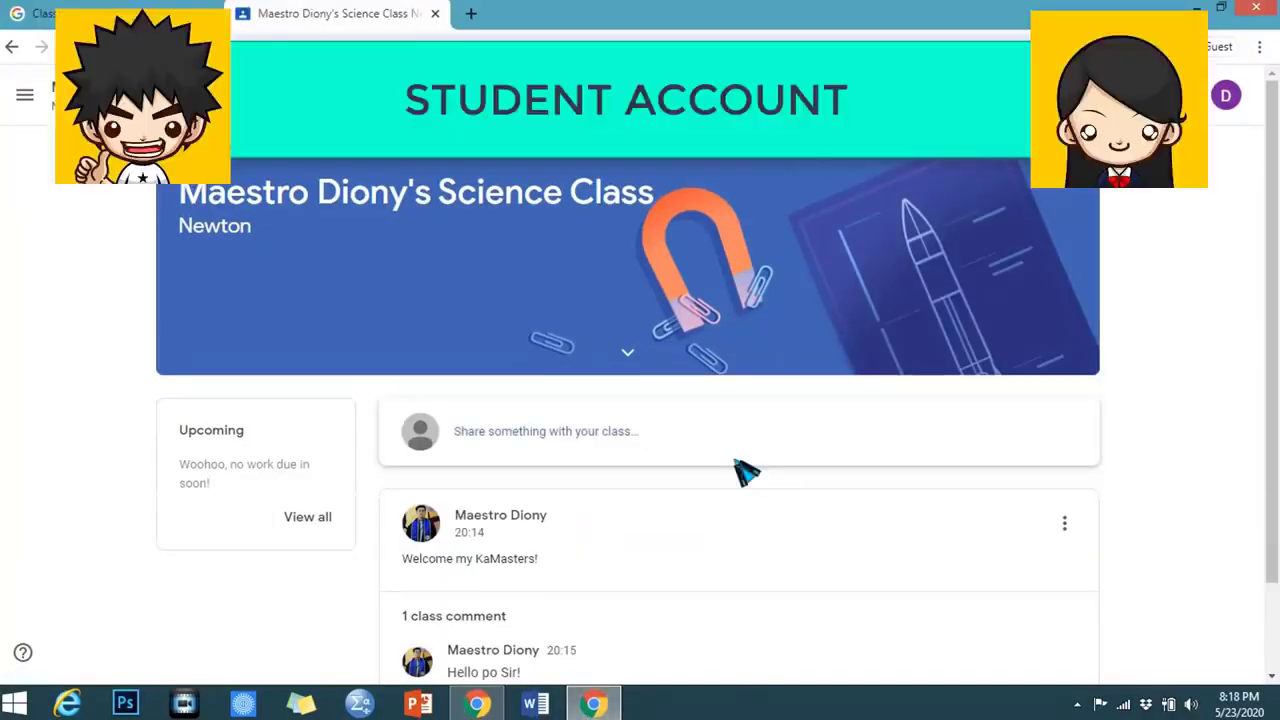
{"action": "scroll", "coordinate": [745, 472], "scroll_direction": "down", "scroll_amount": 1}
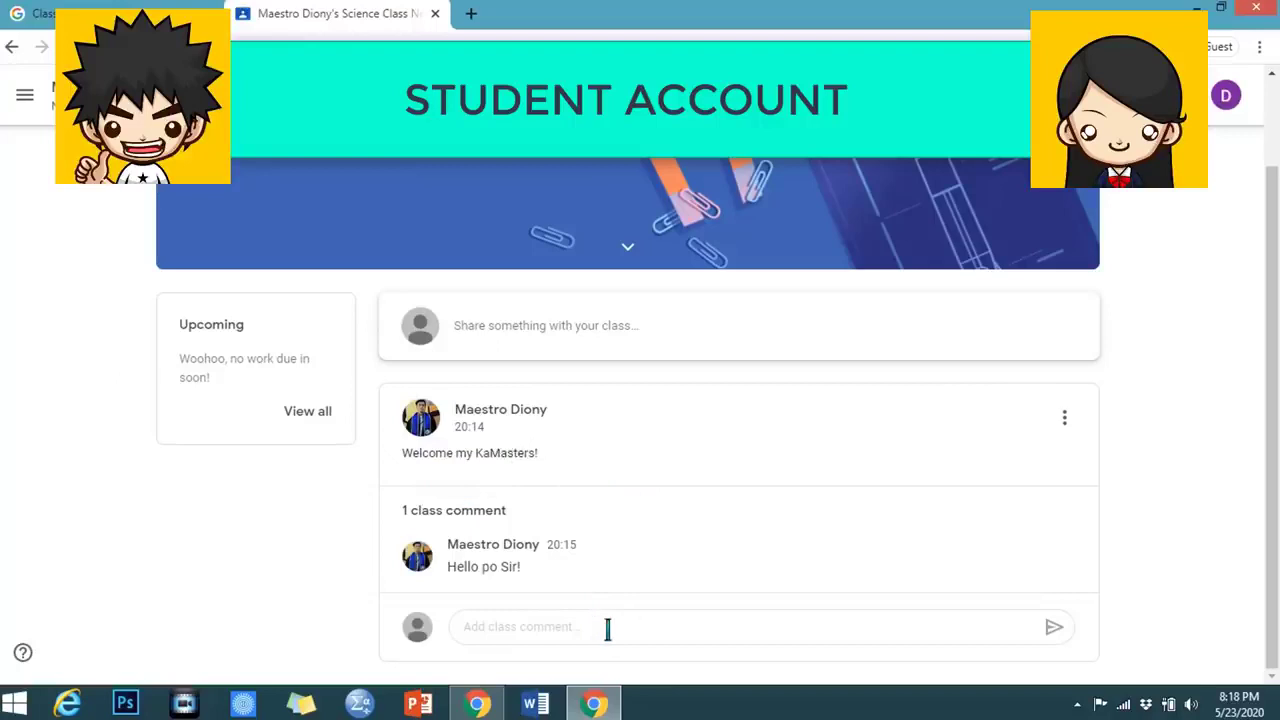
{"action": "left_click", "coordinate": [669, 623]}
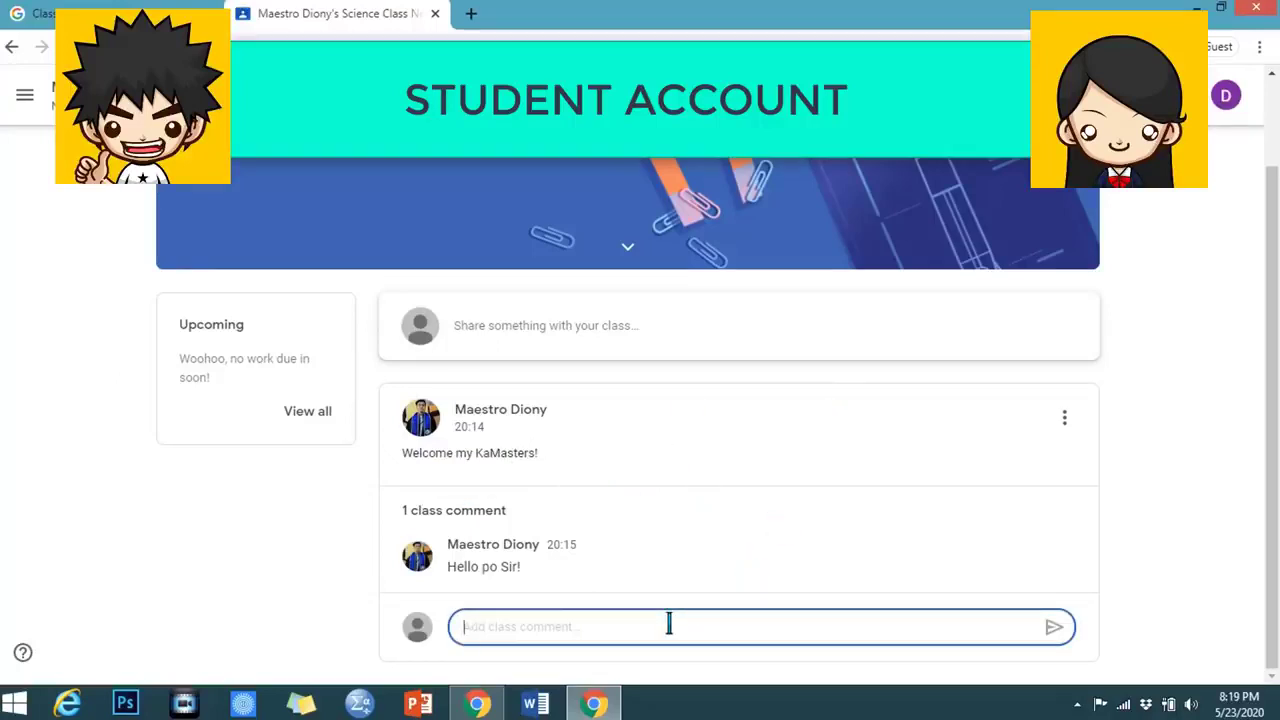
{"action": "type", "text": "Hi Sir"}
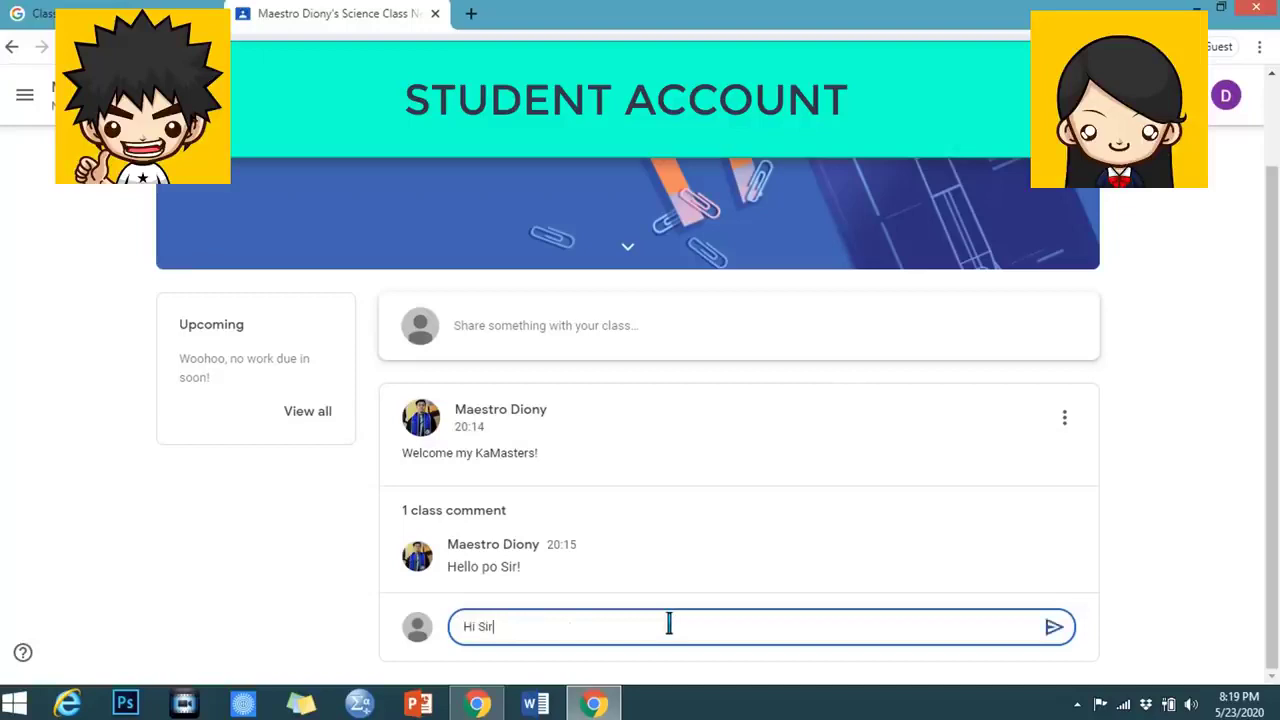
{"action": "type", "text": "!"}
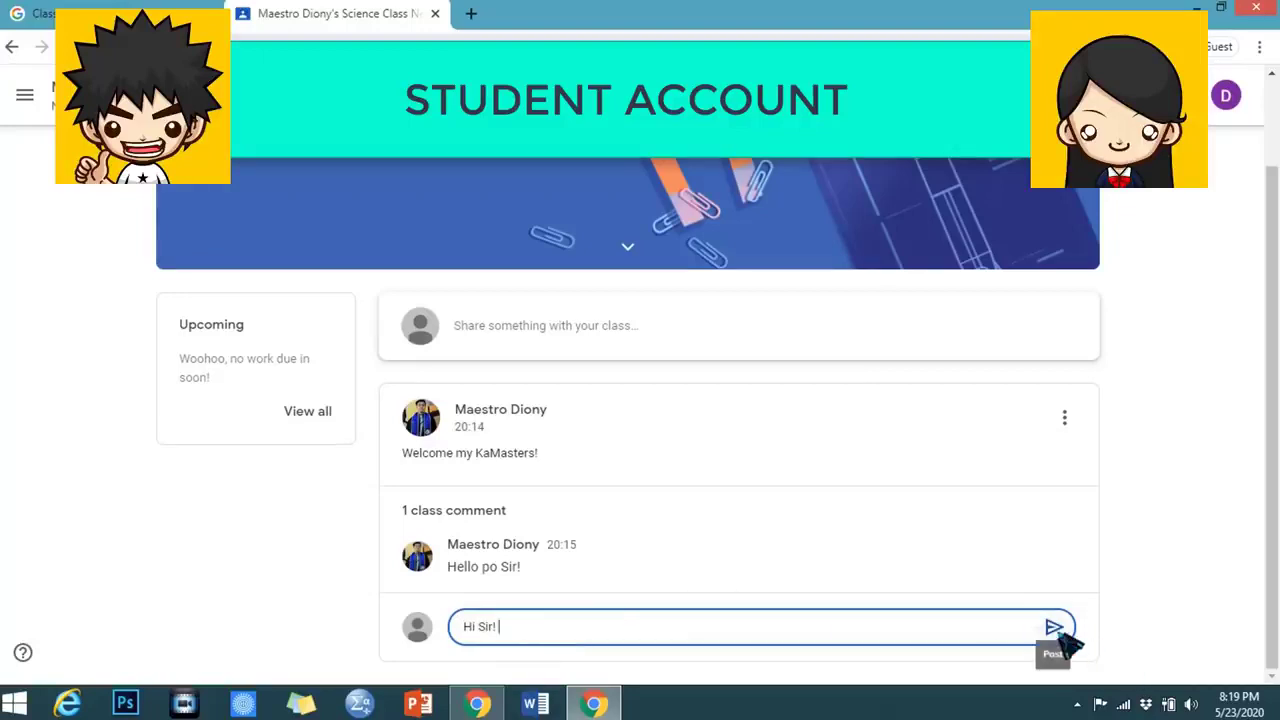
{"action": "left_click", "coordinate": [1054, 628]}
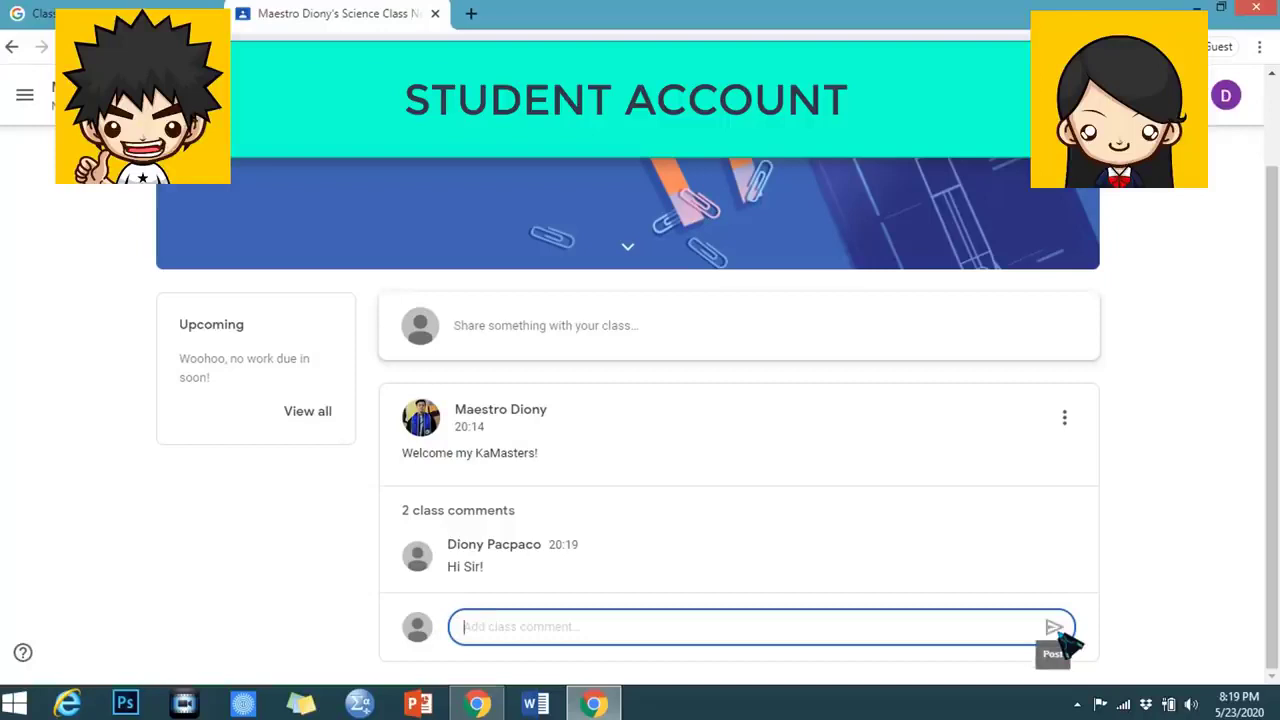
{"action": "left_click", "coordinate": [477, 704]}
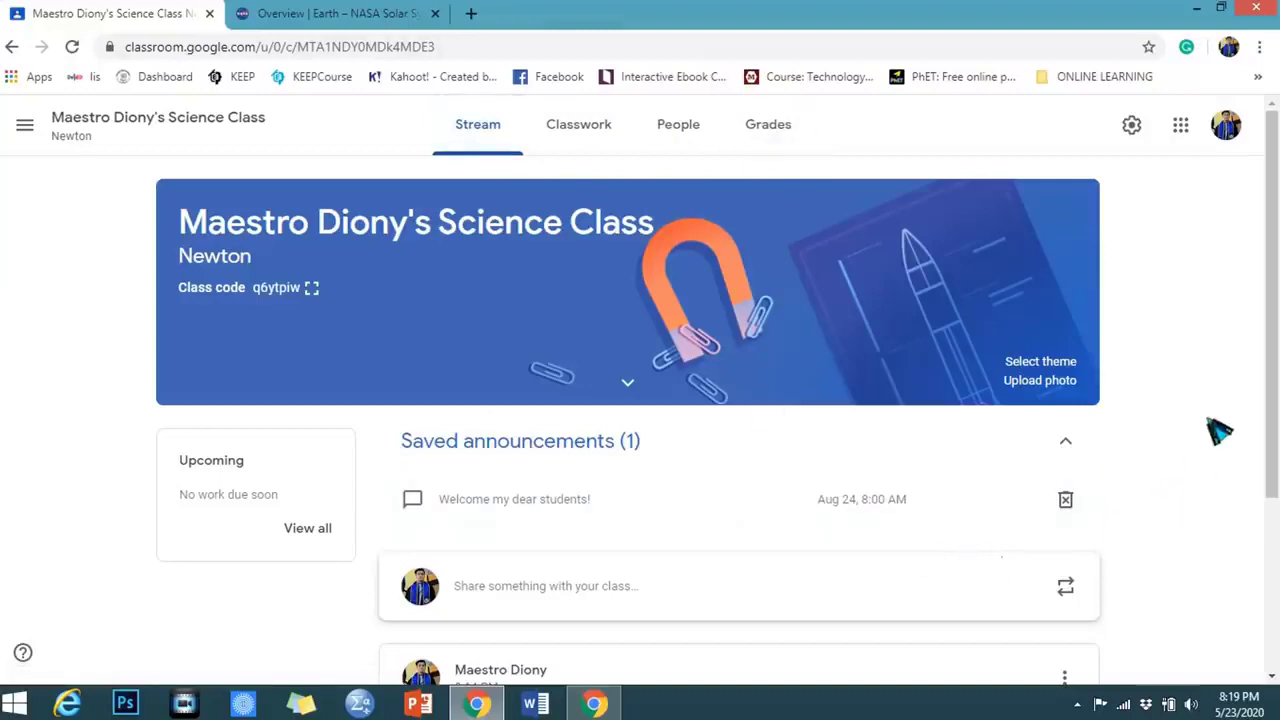
Reply 'hello' to the student's 'Hi Sir!' comment, then expand the post to show all three class comments
{"action": "scroll", "coordinate": [1272, 430], "scroll_direction": "down", "scroll_amount": 1}
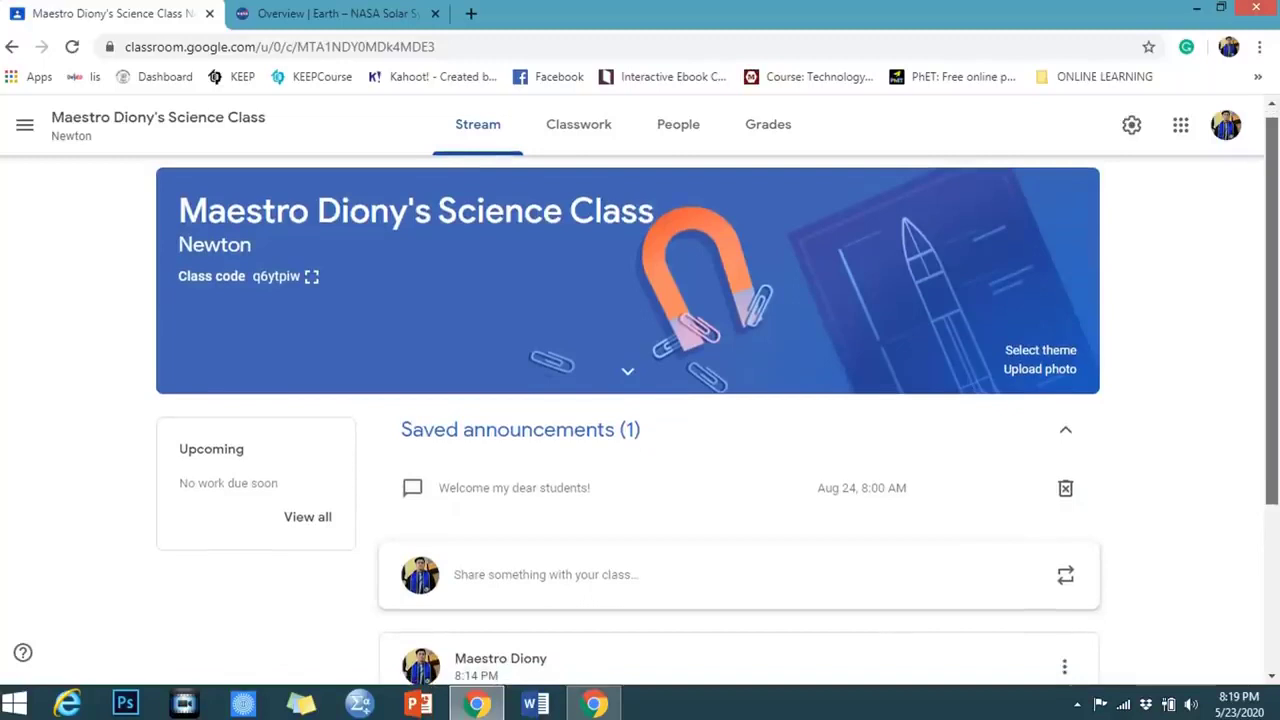
{"action": "scroll", "coordinate": [418, 660], "scroll_direction": "down", "scroll_amount": 3}
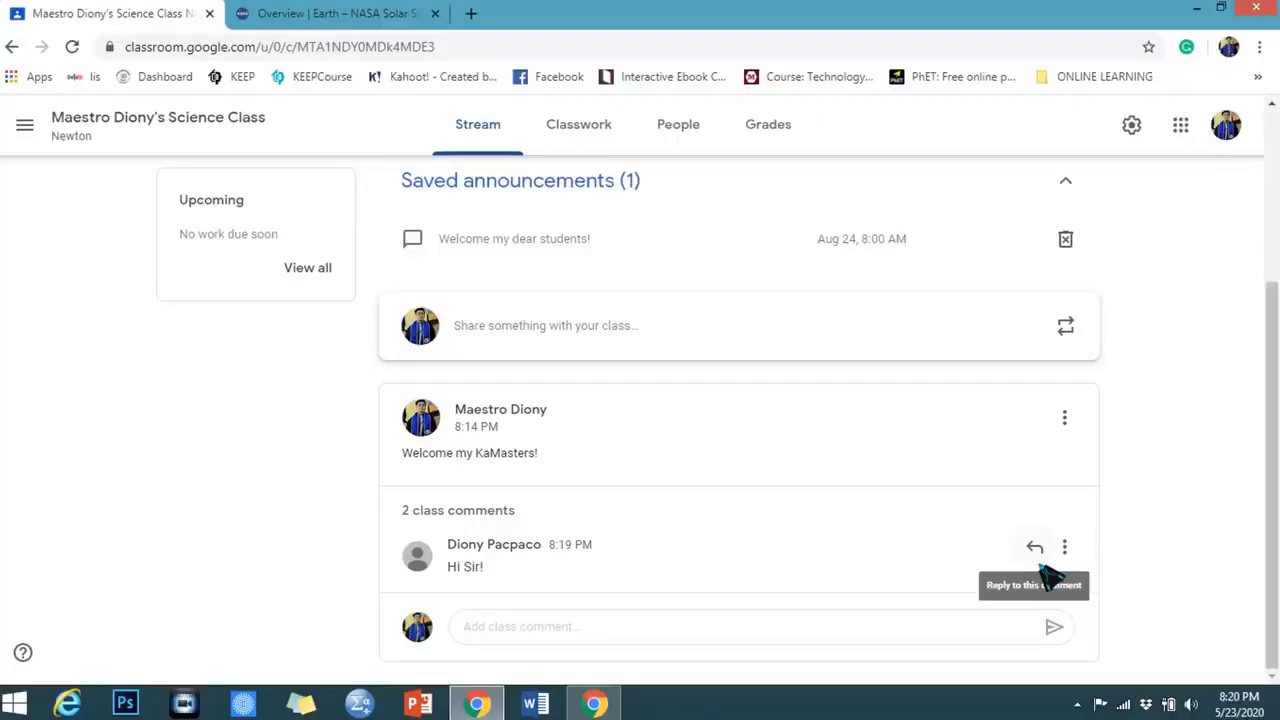
{"action": "left_click", "coordinate": [1036, 550]}
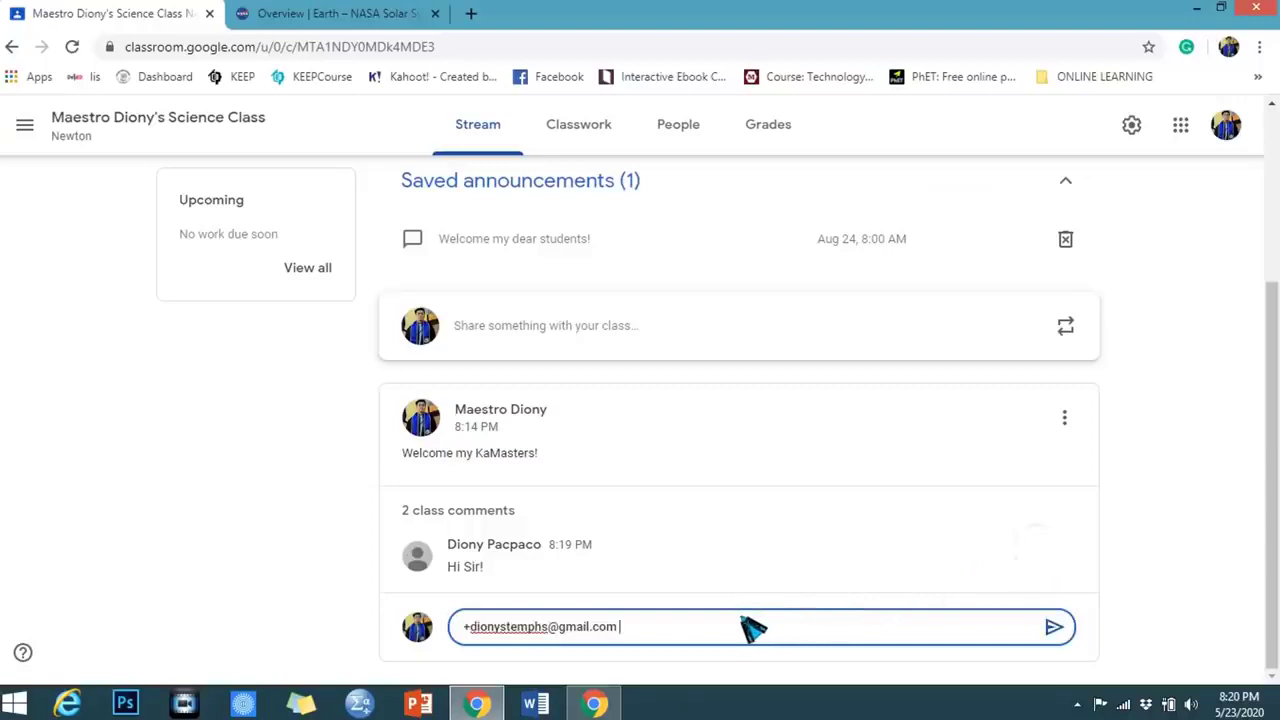
{"action": "type", "text": "hello"}
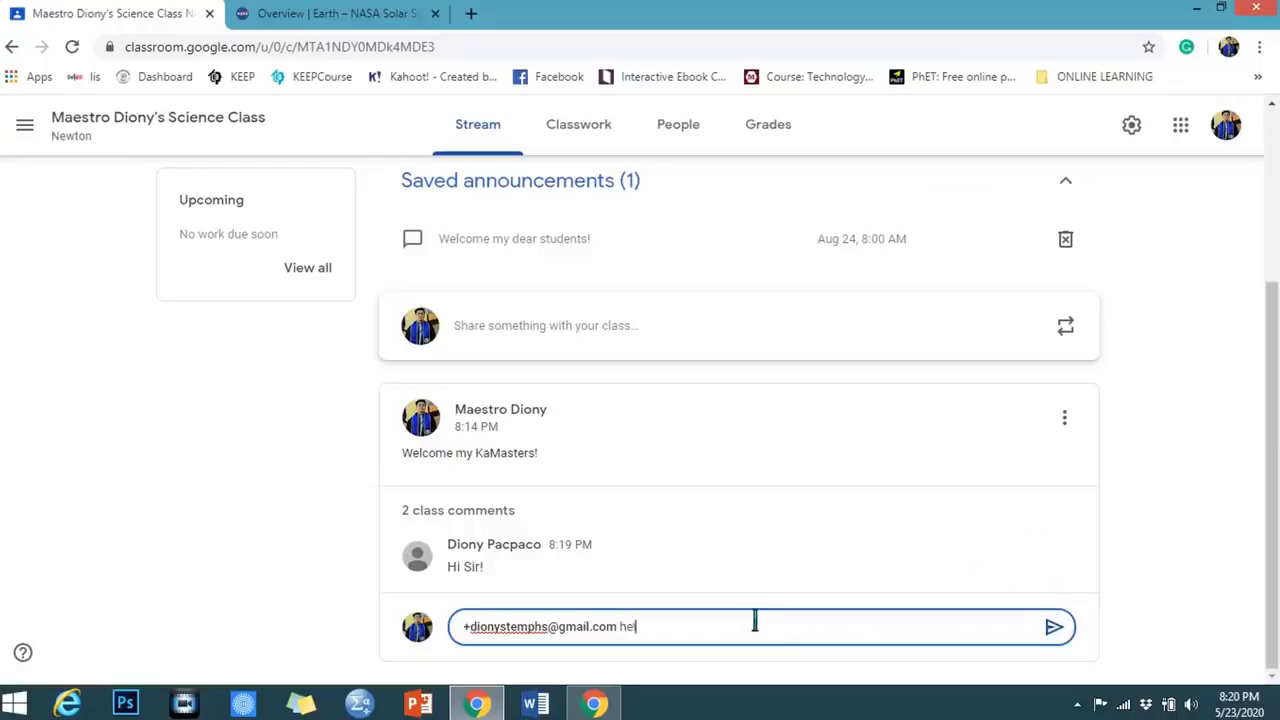
{"action": "left_click", "coordinate": [1053, 627]}
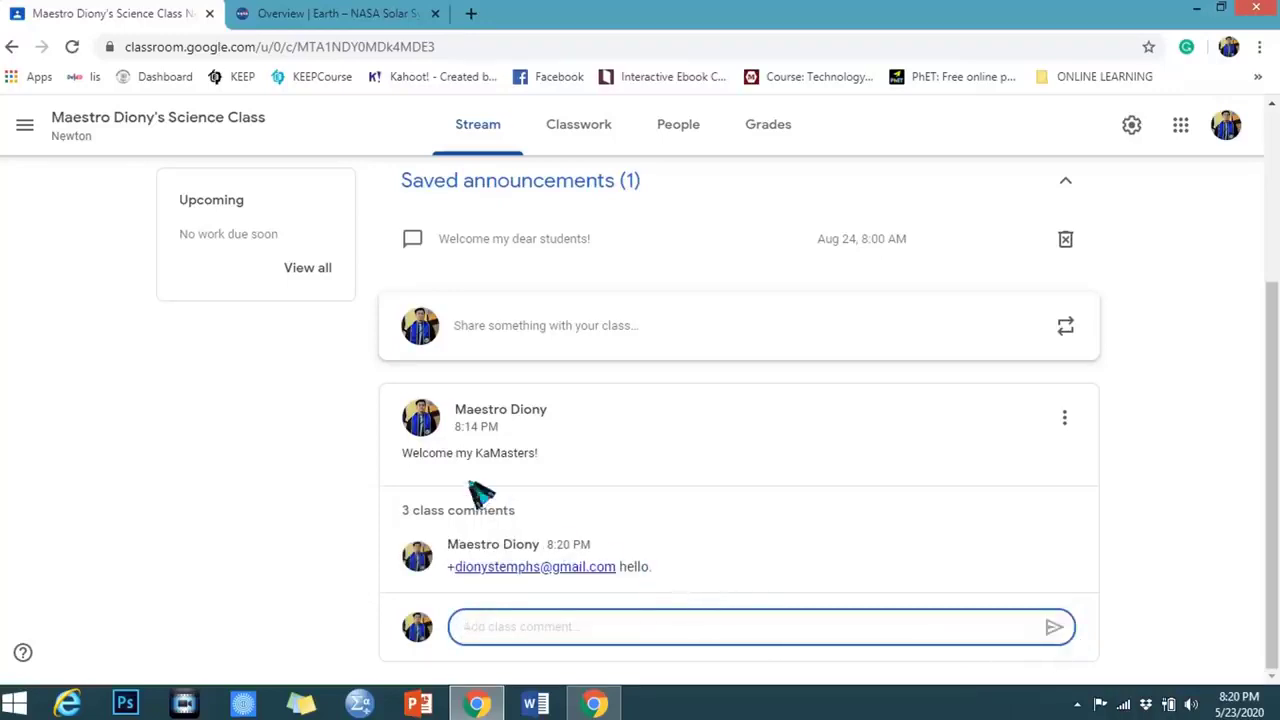
{"action": "left_click", "coordinate": [495, 512]}
{"action": "scroll", "coordinate": [700, 588], "scroll_direction": "down", "scroll_amount": 1}
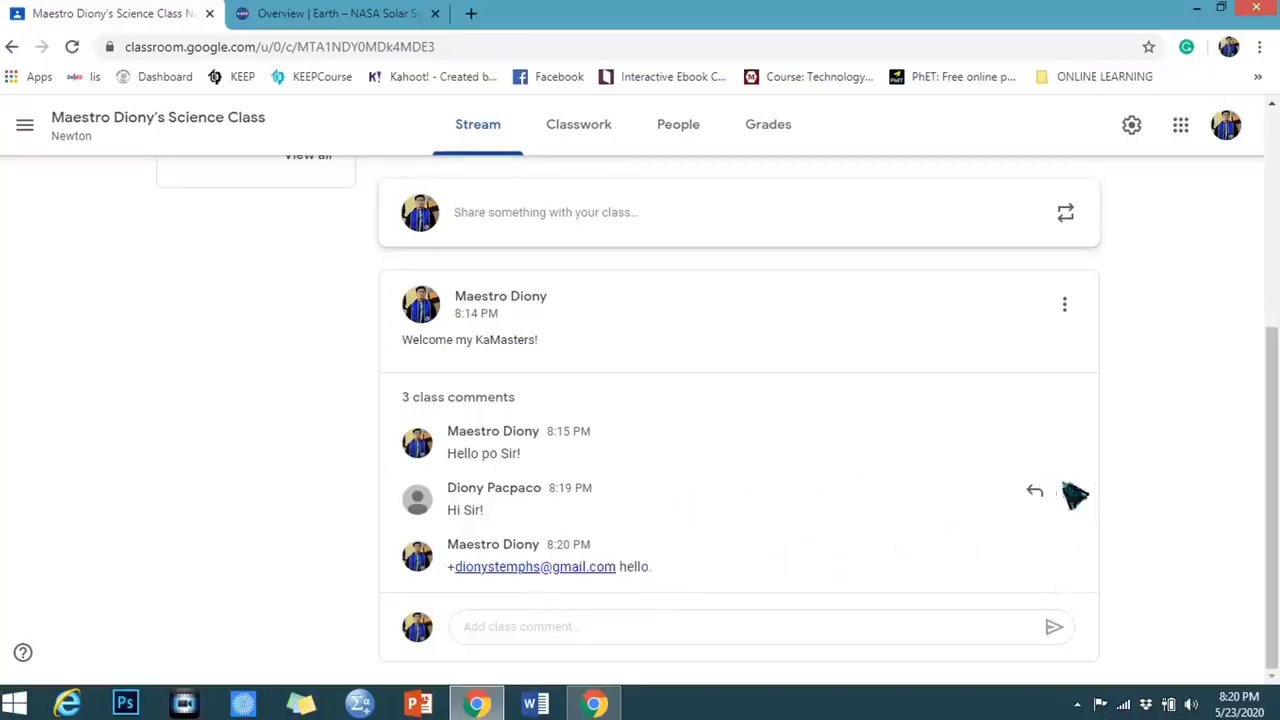
Delete the teacher's 'hello' reply, leaving two comments, and bring up the student's comment options
{"action": "left_click", "coordinate": [1065, 550]}
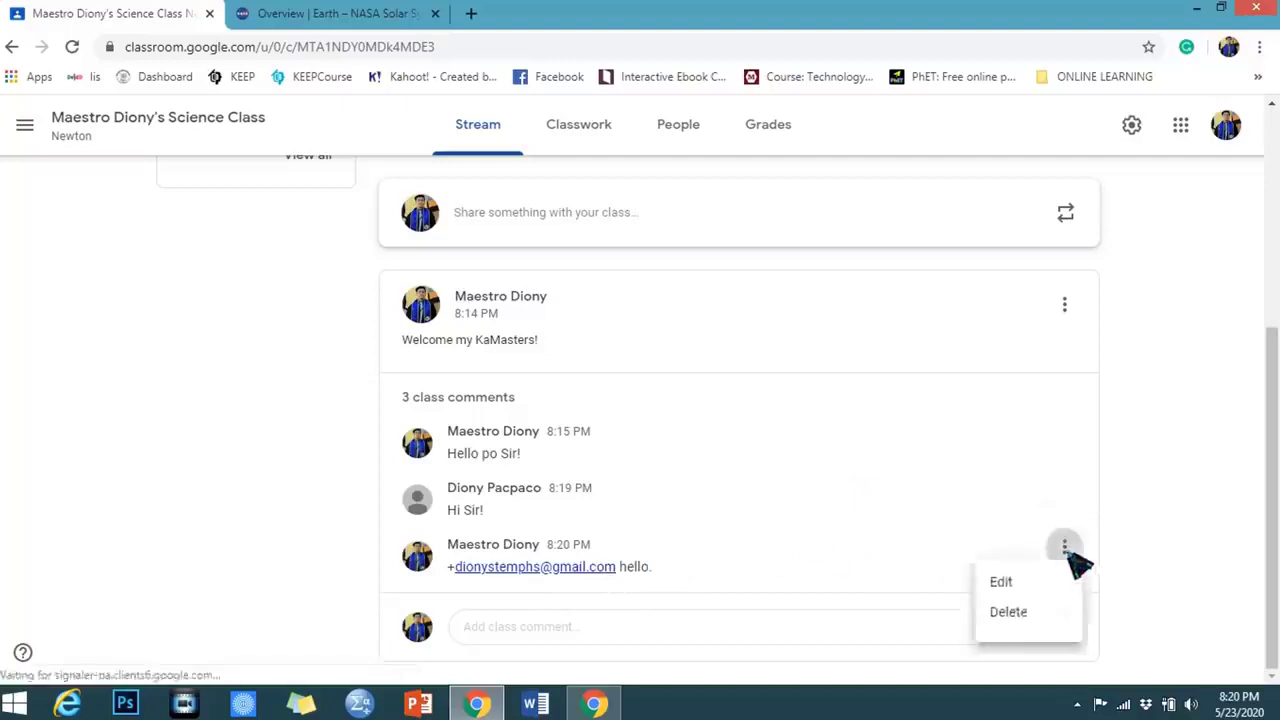
{"action": "left_click", "coordinate": [975, 622]}
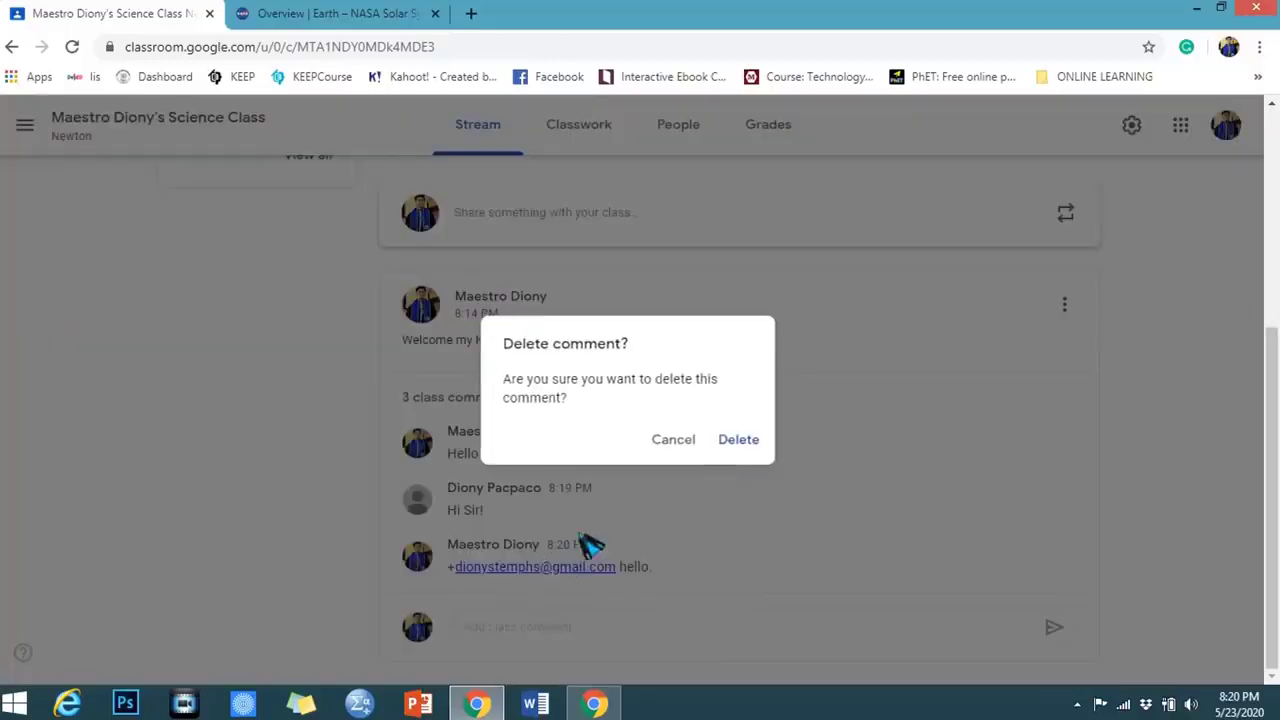
{"action": "left_click", "coordinate": [742, 448]}
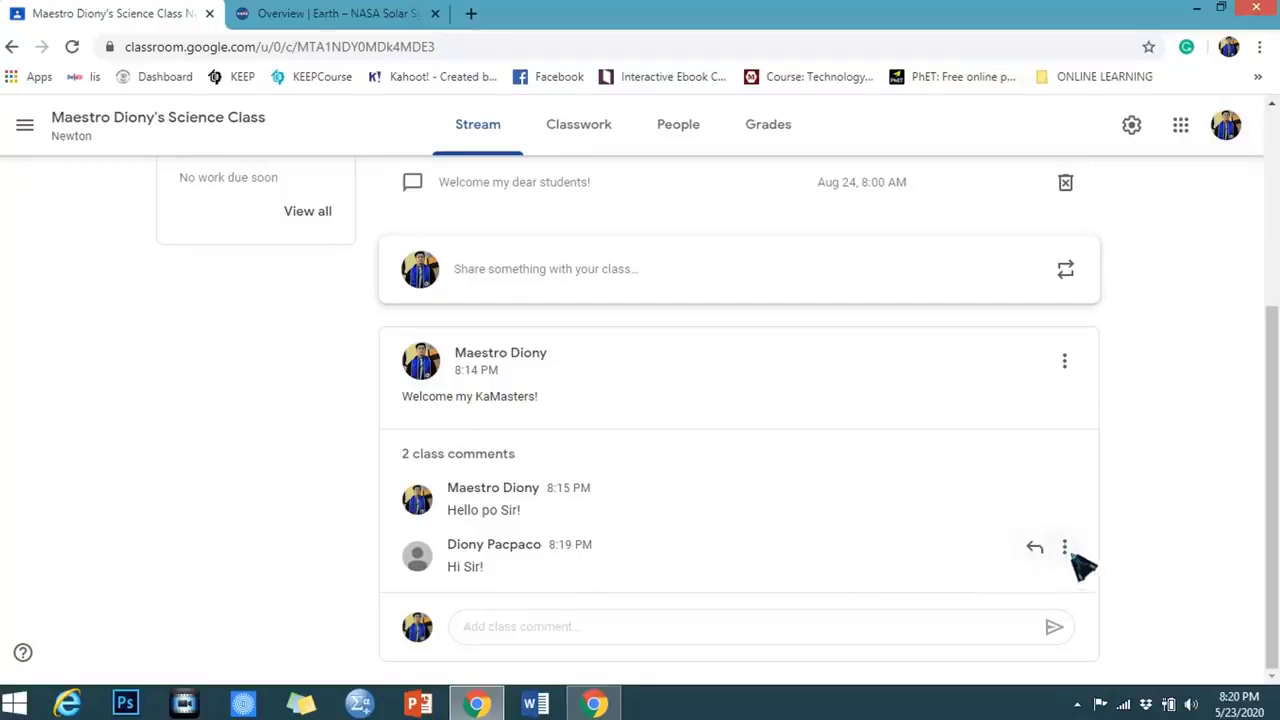
{"action": "left_click", "coordinate": [1075, 556]}
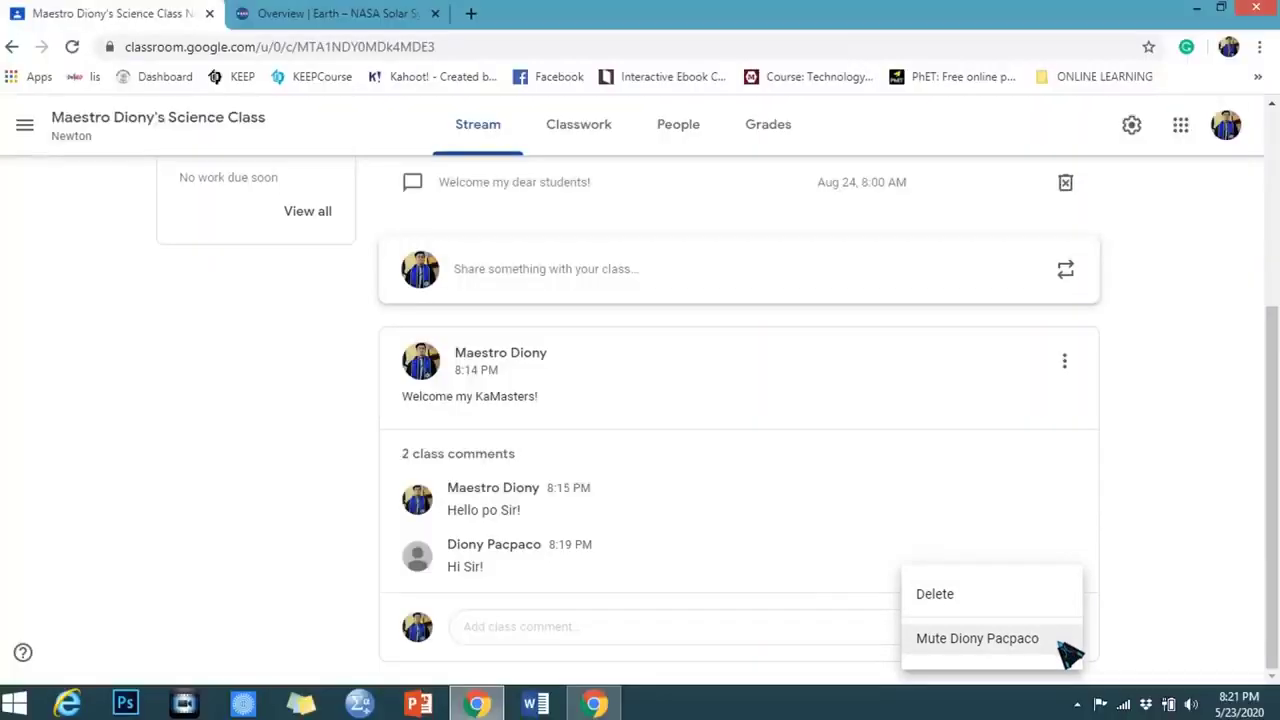
Mute the 'Hi Sir!' student with 'Also delete this comment' ticked
{"action": "left_click", "coordinate": [1063, 646]}
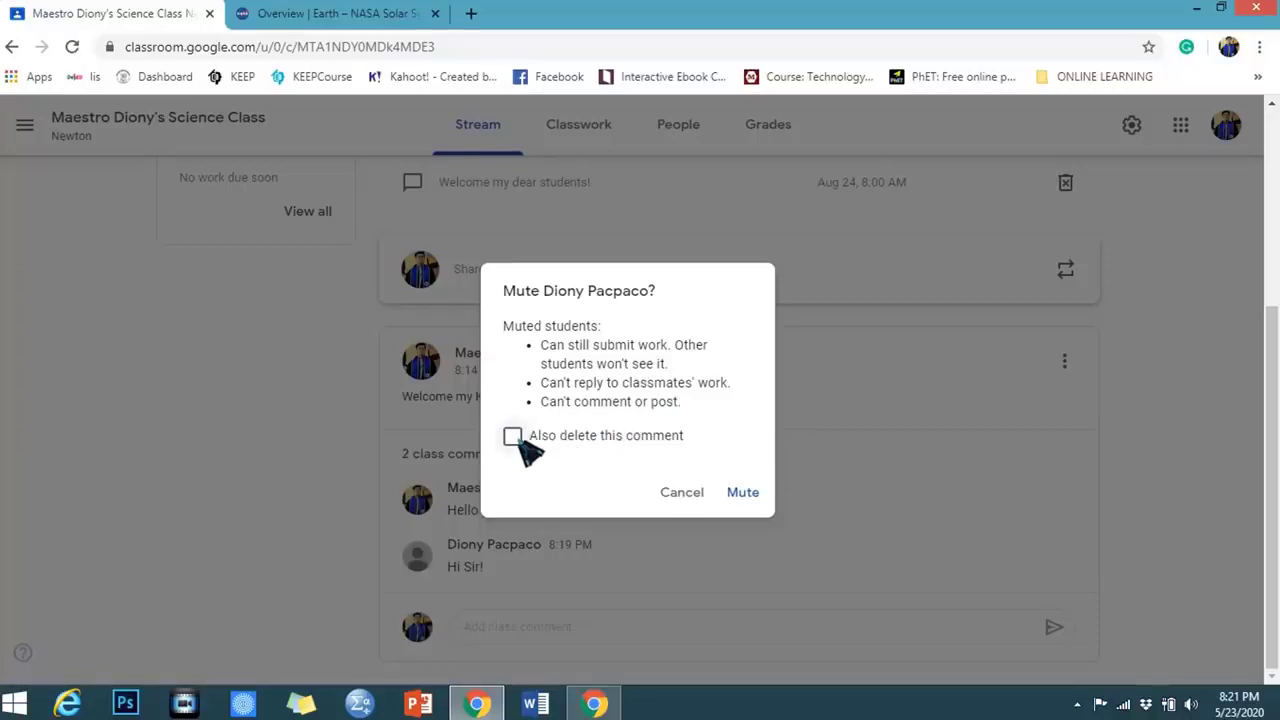
{"action": "left_click", "coordinate": [516, 440]}
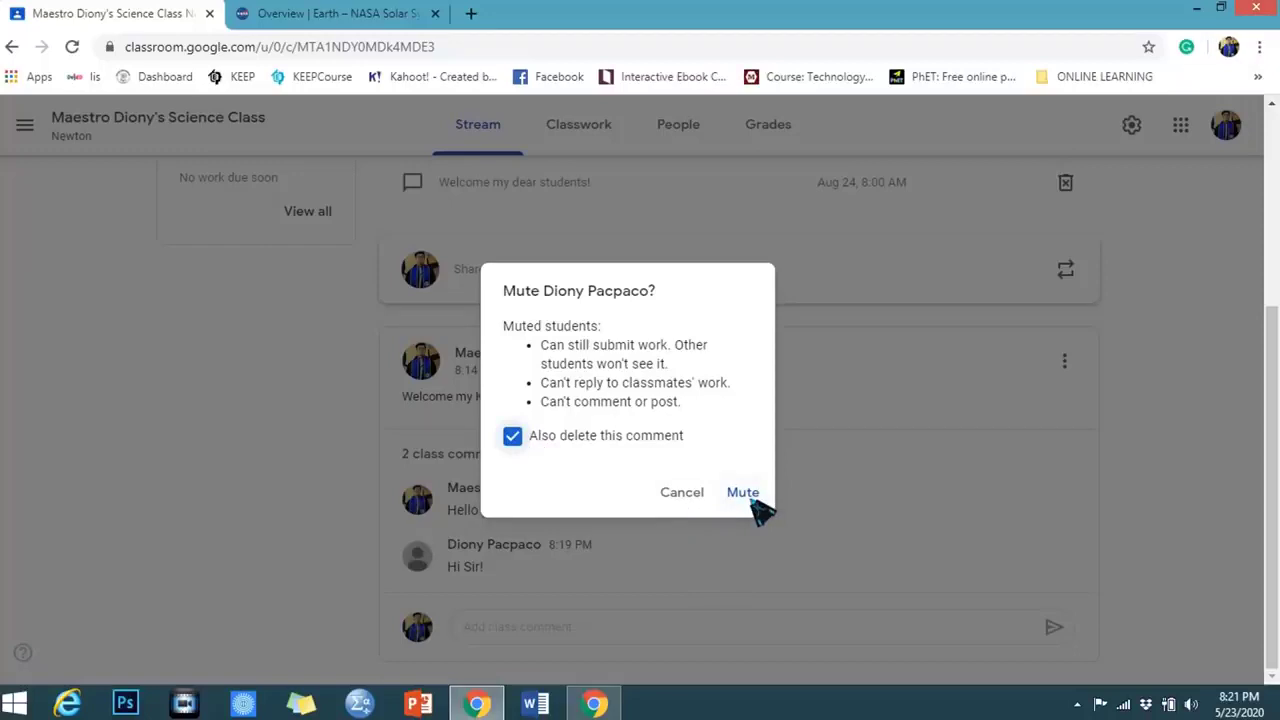
{"action": "left_click", "coordinate": [753, 500]}
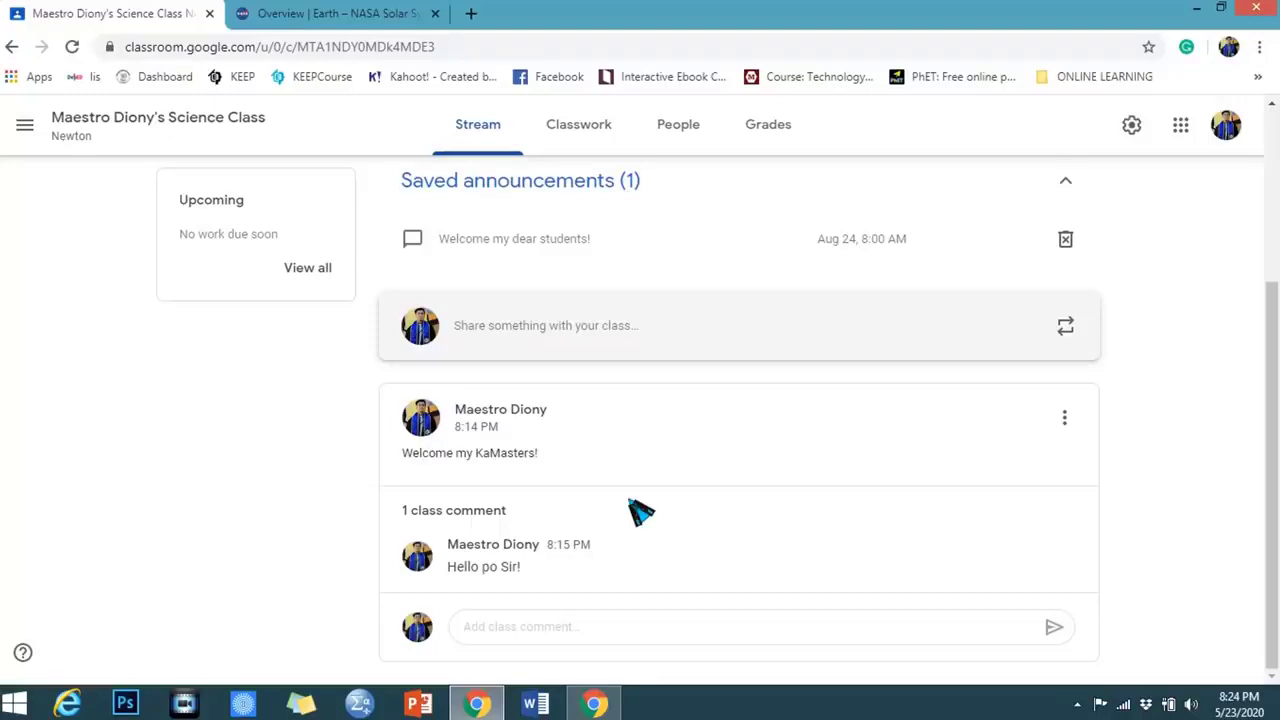
In Class settings, set Stream to 'Students can only comment' and save
{"action": "left_click", "coordinate": [1138, 133]}
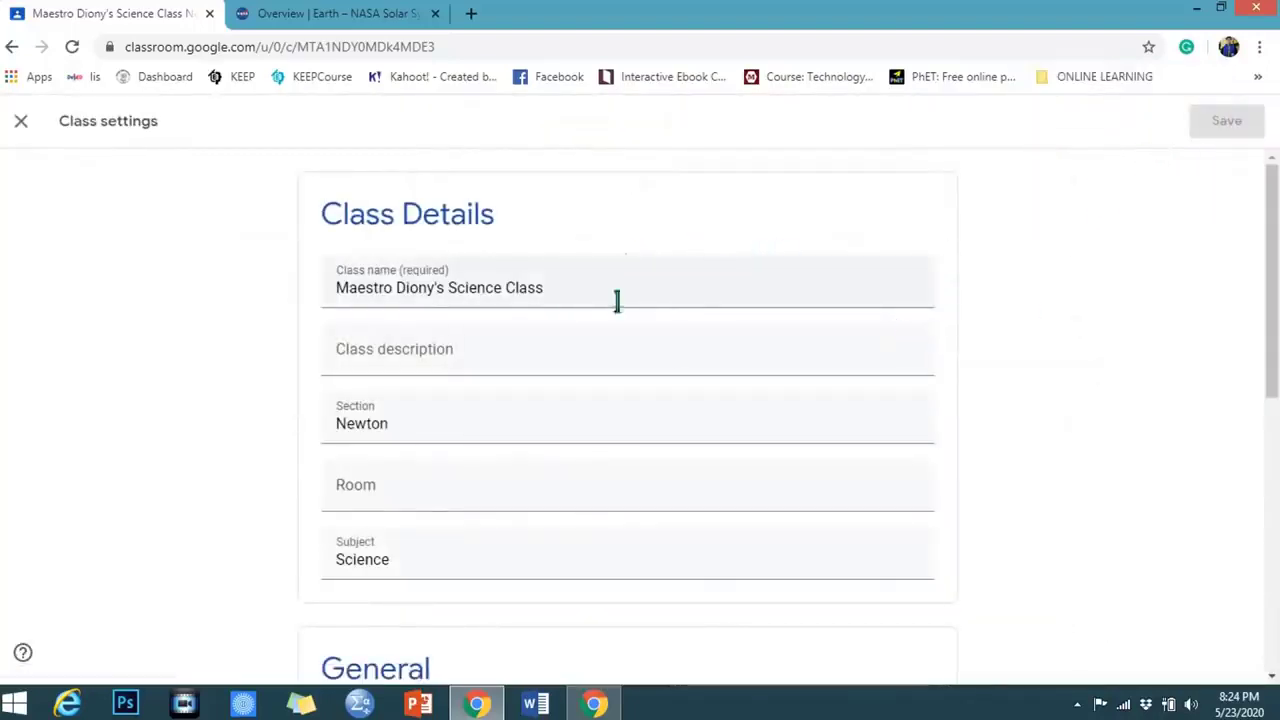
{"action": "scroll", "coordinate": [748, 402], "scroll_direction": "down", "scroll_amount": 1}
{"action": "scroll", "coordinate": [748, 402], "scroll_direction": "down", "scroll_amount": 4}
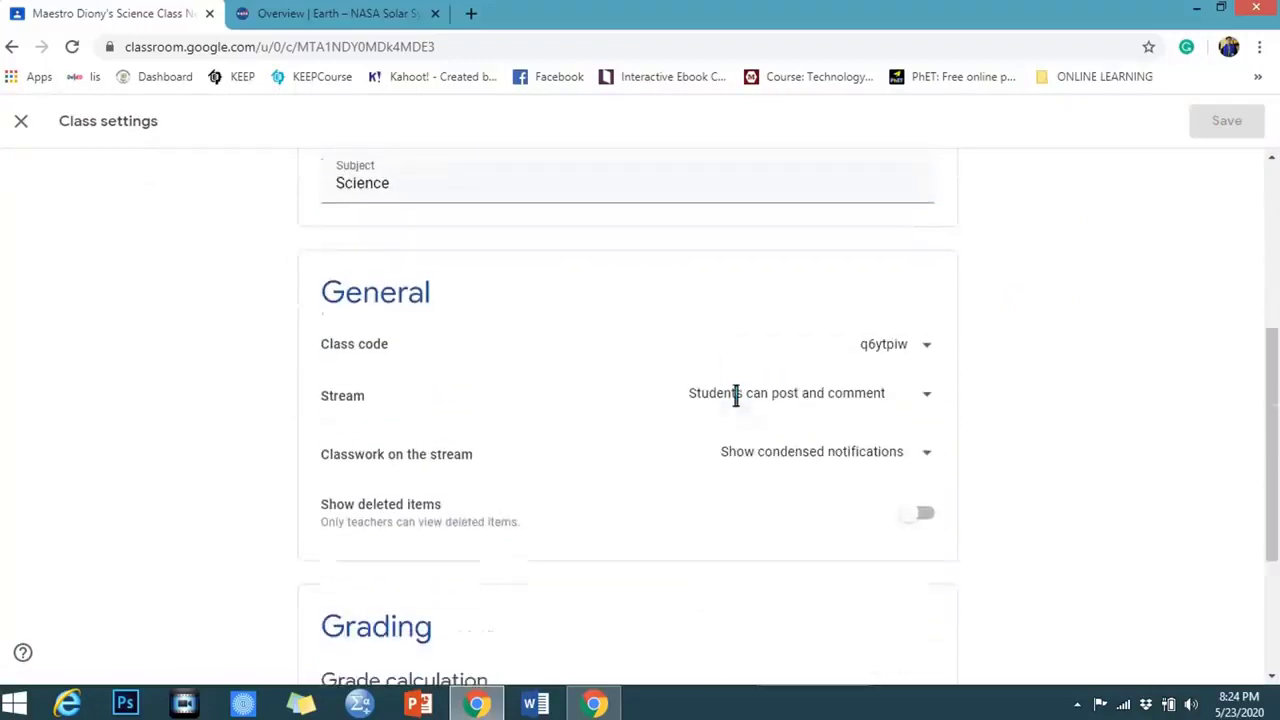
{"action": "scroll", "coordinate": [749, 409], "scroll_direction": "down", "scroll_amount": 3}
{"action": "scroll", "coordinate": [748, 410], "scroll_direction": "up", "scroll_amount": 2}
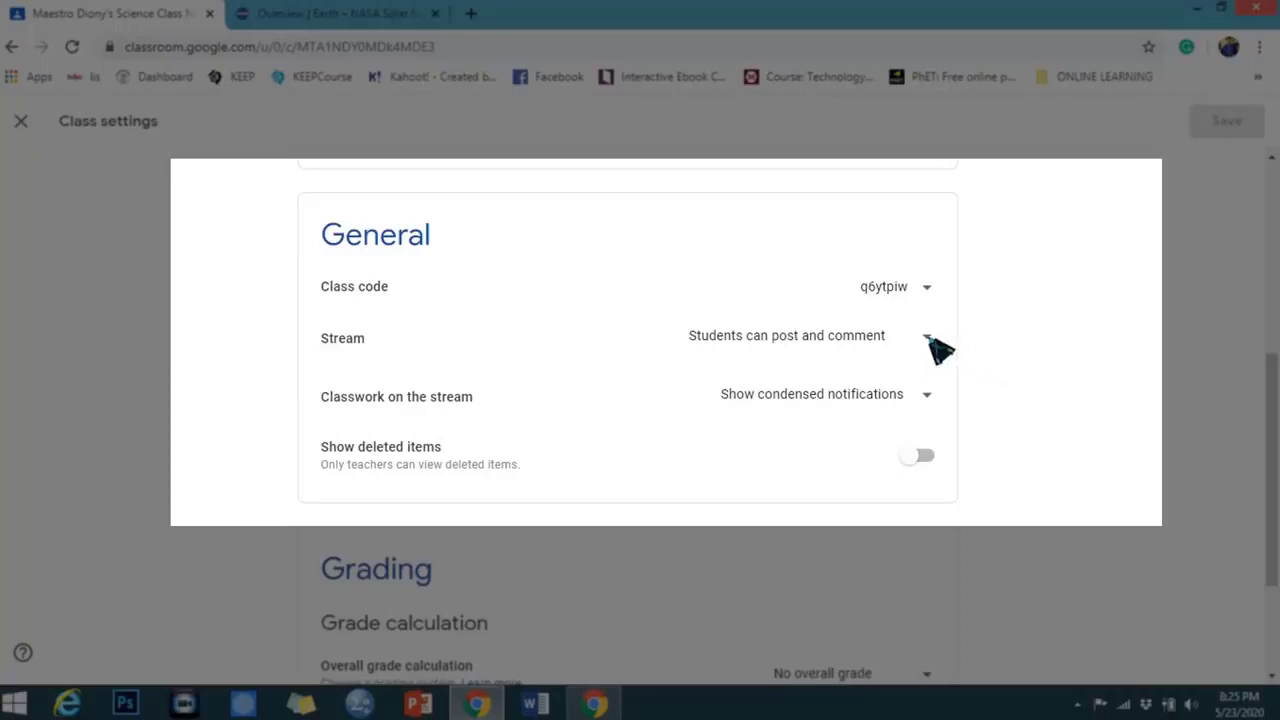
{"action": "left_click", "coordinate": [930, 340]}
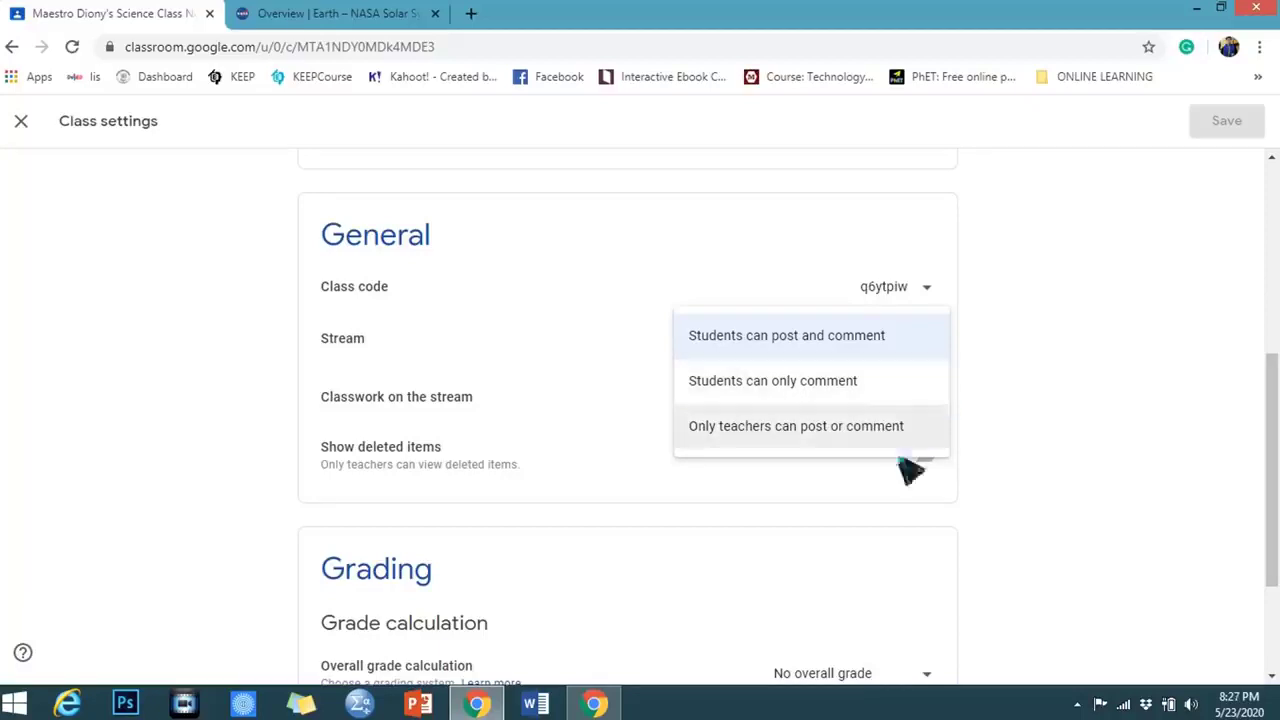
{"action": "left_click", "coordinate": [924, 405]}
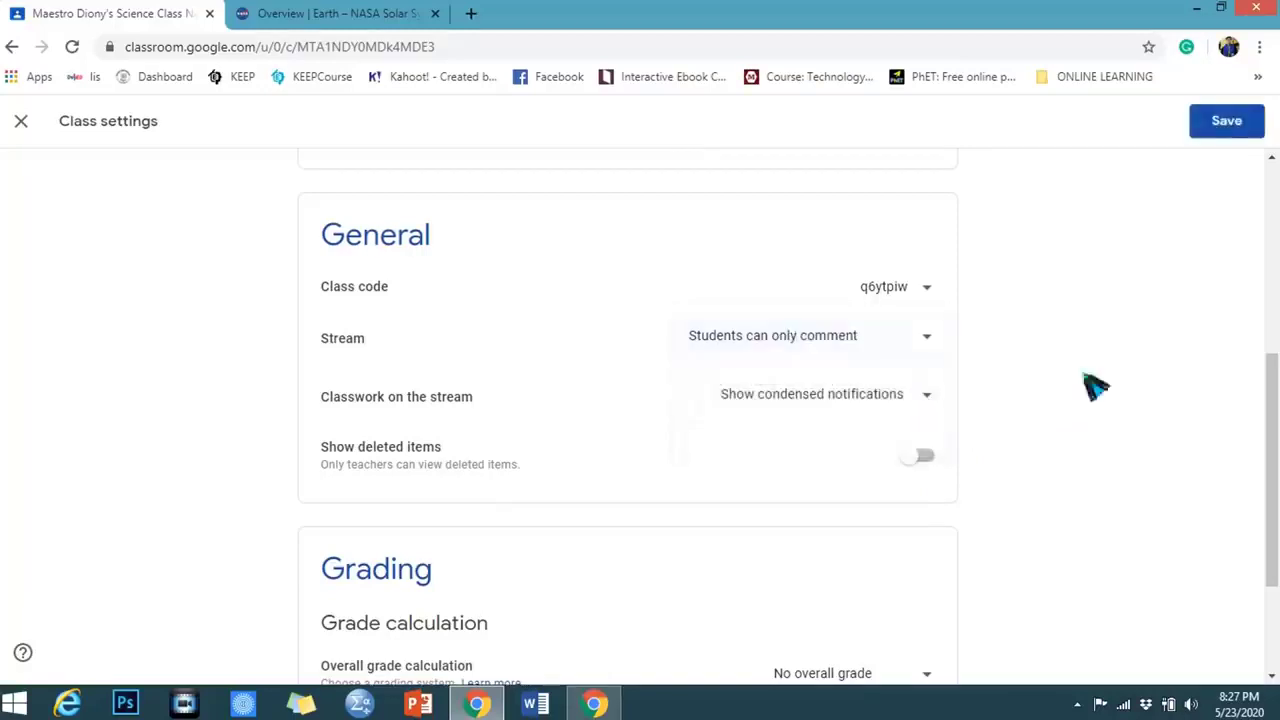
{"action": "left_click", "coordinate": [1258, 130]}
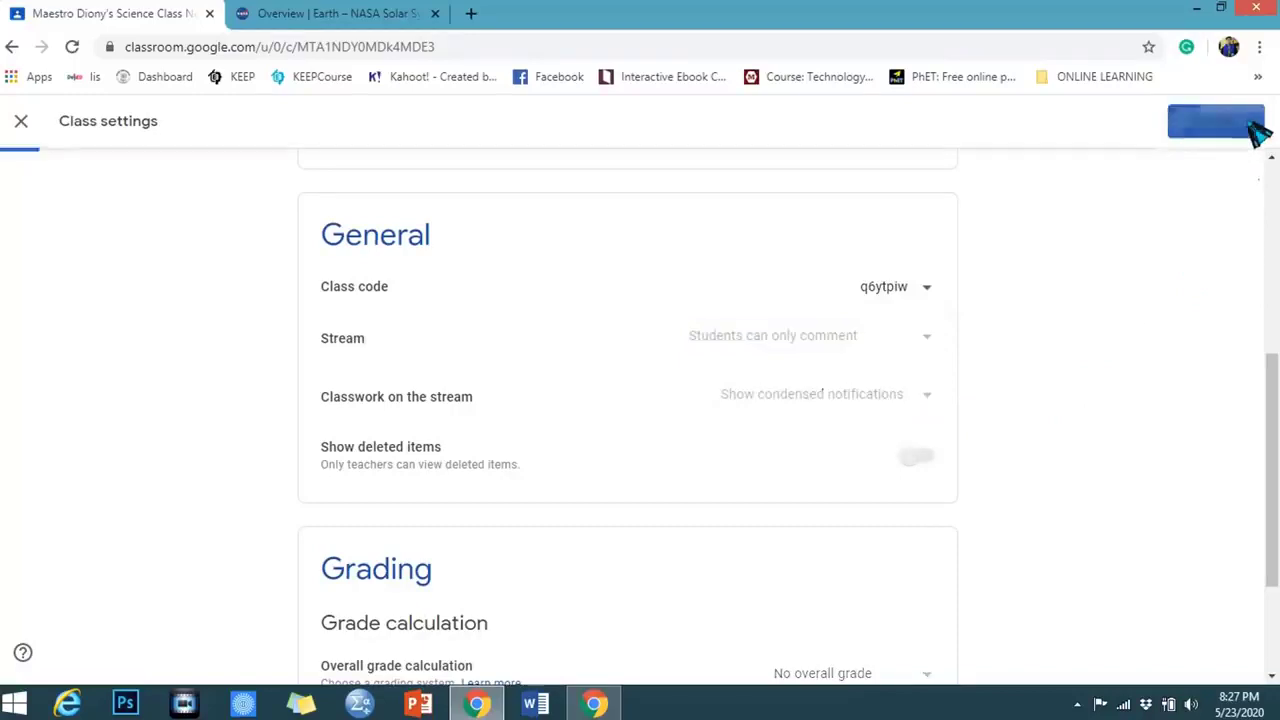